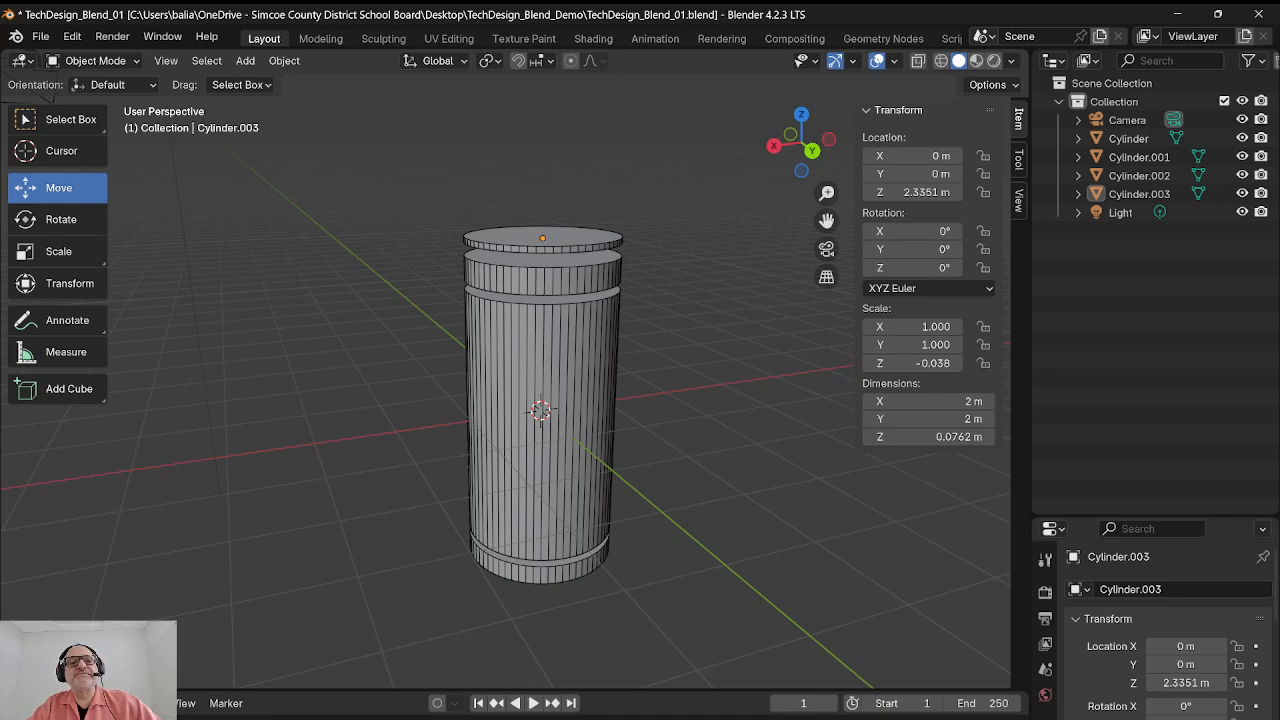
{"action": "left_click", "coordinate": [541, 430]}
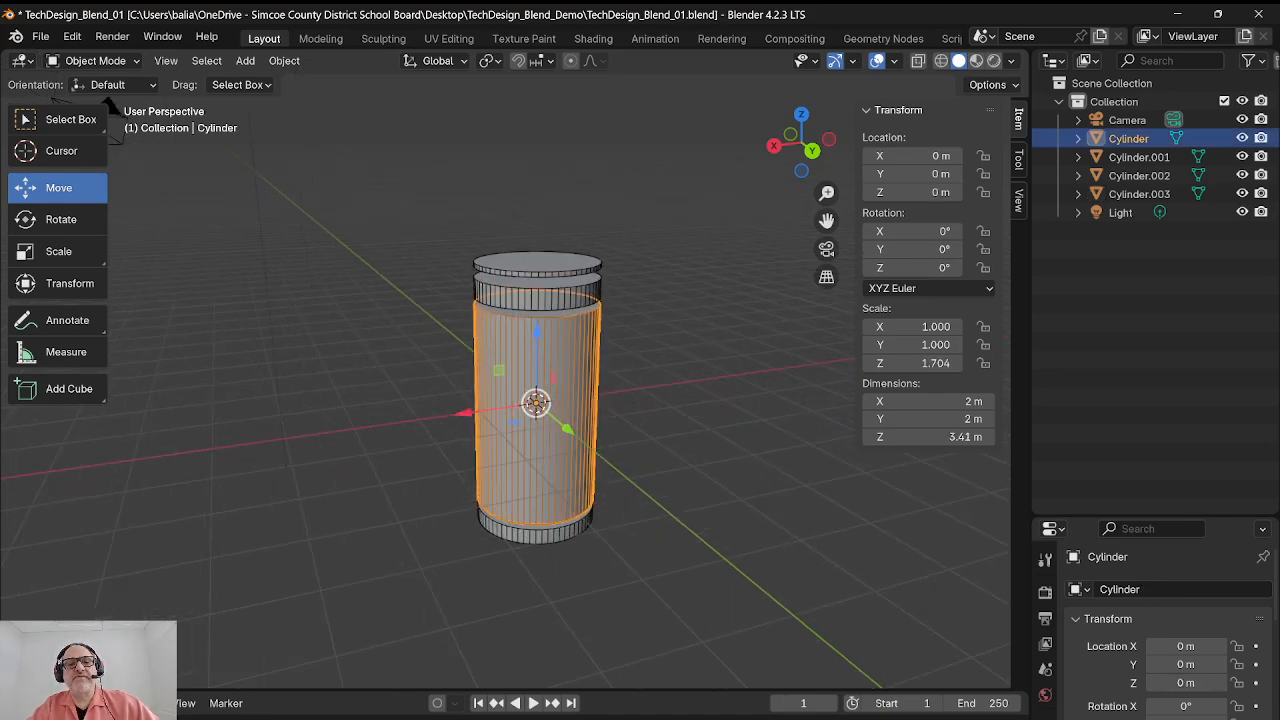
{"action": "middle_click_drag", "start_coordinate": [505, 374], "coordinate": [638, 283], "text": "shift"}
{"action": "scroll", "coordinate": [638, 283], "scroll_direction": "down", "scroll_amount": 2}
{"action": "scroll", "coordinate": [638, 300], "scroll_direction": "up", "scroll_amount": 1}
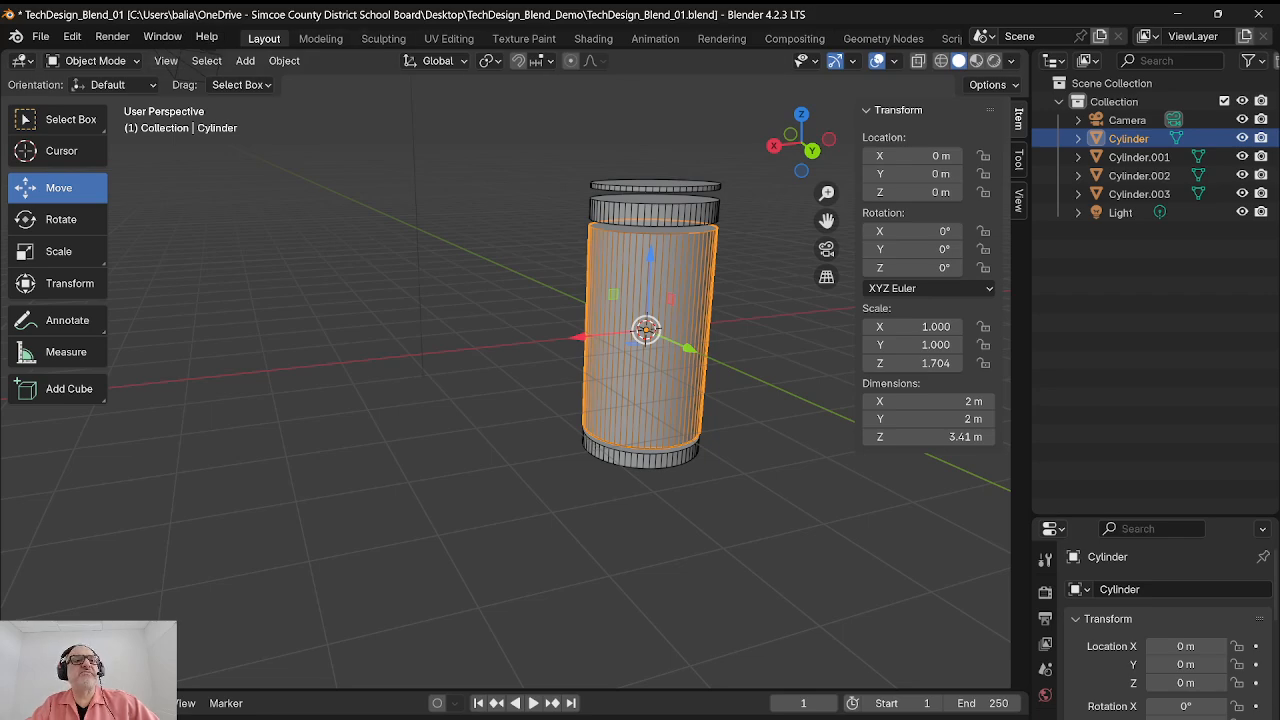
{"action": "left_click", "coordinate": [320, 39]}
{"action": "left_click", "coordinate": [264, 39]}
{"action": "left_click", "coordinate": [320, 39]}
{"action": "left_click", "coordinate": [264, 39]}
{"action": "left_click", "coordinate": [320, 39]}
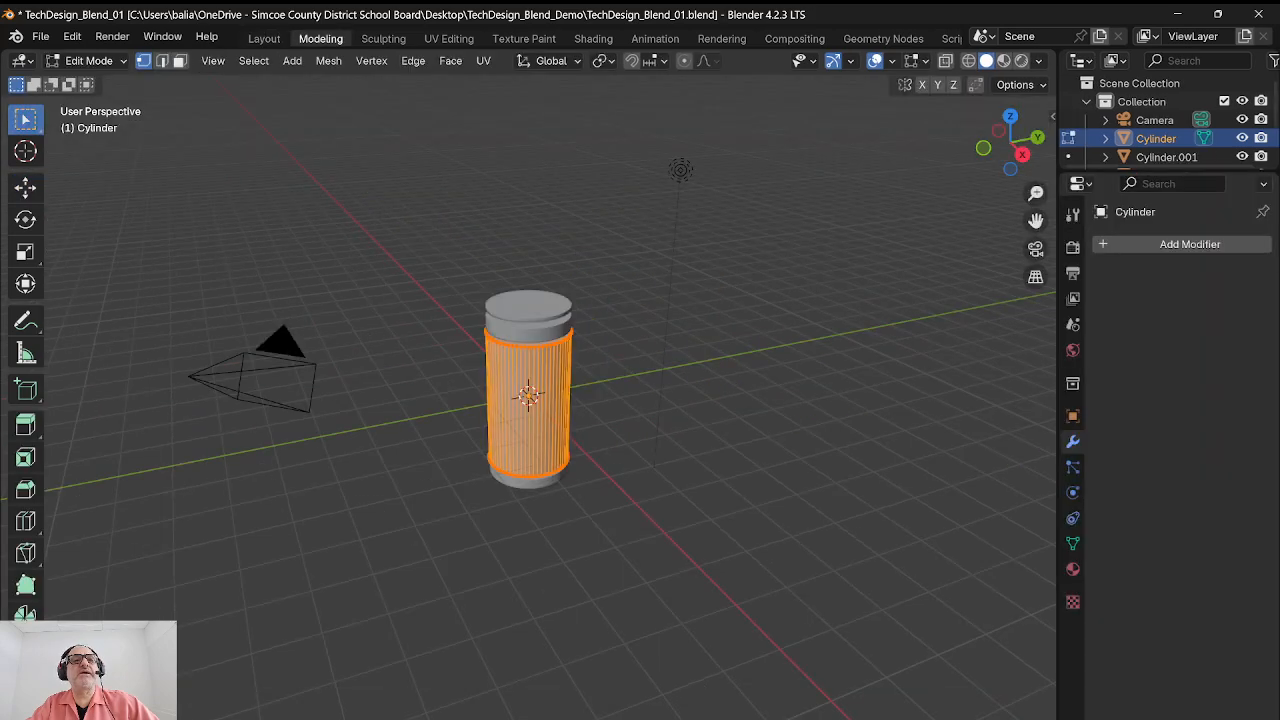
{"action": "key", "text": "Tab"}
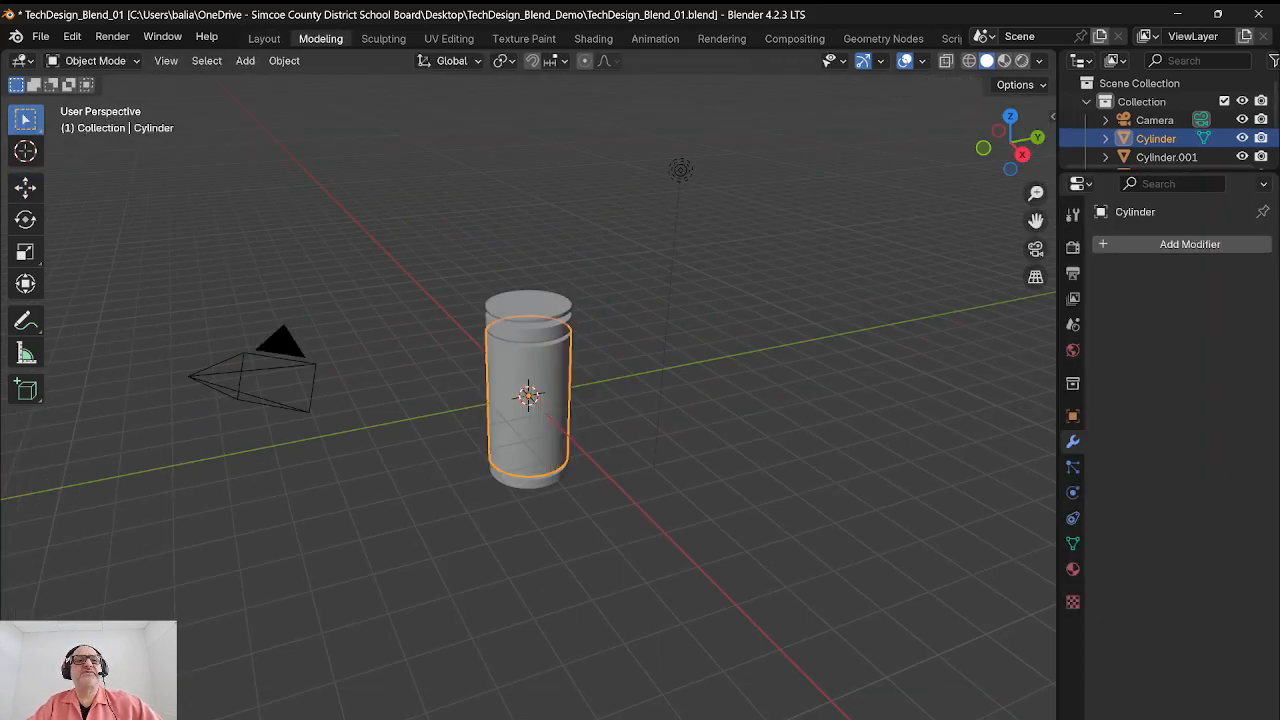
{"action": "key", "text": "ctrl+z"}
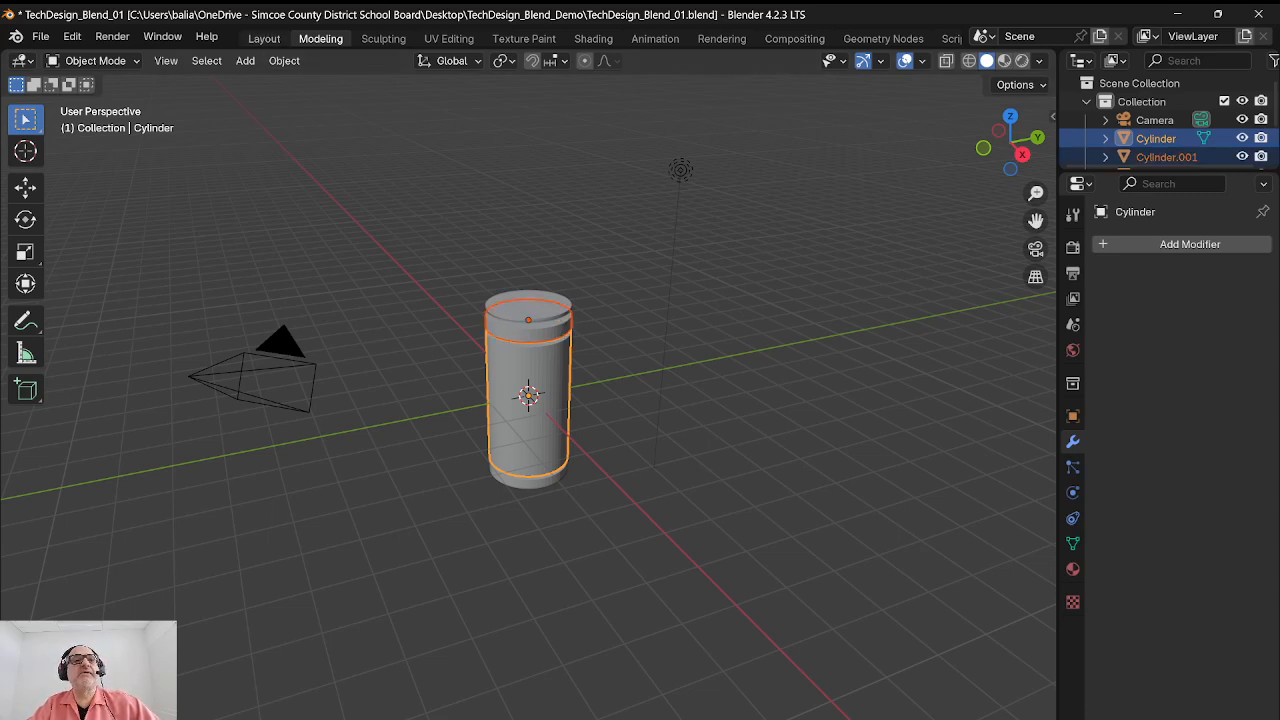
{"action": "left_click", "coordinate": [264, 38]}
{"action": "key", "text": "alt+a"}
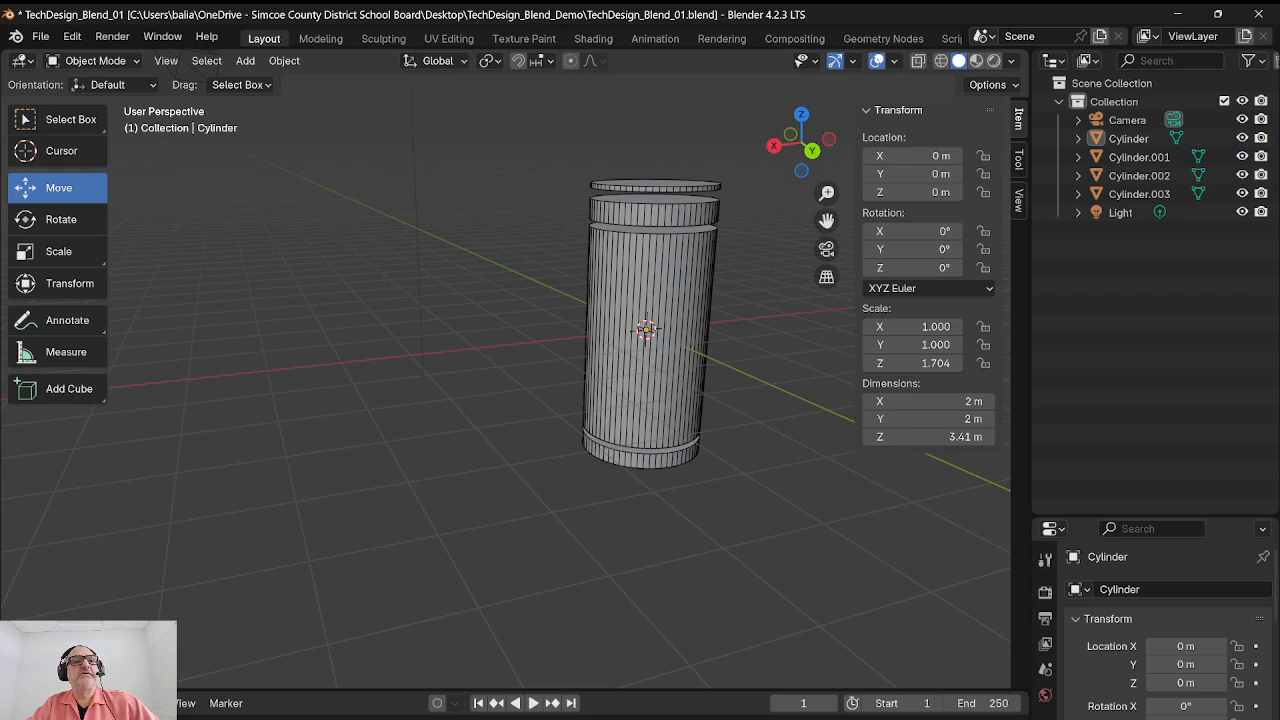
Step: Duplicate the tall middle cylinder of the container and move the copy along global X by about 3.5 m
{"action": "left_click", "coordinate": [646, 331]}
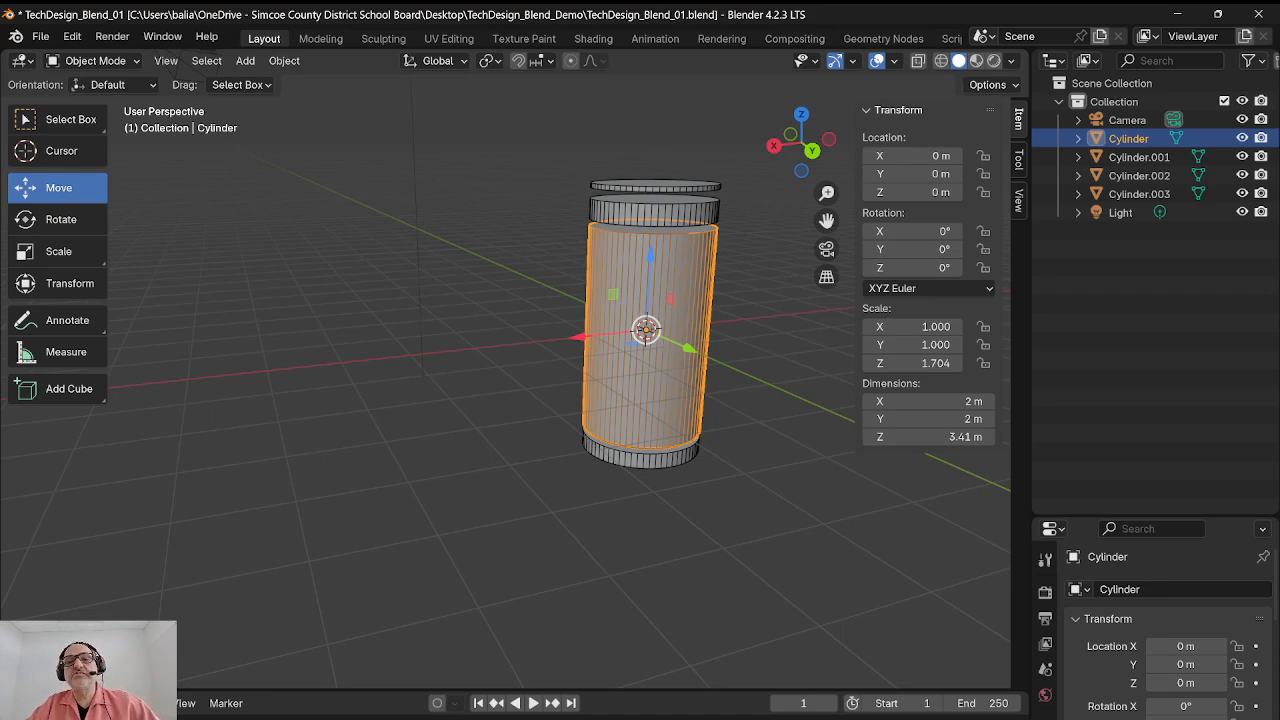
{"action": "right_click", "coordinate": [560, 268]}
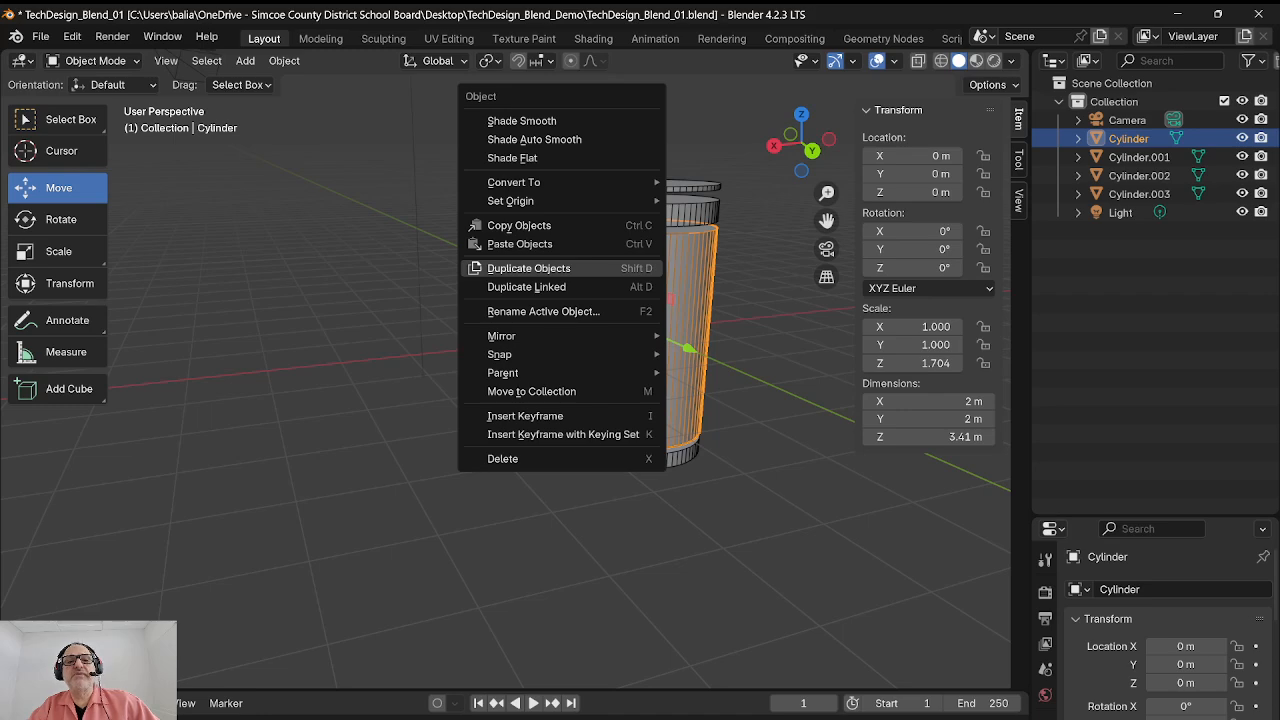
{"action": "left_click", "coordinate": [560, 268]}
{"action": "key", "text": "x"}
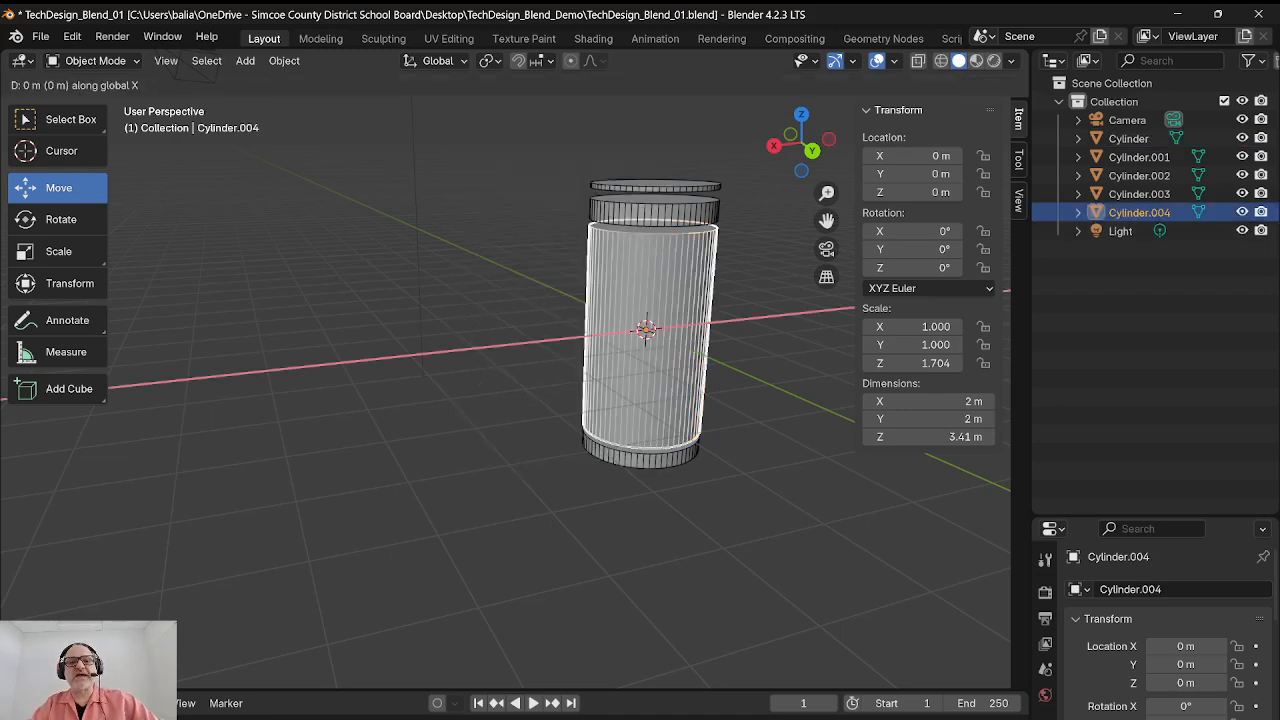
{"action": "key", "text": "Return"}
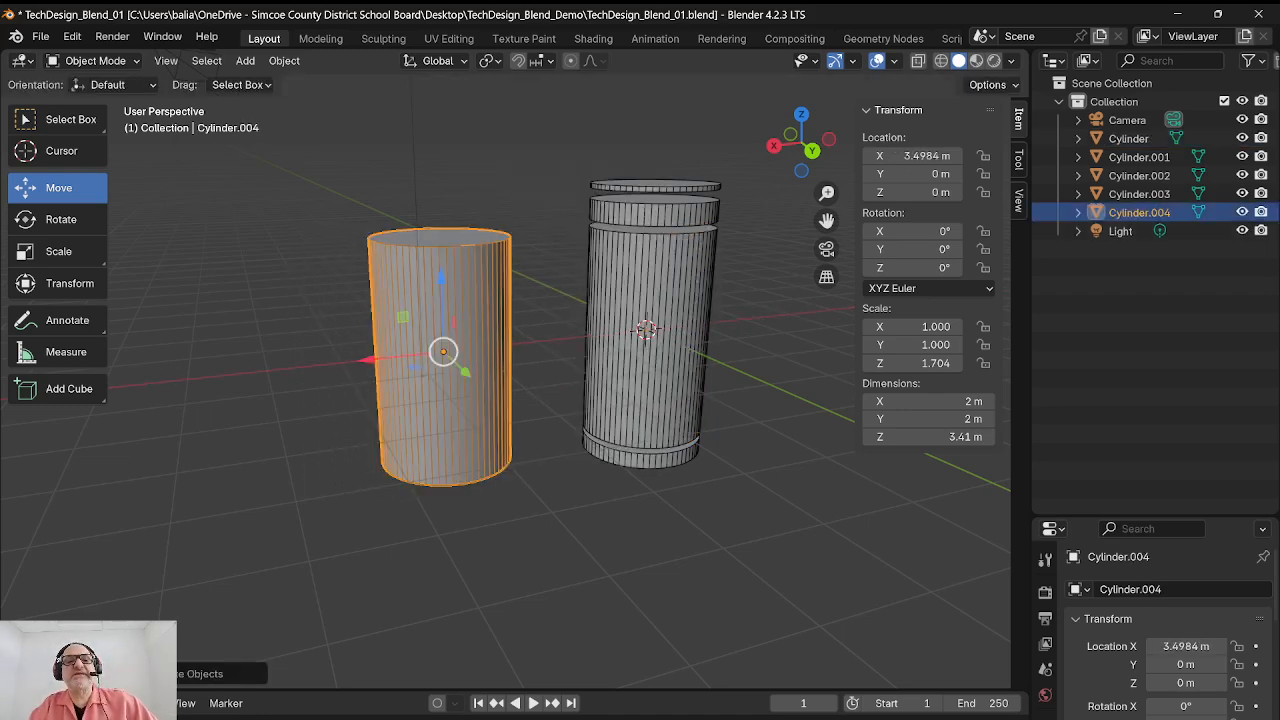
Step: Enter Edit Mode on the duplicated cylinder and widen the tool shelf until the full tool names fit
{"action": "mouse_move", "coordinate": [560, 380]}
{"action": "middle_mouse_down"}
{"action": "mouse_move", "coordinate": [561, 396]}
{"action": "mouse_move", "coordinate": [557, 345]}
{"action": "mouse_move", "coordinate": [559, 358]}
{"action": "middle_mouse_up"}
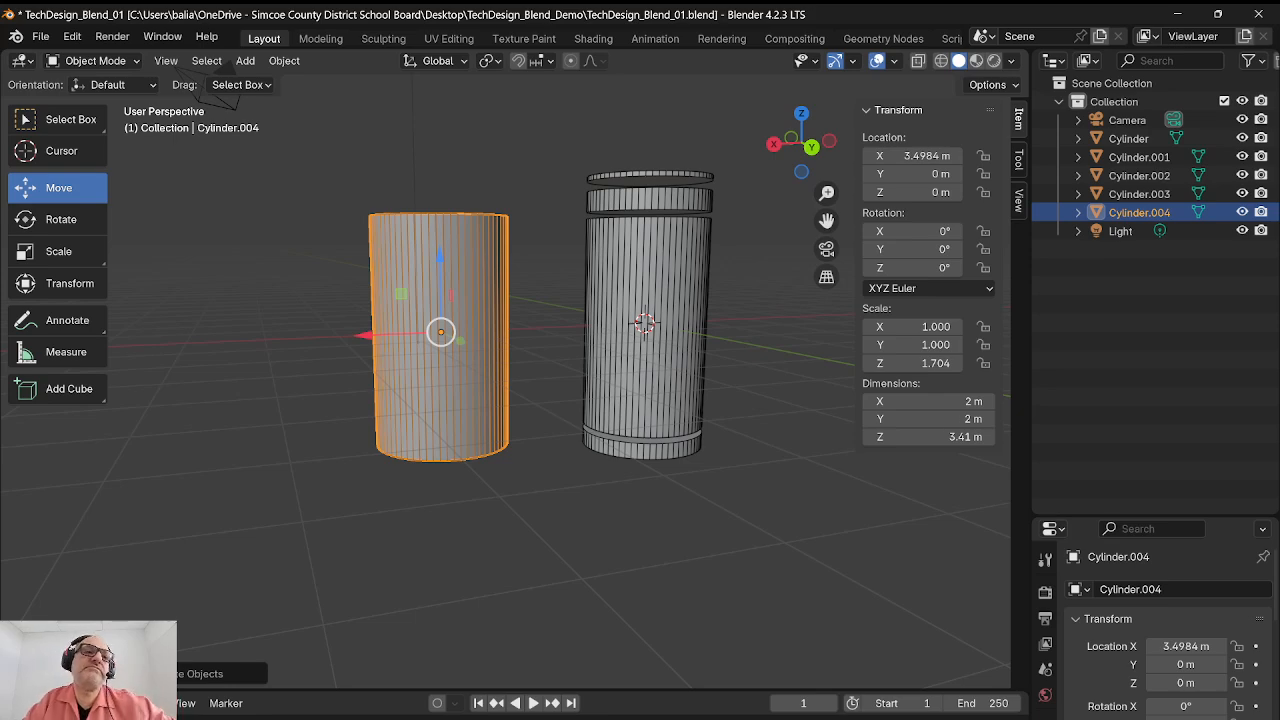
{"action": "middle_click_drag", "start_coordinate": [500, 380], "coordinate": [502, 345]}
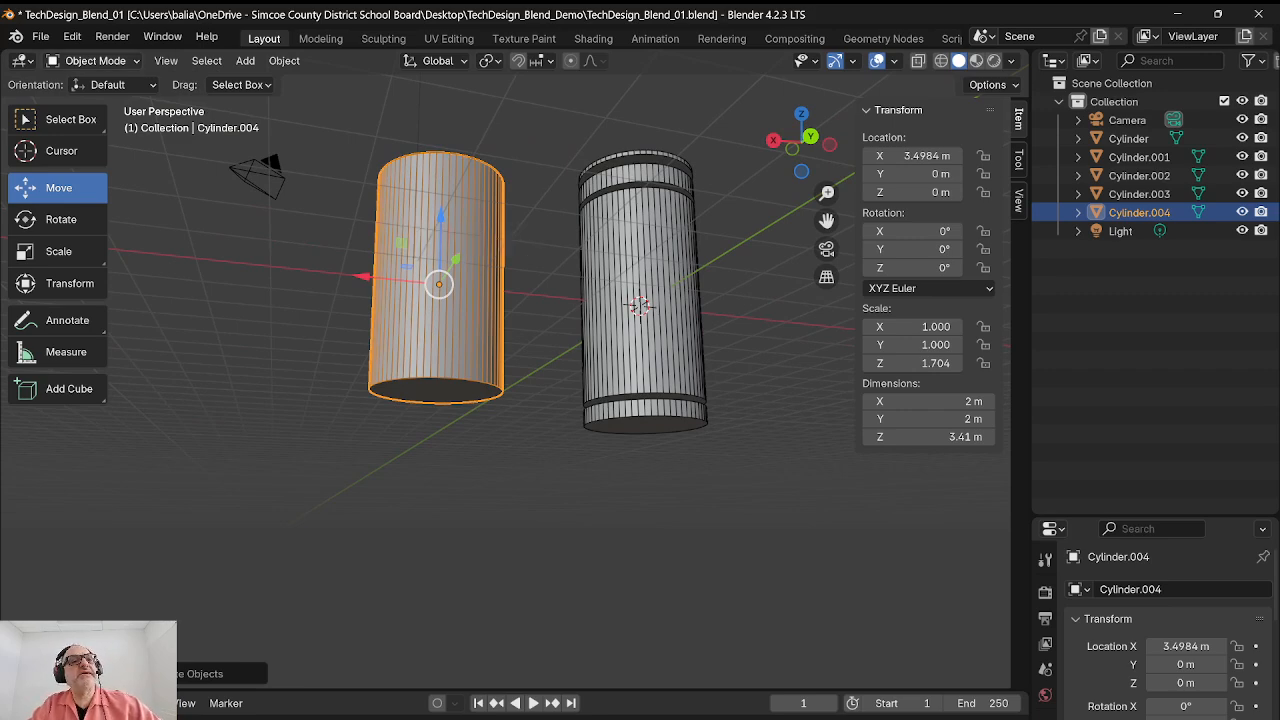
{"action": "left_click", "coordinate": [95, 60]}
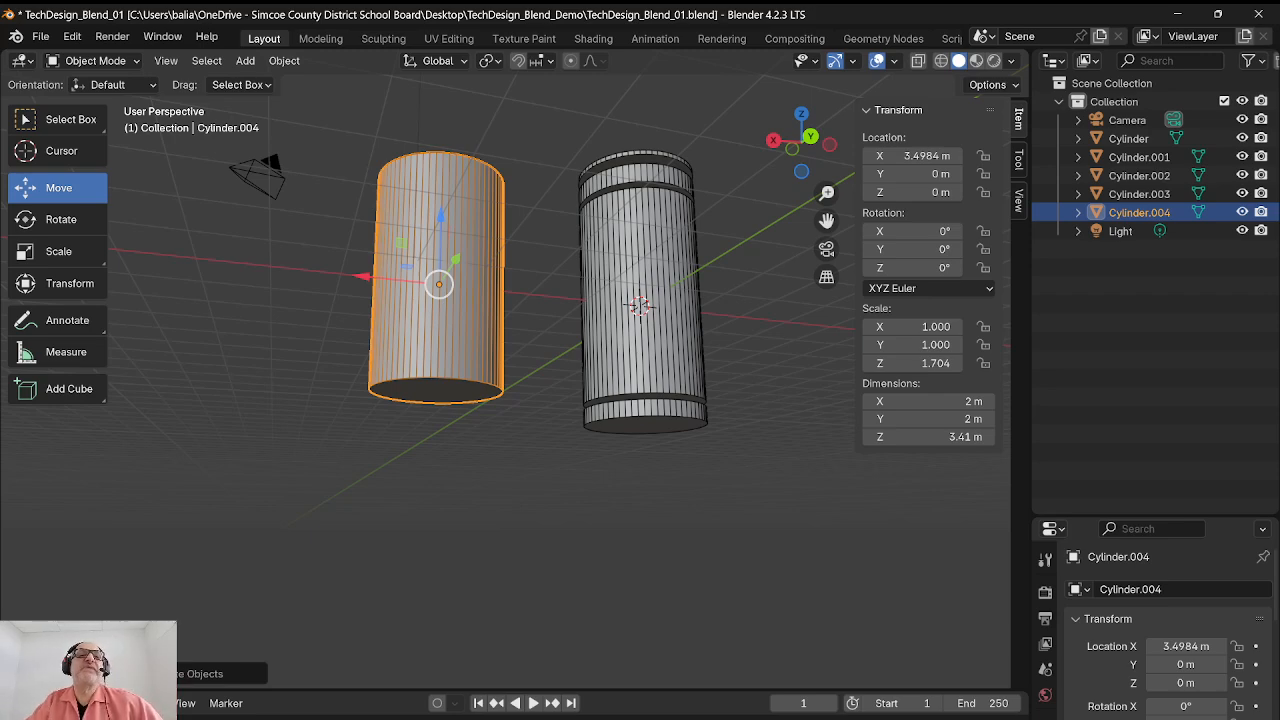
{"action": "middle_click_drag", "start_coordinate": [545, 330], "coordinate": [556, 428]}
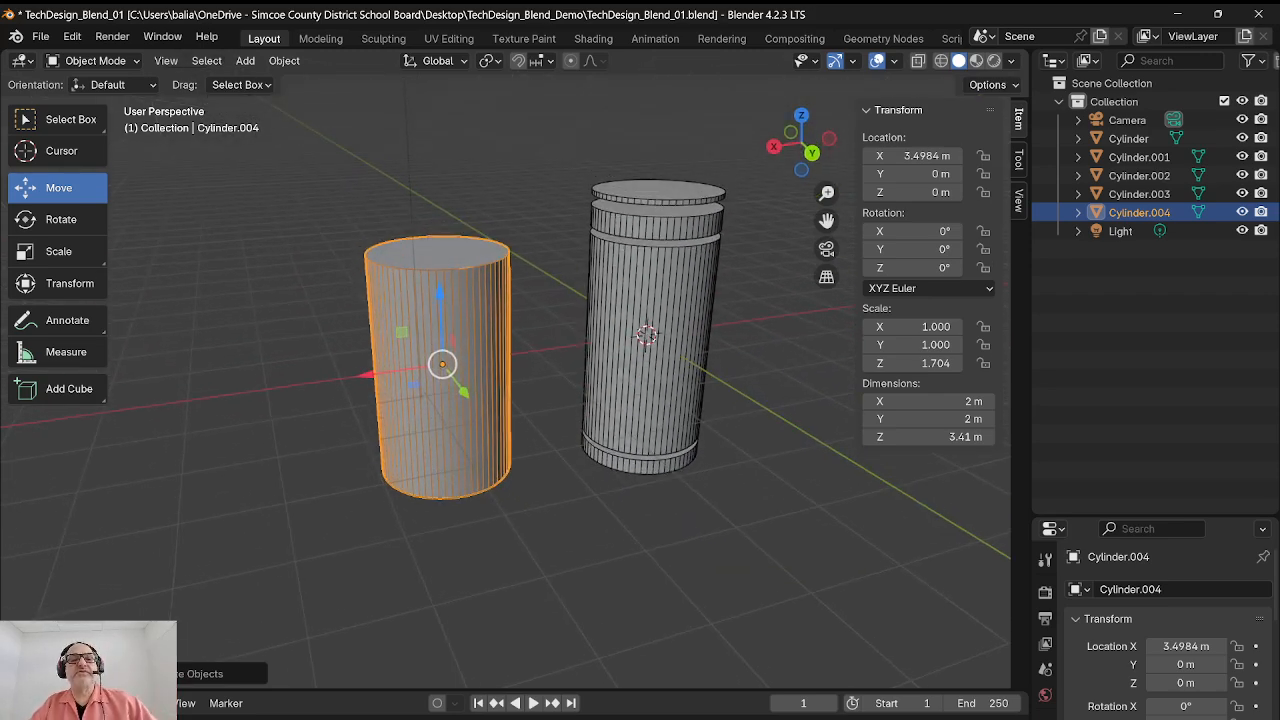
{"action": "key", "text": "Tab"}
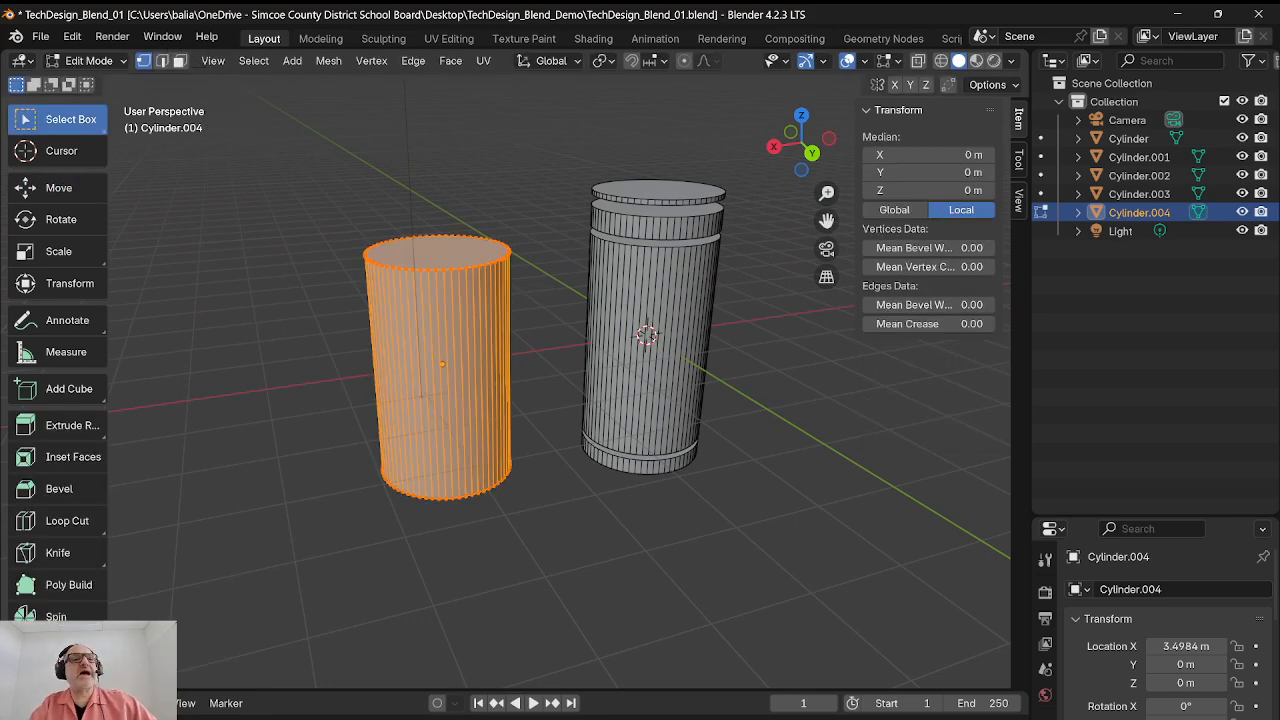
{"action": "left_click", "coordinate": [88, 61]}
{"action": "left_click", "coordinate": [88, 61]}
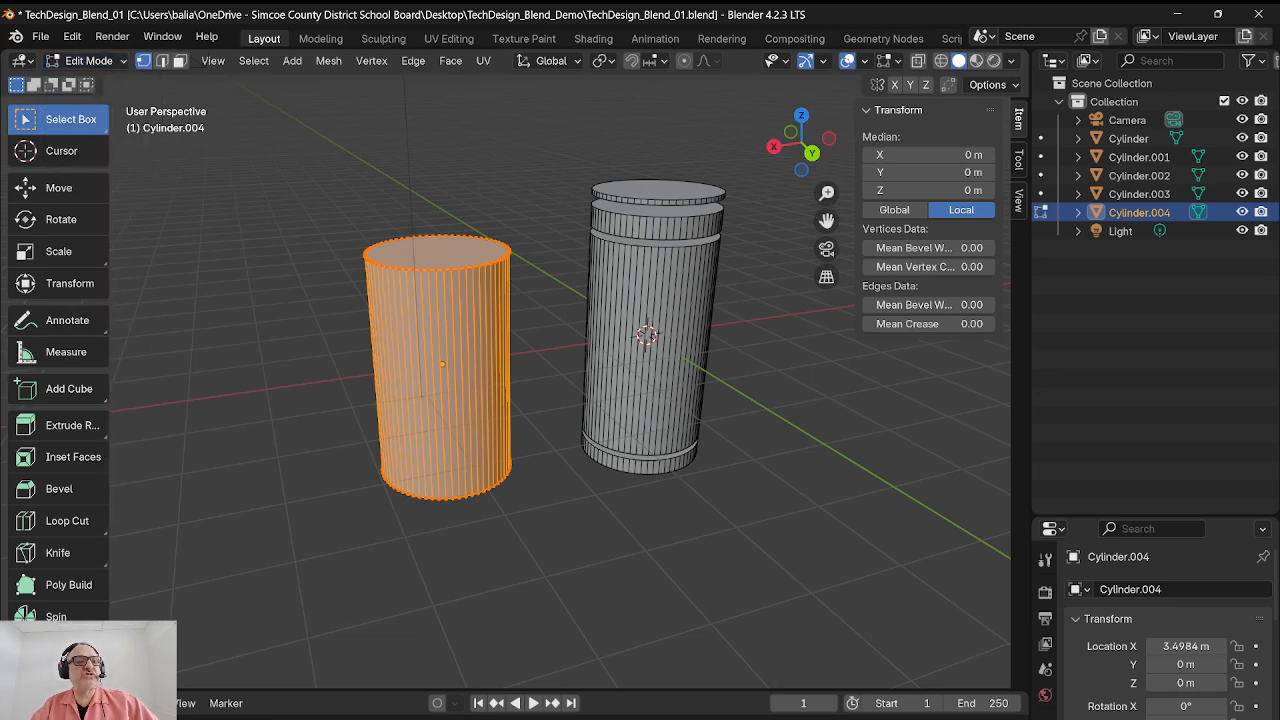
{"action": "left_click_drag", "start_coordinate": [107, 300], "coordinate": [155, 300]}
{"action": "left_click_drag", "start_coordinate": [155, 460], "coordinate": [151, 460]}
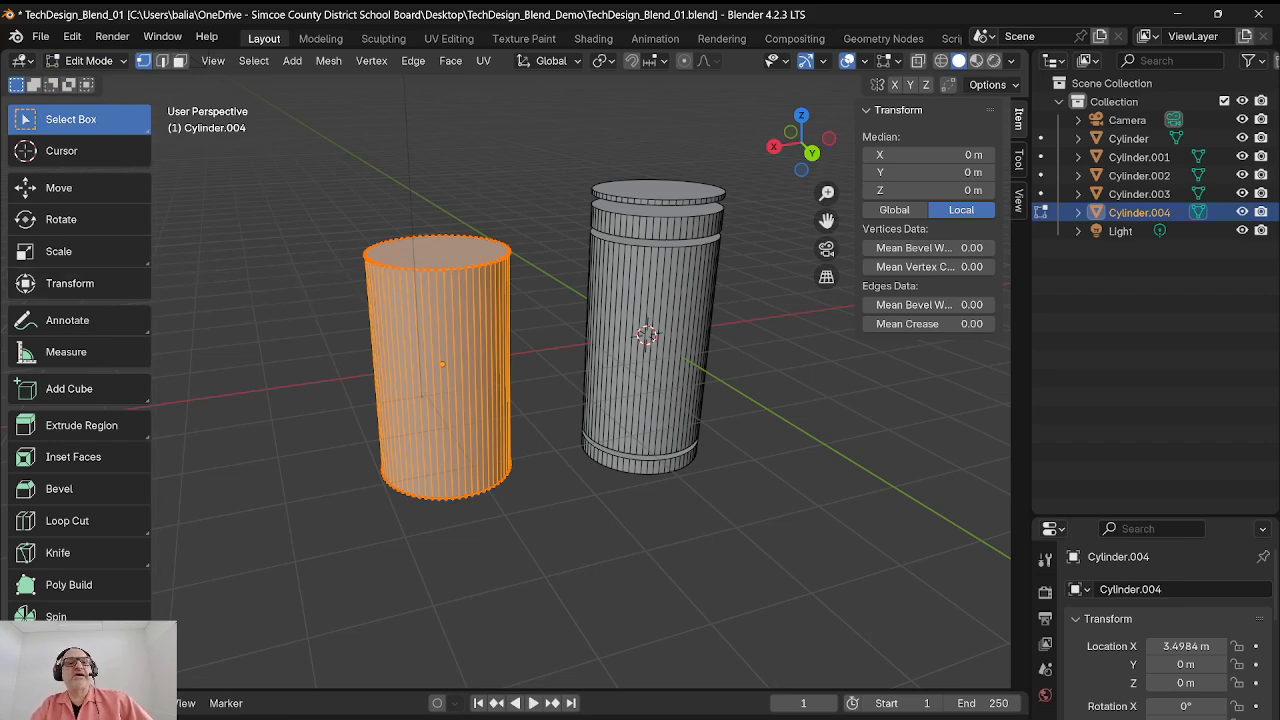
Step: Switch to edge selection and select single rim edges and a vertical side edge of the duplicated cylinder, one at a time
{"action": "scroll", "coordinate": [508, 372], "scroll_direction": "up", "scroll_amount": 4}
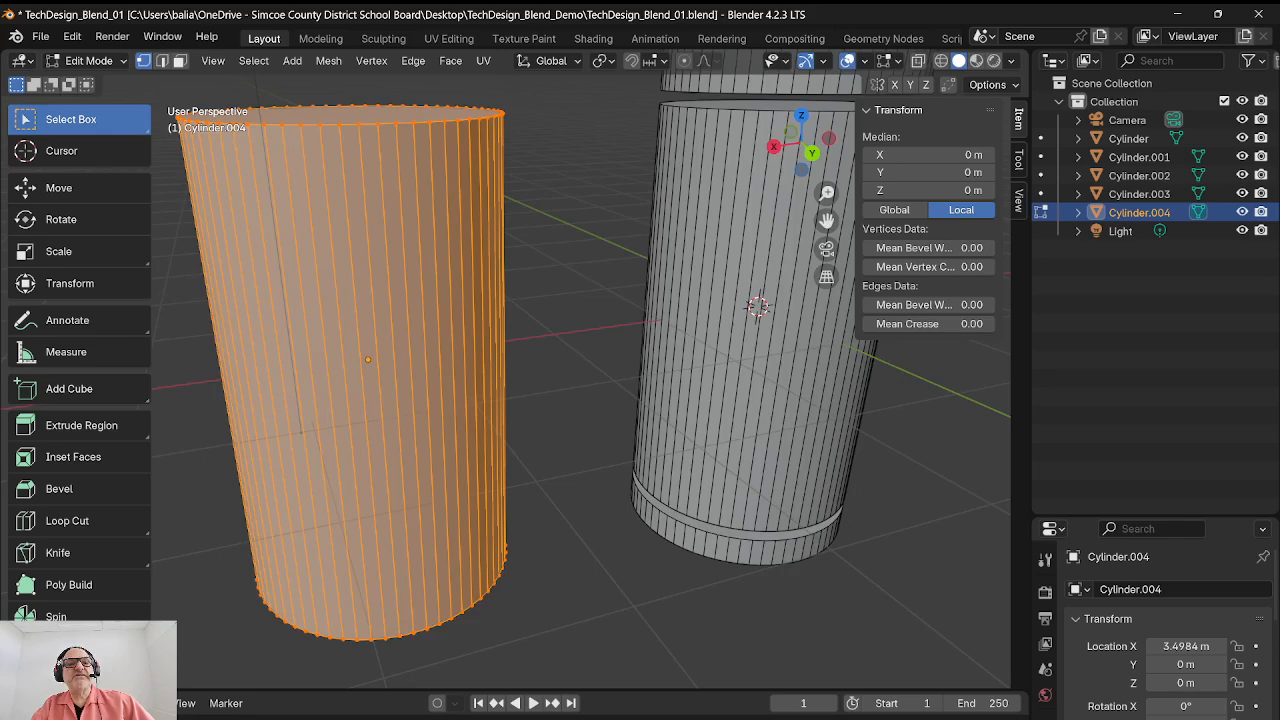
{"action": "scroll", "coordinate": [508, 372], "scroll_direction": "down", "scroll_amount": 2}
{"action": "middle_click_drag", "start_coordinate": [508, 372], "coordinate": [519, 391]}
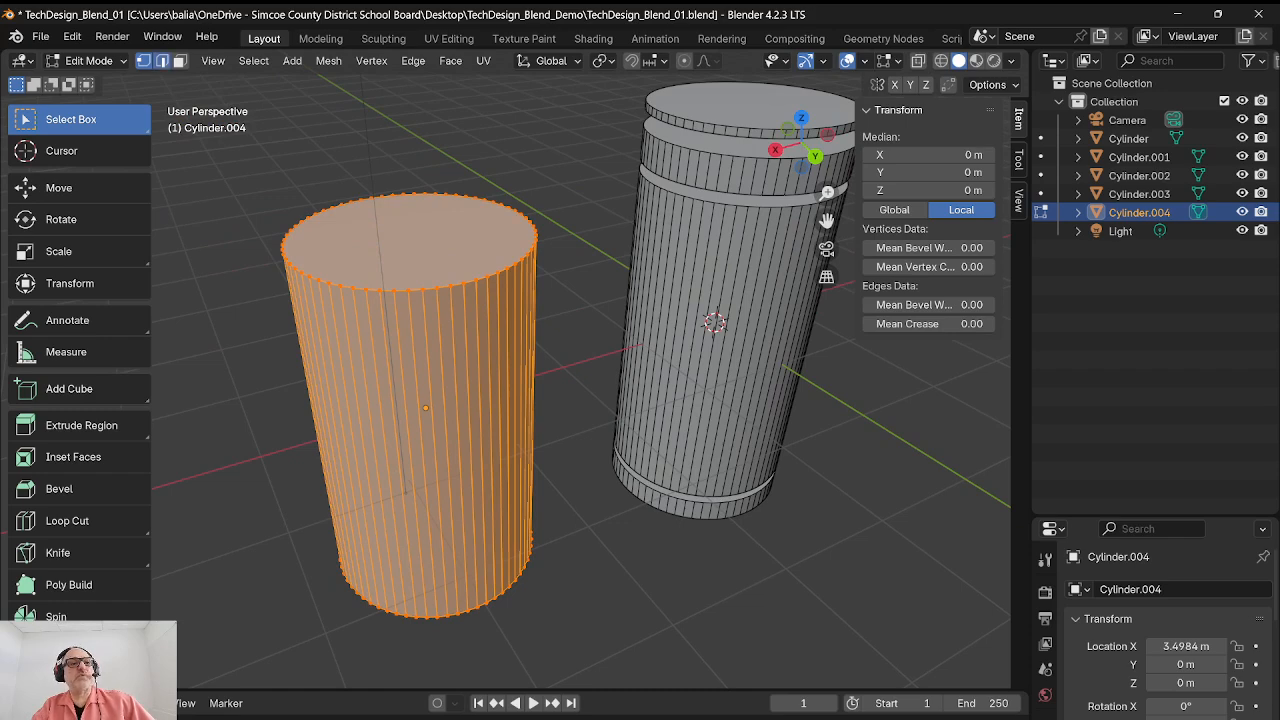
{"action": "left_click", "coordinate": [162, 60]}
{"action": "left_click", "coordinate": [358, 288]}
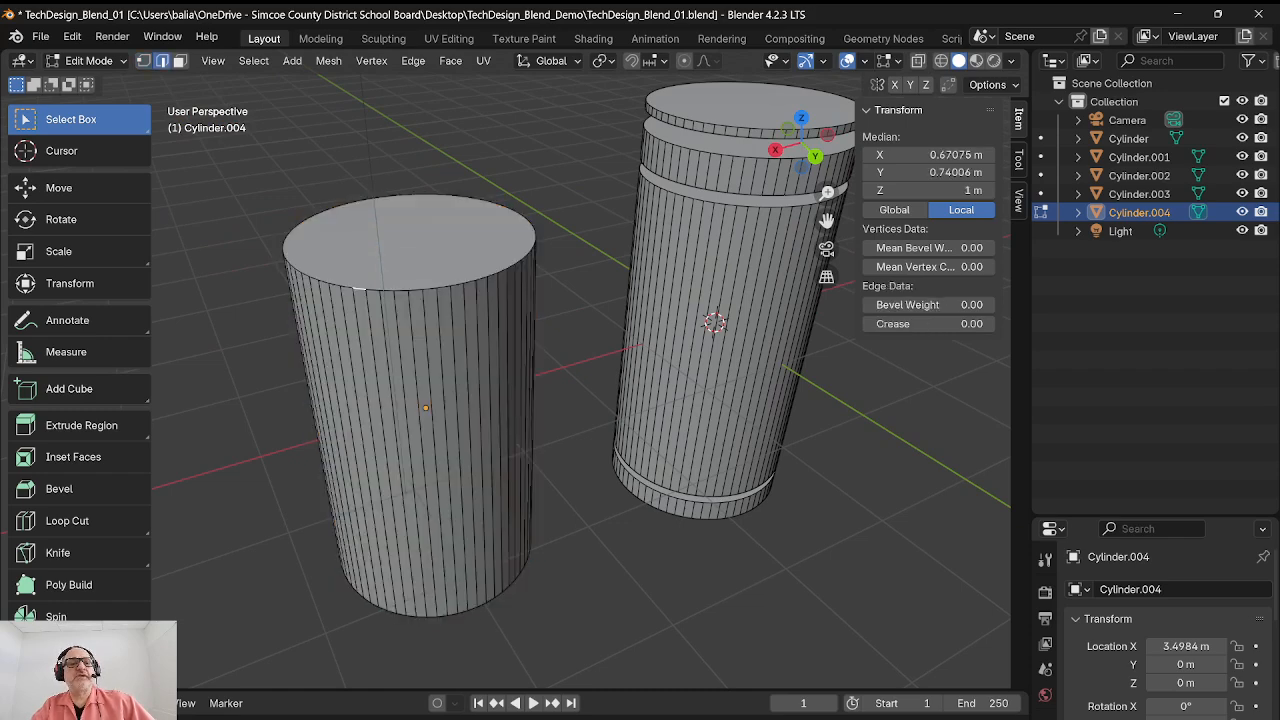
{"action": "scroll", "coordinate": [508, 372], "scroll_direction": "up", "scroll_amount": 5}
{"action": "scroll", "coordinate": [508, 372], "scroll_direction": "down", "scroll_amount": 3}
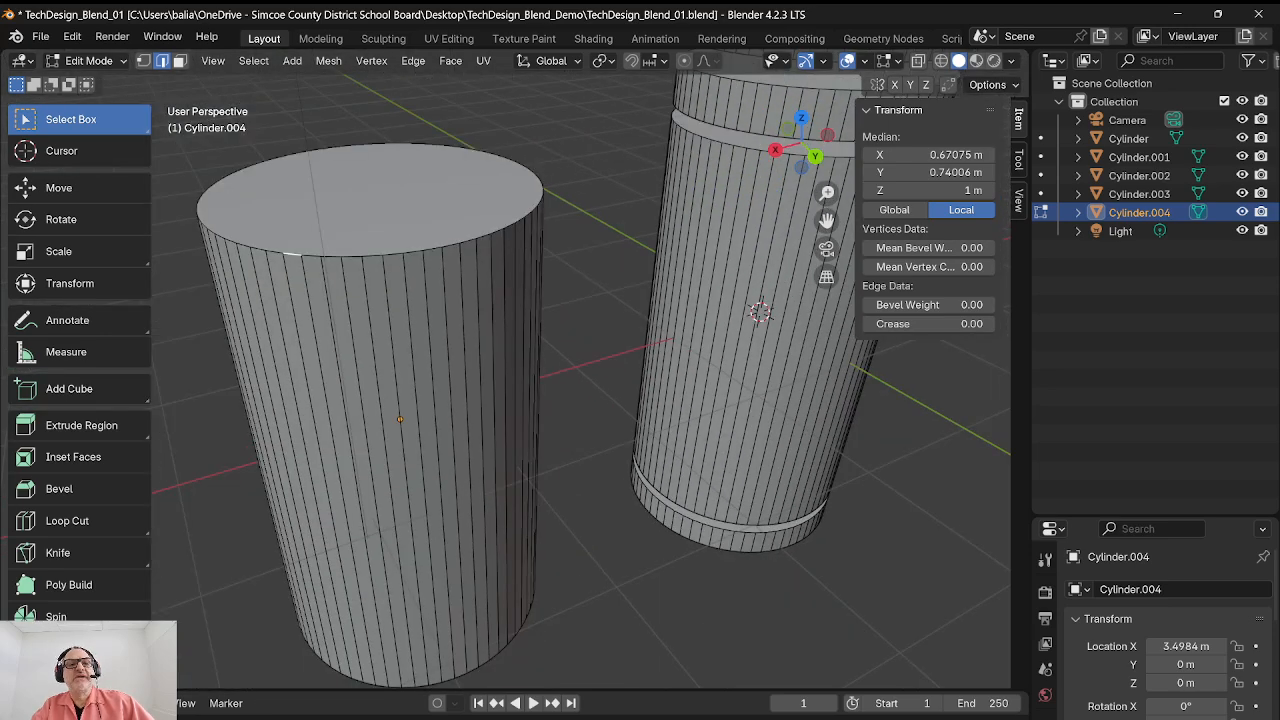
{"action": "left_click", "coordinate": [382, 419]}
{"action": "left_click", "coordinate": [401, 425]}
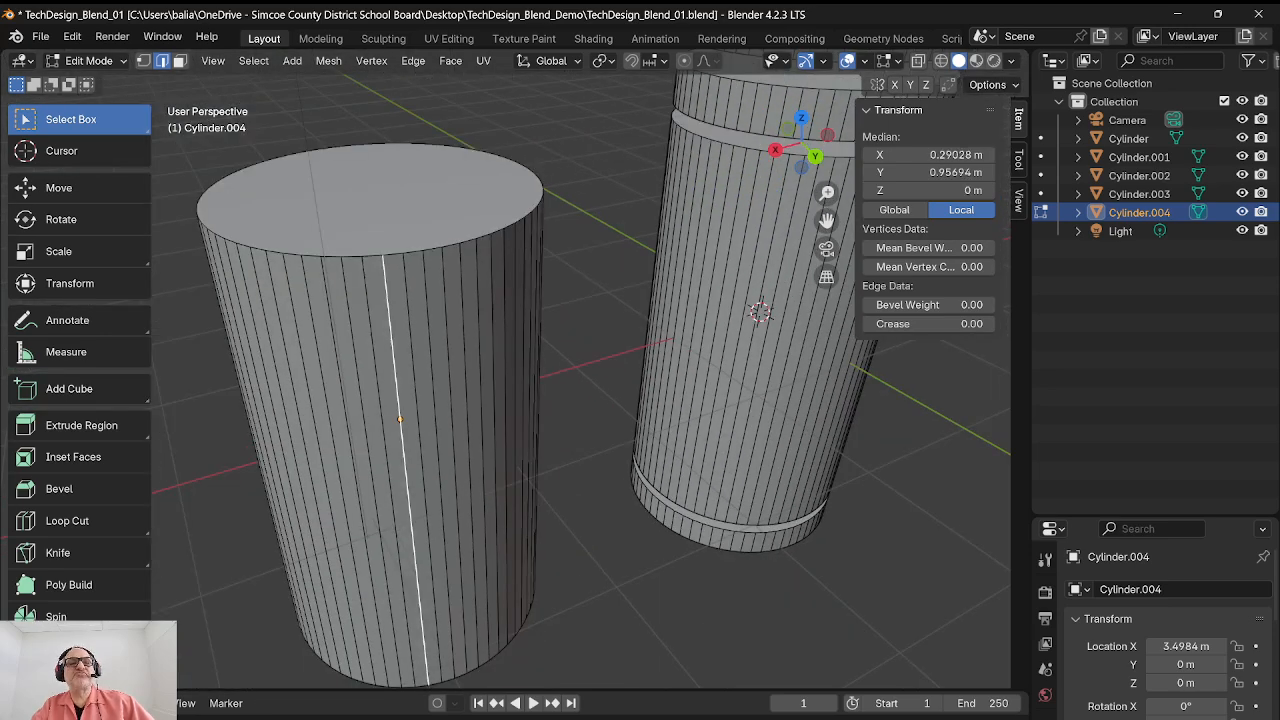
{"action": "left_click", "coordinate": [450, 148]}
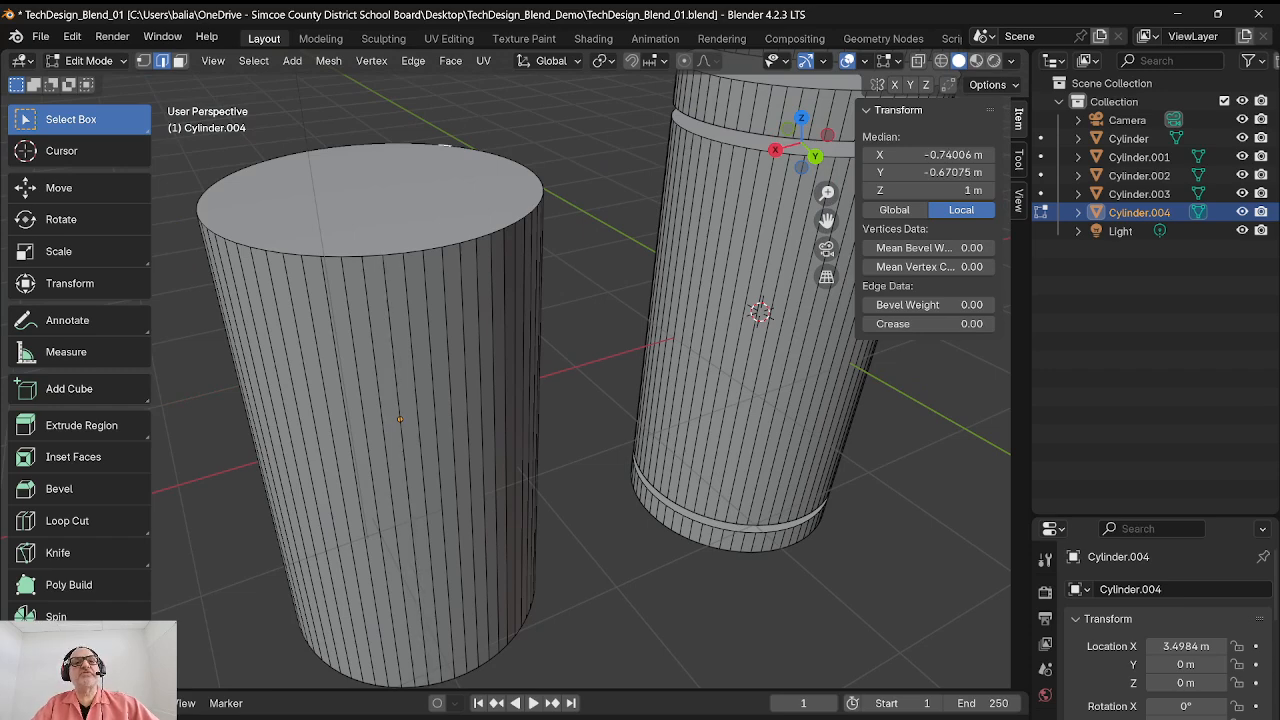
Step: Switch to face selection, select the duplicated cylinder's top face, then its bottom face, and scale the bottom face down slightly
{"action": "left_click", "coordinate": [180, 61]}
{"action": "left_click", "coordinate": [371, 200]}
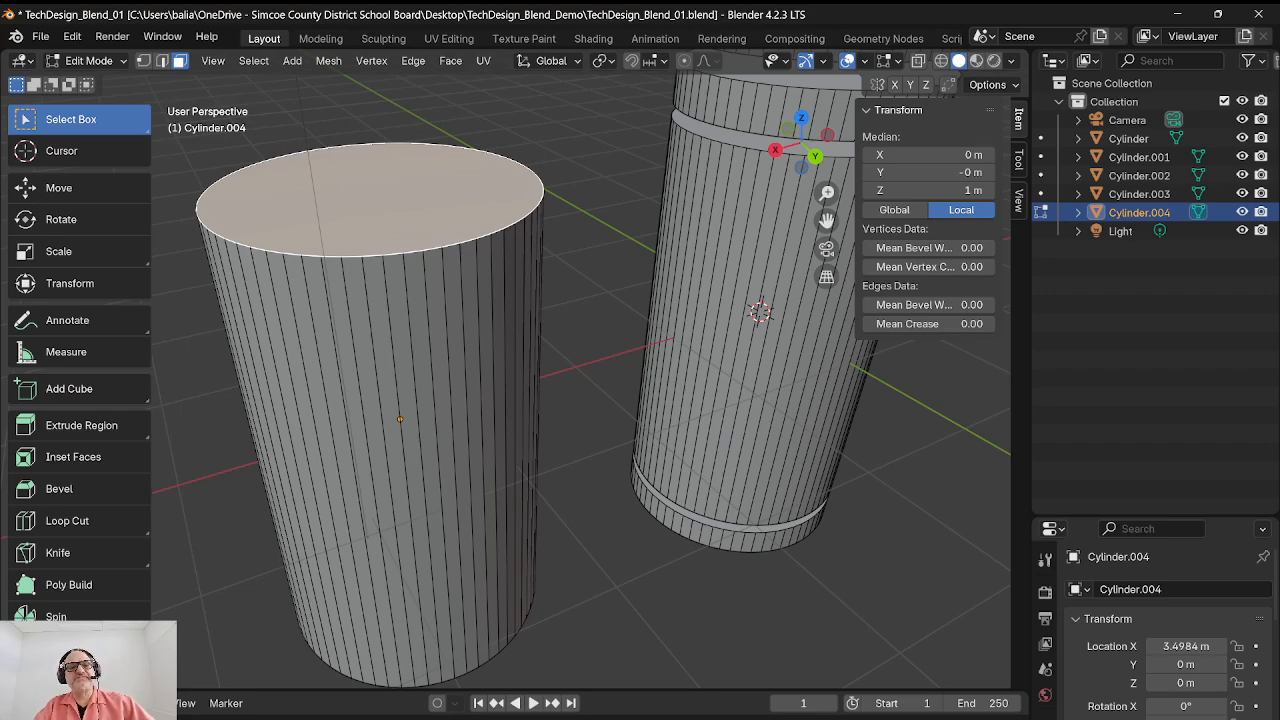
{"action": "mouse_move", "coordinate": [400, 300]}
{"action": "middle_mouse_down"}
{"action": "mouse_move", "coordinate": [400, 190]}
{"action": "mouse_move", "coordinate": [398, 300]}
{"action": "mouse_move", "coordinate": [410, 270]}
{"action": "mouse_move", "coordinate": [404, 306]}
{"action": "mouse_move", "coordinate": [396, 298]}
{"action": "middle_mouse_up"}
{"action": "scroll", "coordinate": [396, 298], "scroll_direction": "down", "scroll_amount": 4}
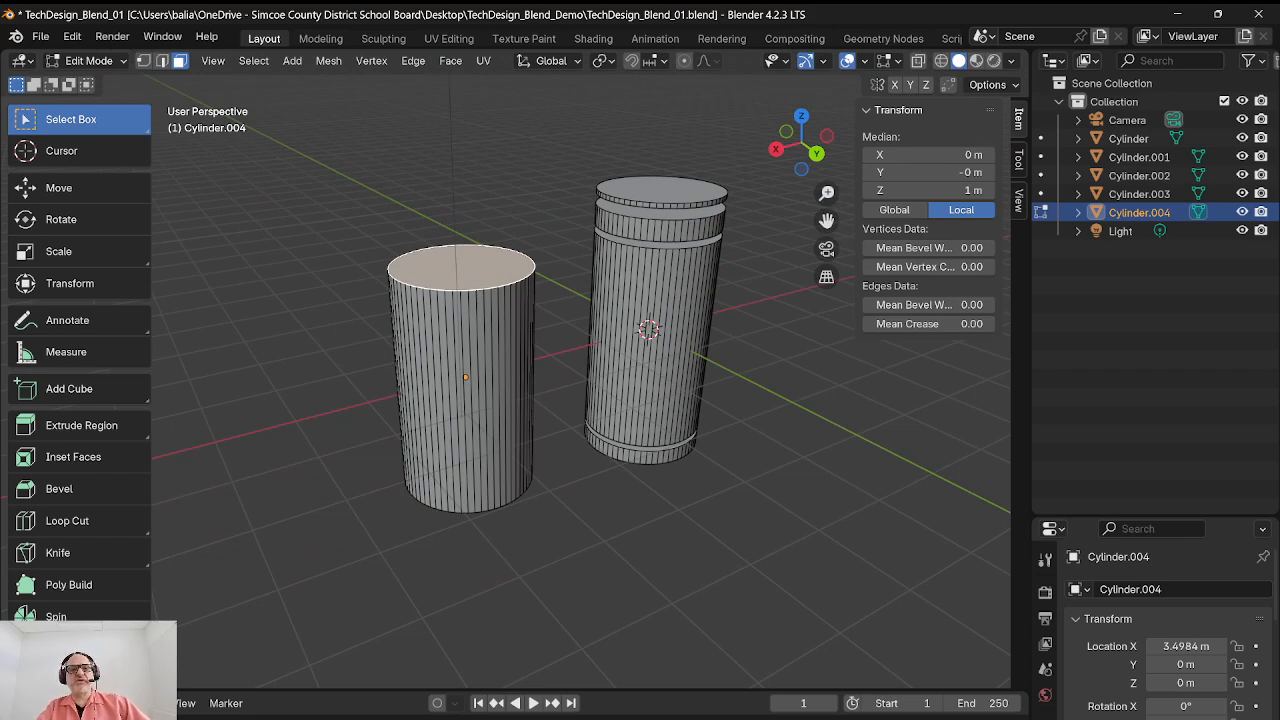
{"action": "middle_click_drag", "start_coordinate": [396, 298], "coordinate": [396, 210]}
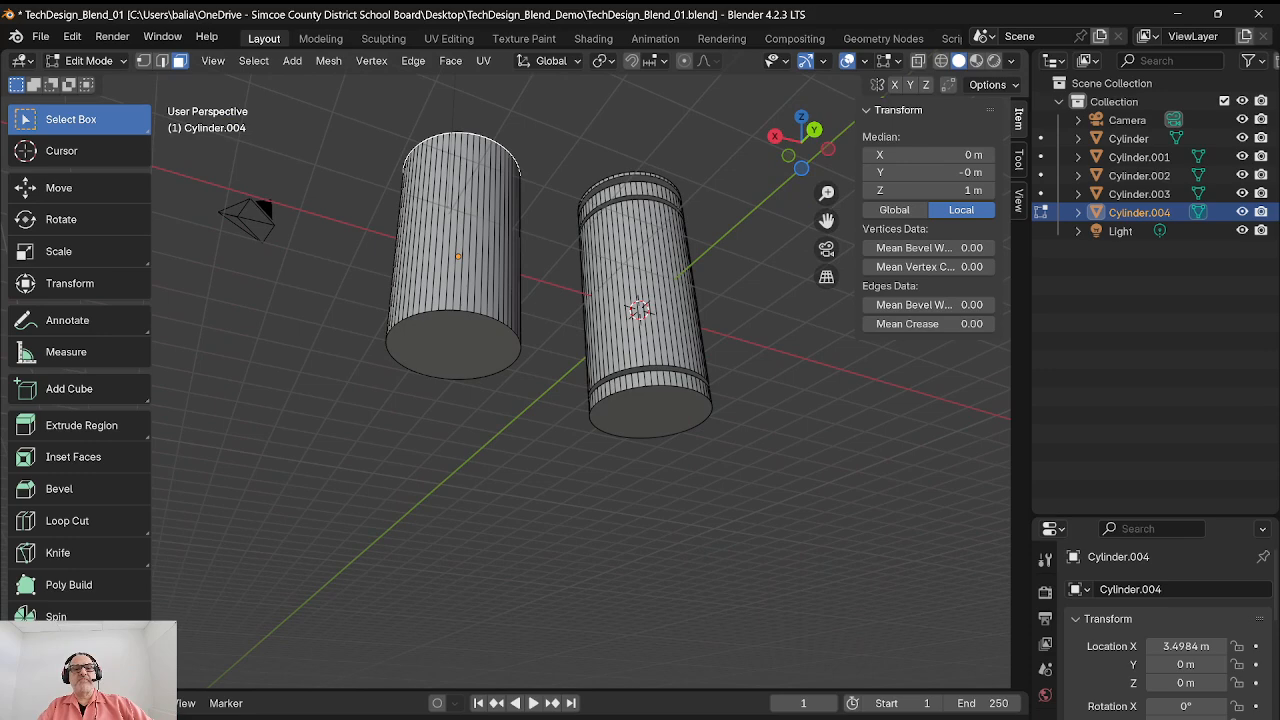
{"action": "left_click", "coordinate": [454, 346]}
{"action": "middle_click_drag", "start_coordinate": [454, 346], "coordinate": [609, 424], "text": "shift"}
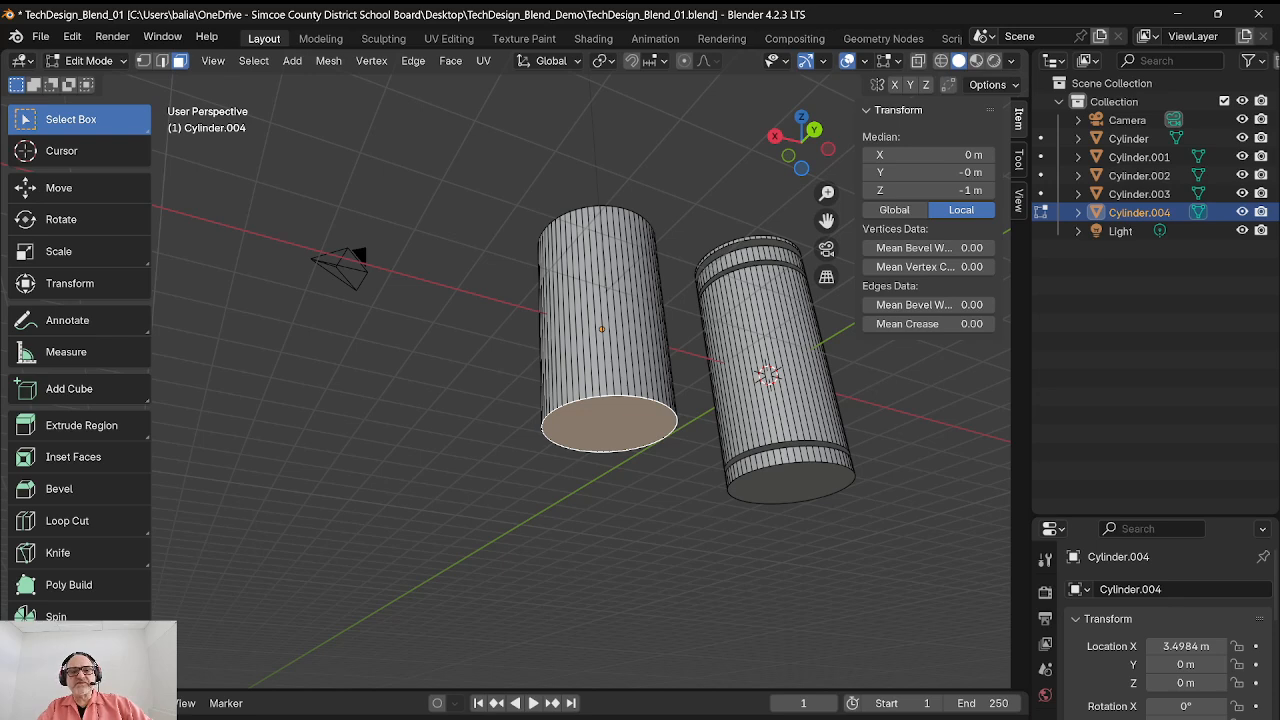
{"action": "key", "text": "s"}
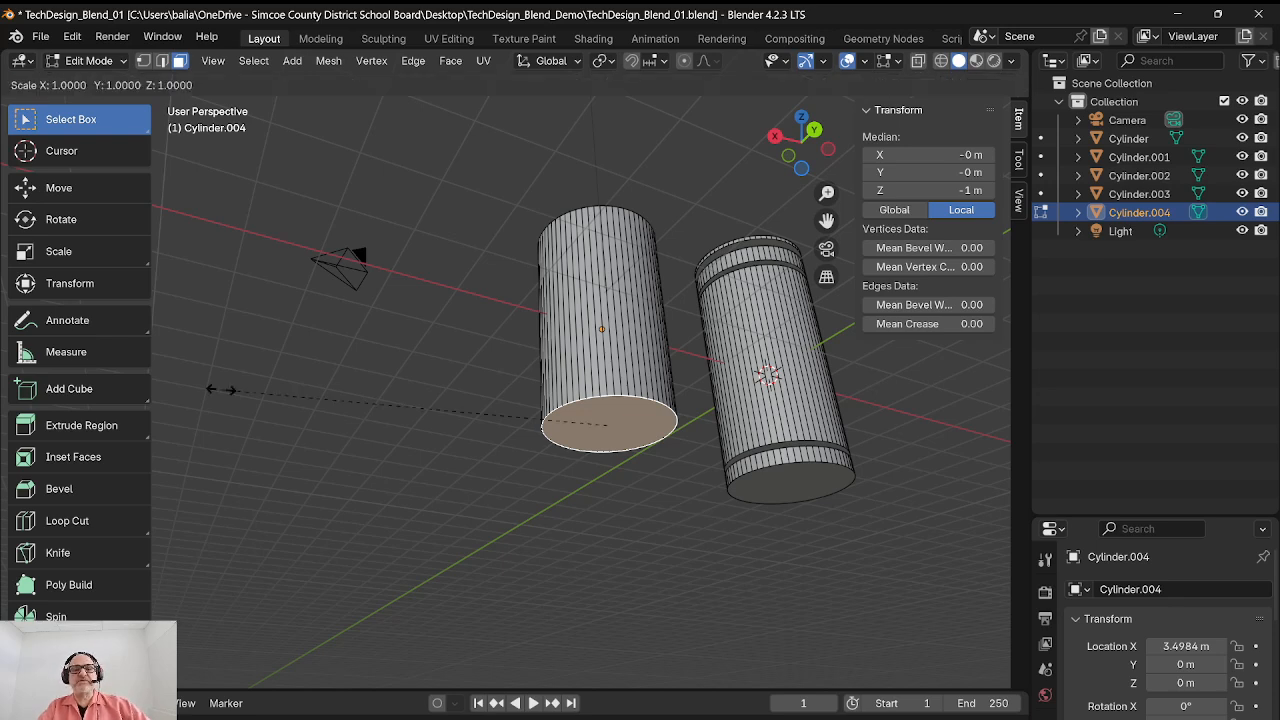
{"action": "left_click", "coordinate": [262, 386]}
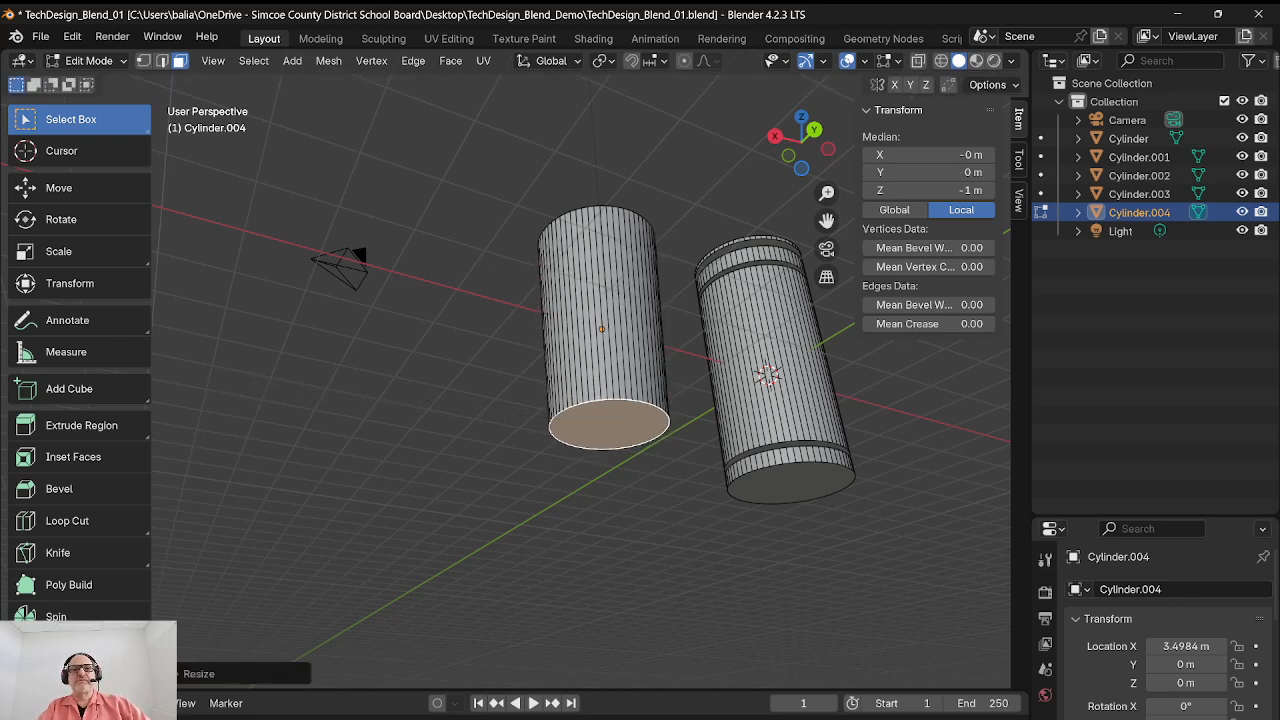
Step: In back orthographic view, scale the bottom face down further to about three quarters of the top's width, and return to Object Mode
{"action": "middle_click_drag", "start_coordinate": [262, 386], "coordinate": [197, 443]}
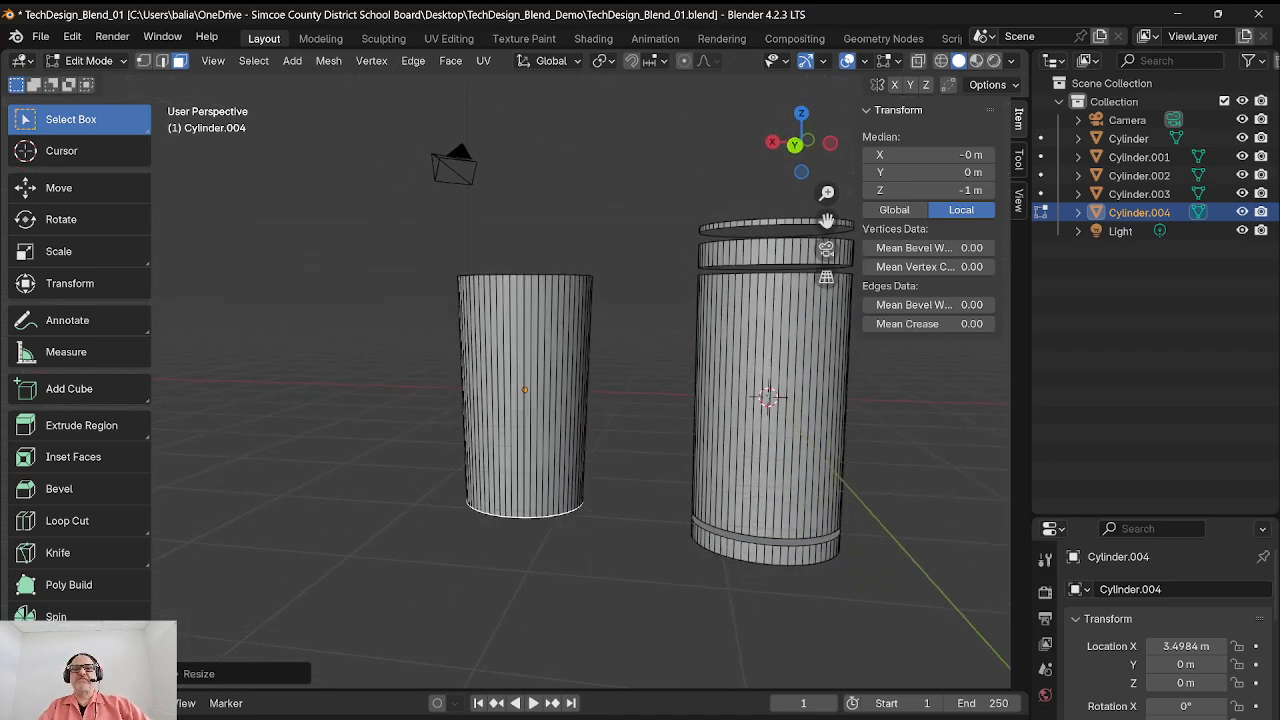
{"action": "left_click", "coordinate": [795, 145]}
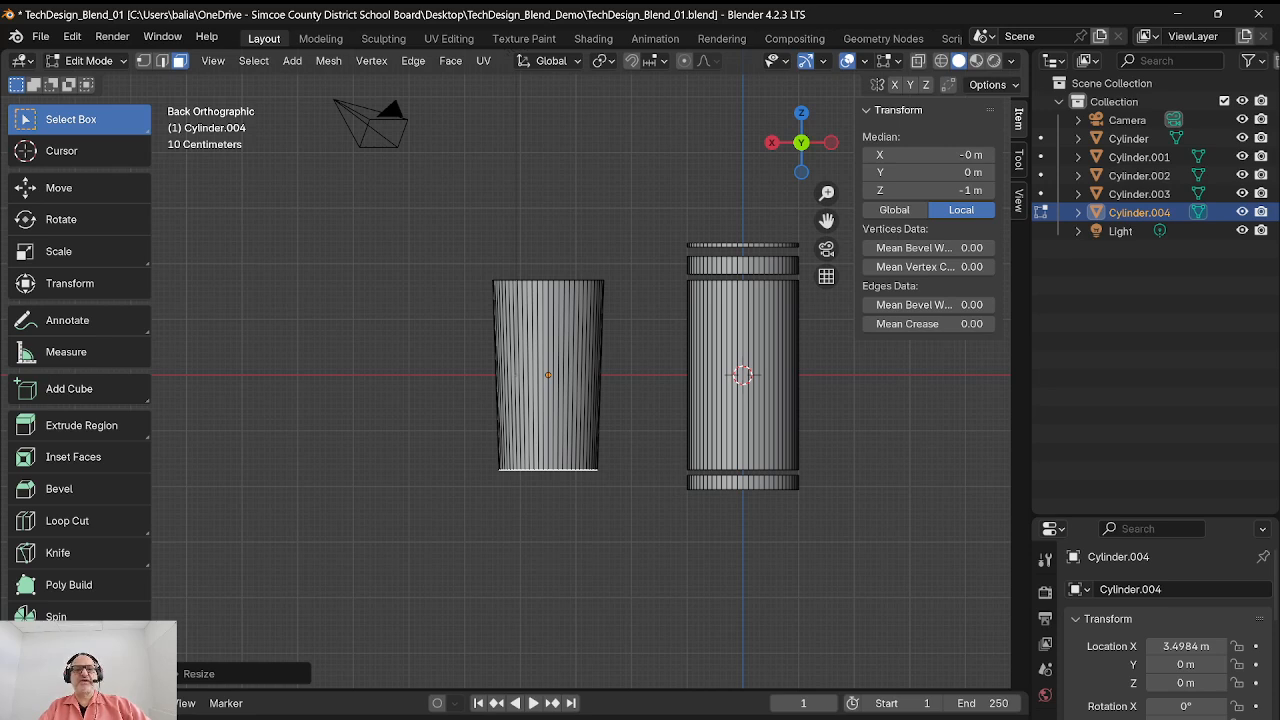
{"action": "key", "text": "s"}
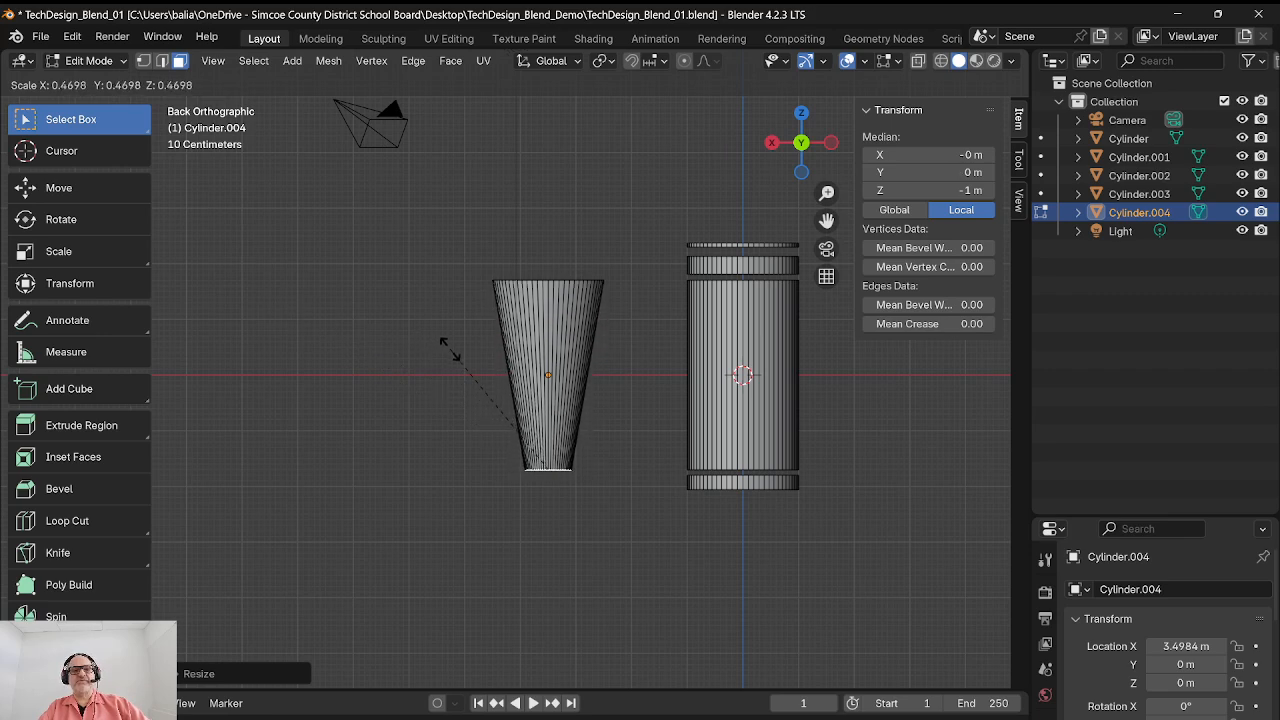
{"action": "left_click", "coordinate": [318, 329]}
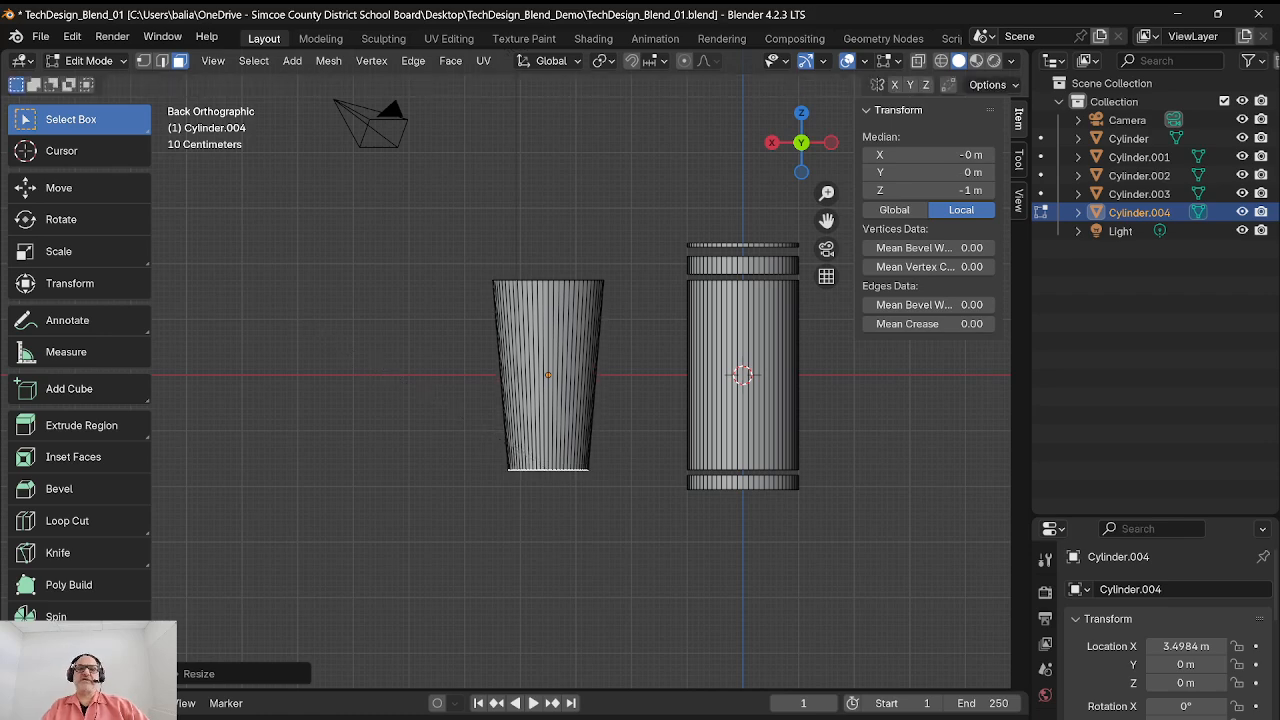
{"action": "middle_click_drag", "start_coordinate": [580, 400], "coordinate": [630, 350]}
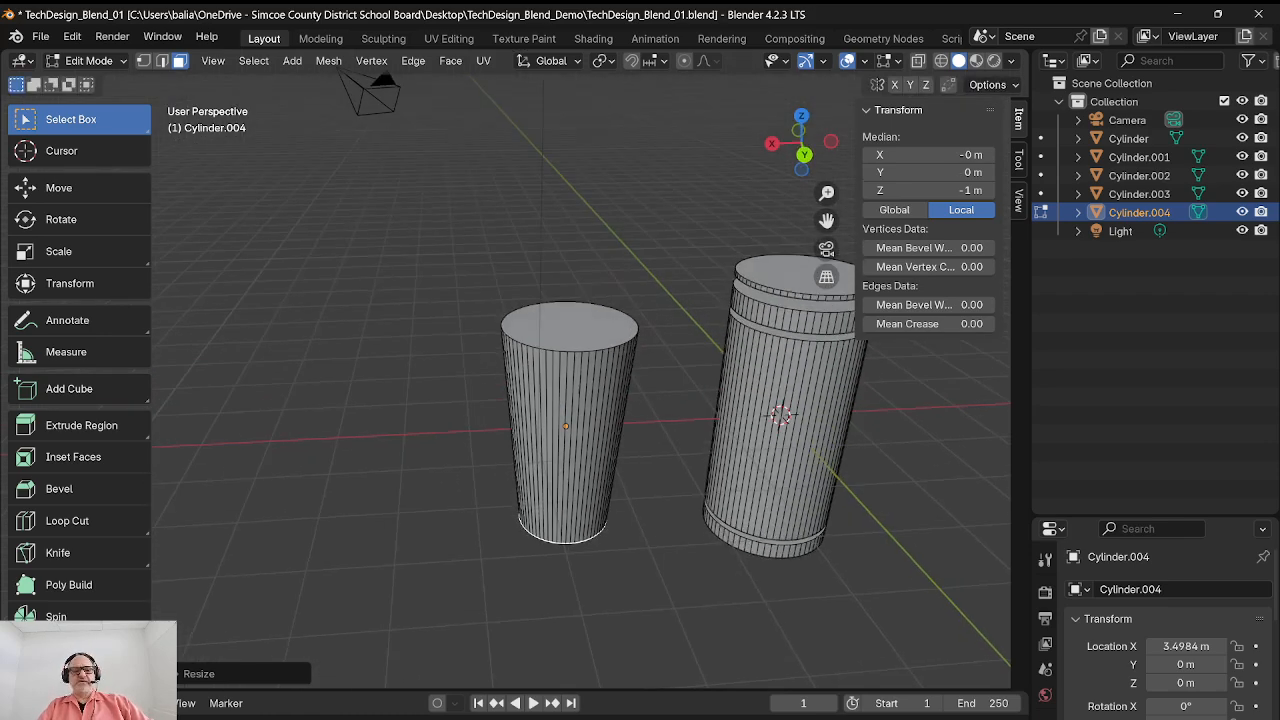
{"action": "key", "text": "Tab"}
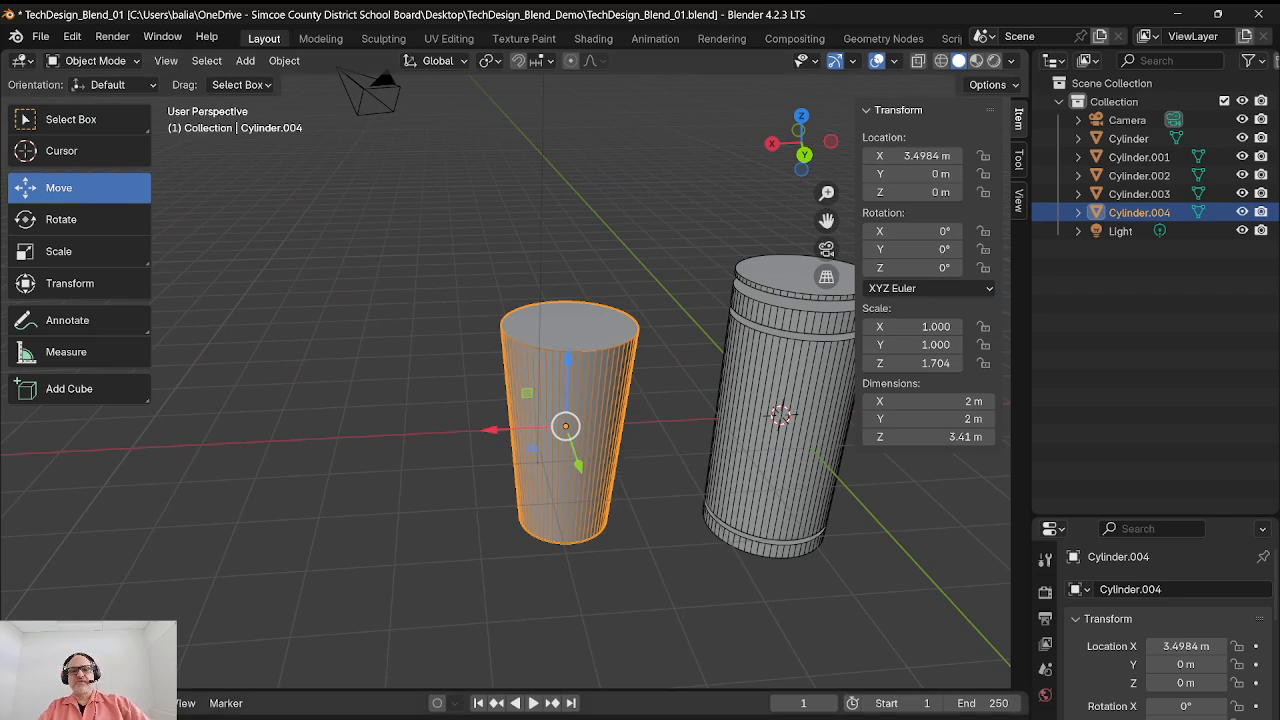
Step: Duplicate the container's main cylinder and move the copy along the X axis to the side opposite the tapered cup
{"action": "middle_click_drag", "start_coordinate": [700, 400], "coordinate": [462, 372], "text": "shift"}
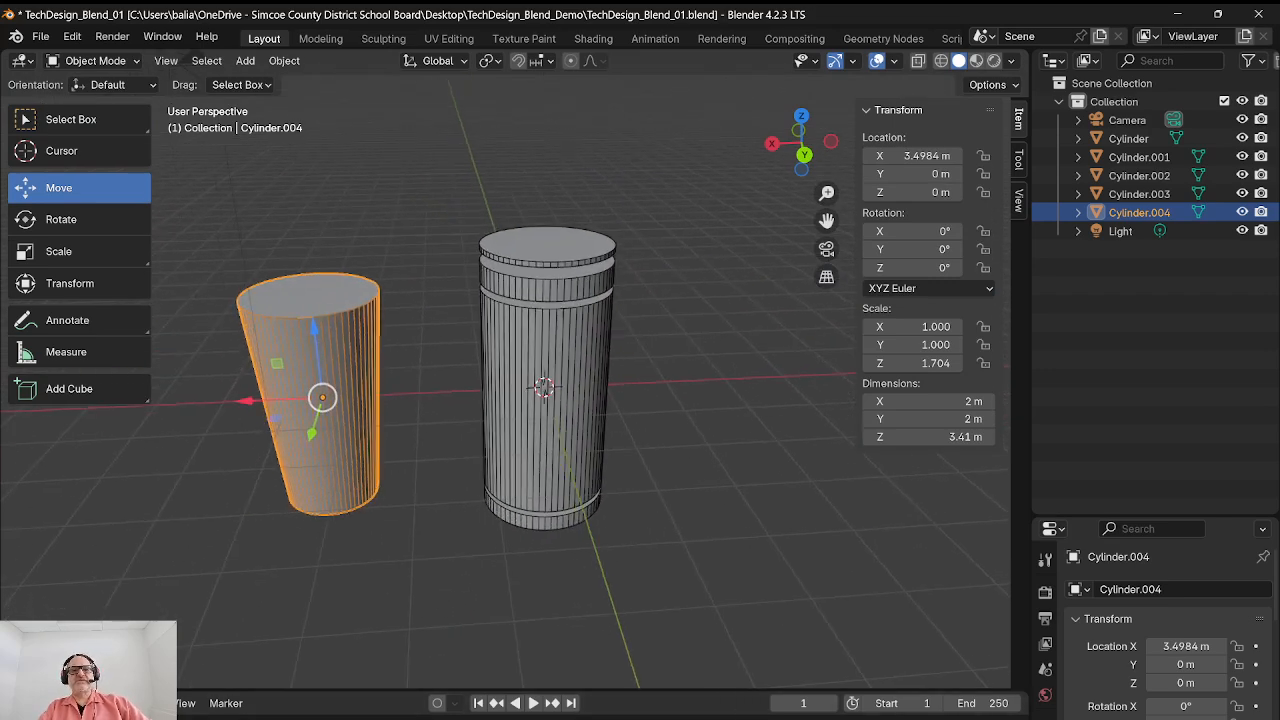
{"action": "left_click", "coordinate": [545, 400]}
{"action": "key", "text": "shift+d"}
{"action": "key", "text": "x"}
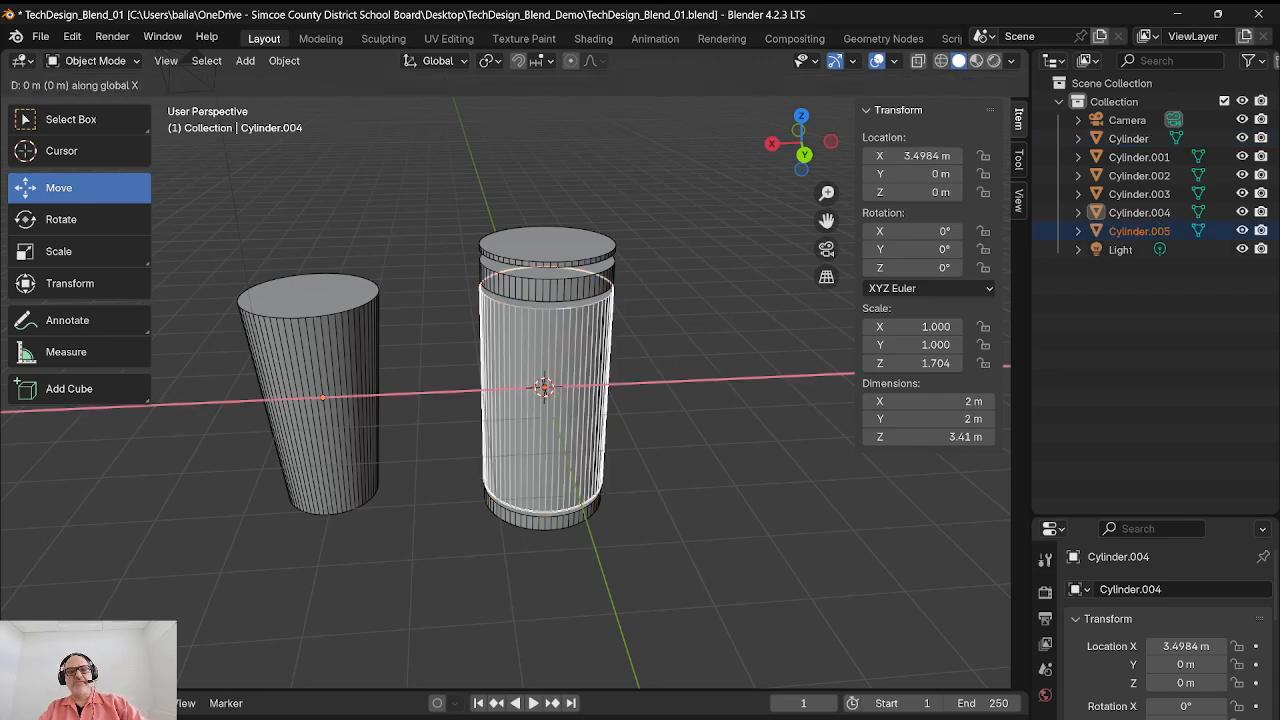
{"action": "left_click", "coordinate": [756, 390]}
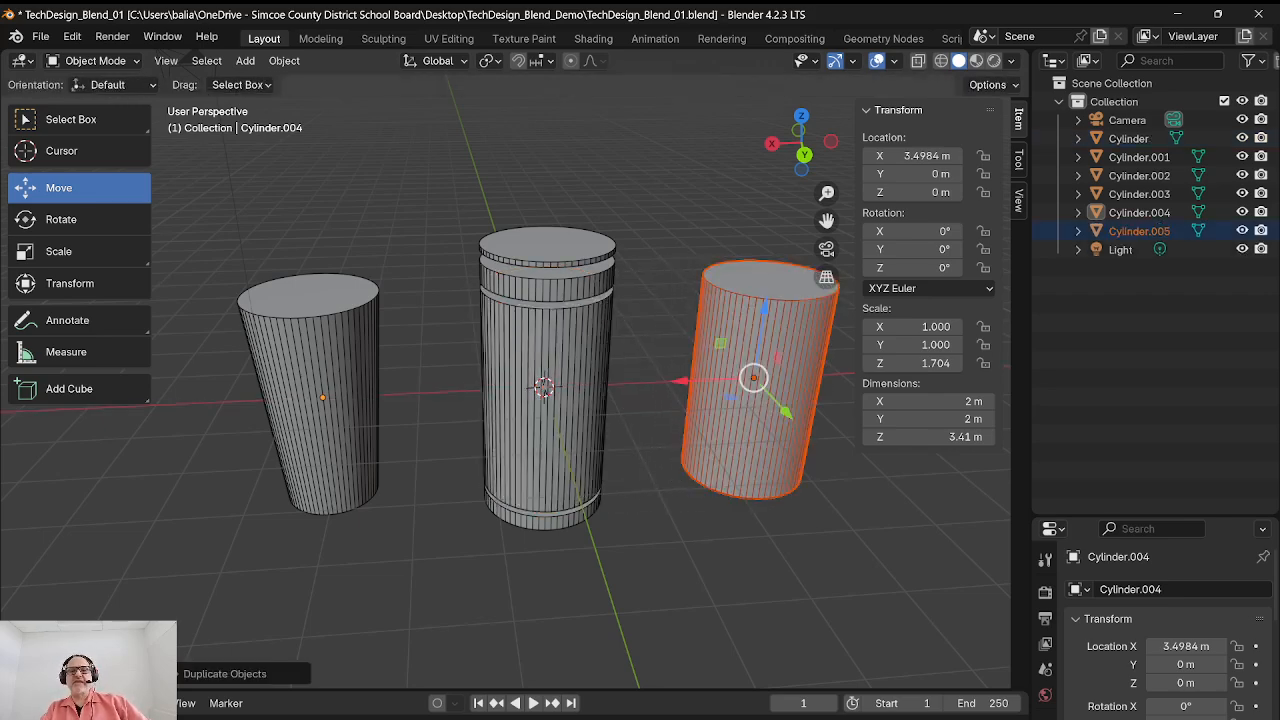
Step: Enter Edit Mode on the new copy together with the tapered cup and switch to vertex selection
{"action": "middle_click_drag", "start_coordinate": [756, 390], "coordinate": [633, 423], "text": "shift"}
{"action": "key", "text": "Tab"}
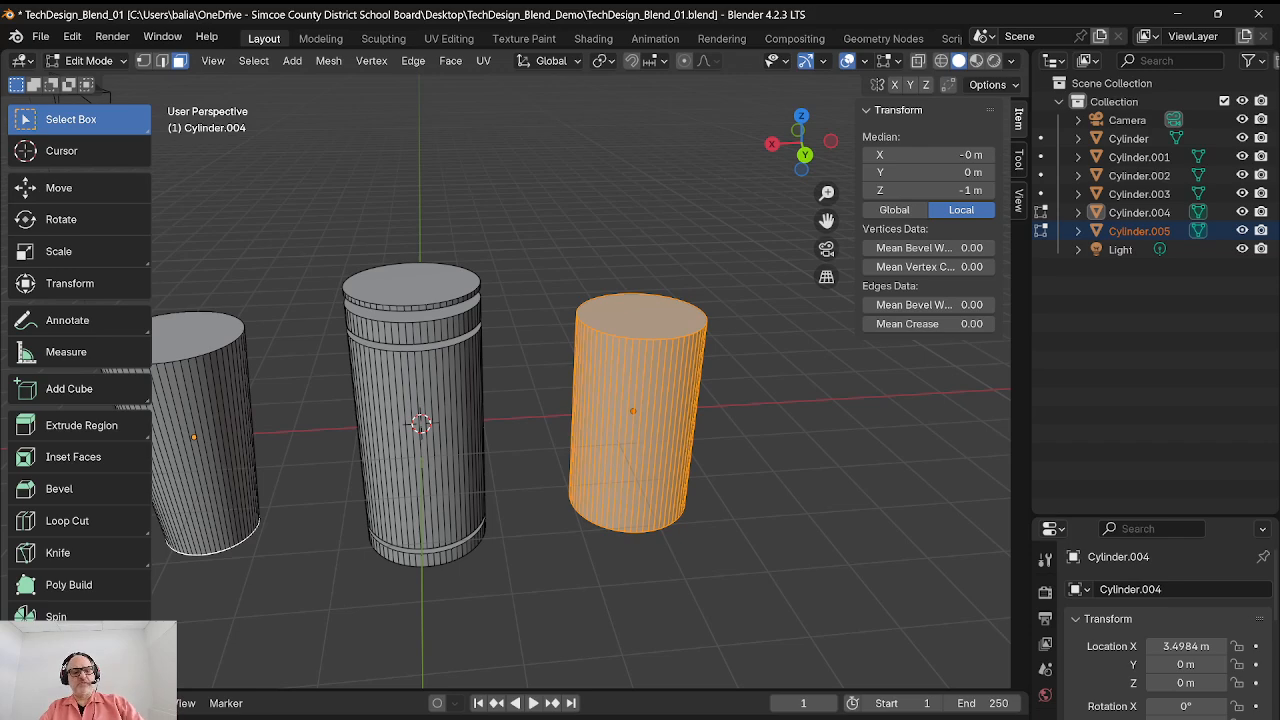
{"action": "key", "text": "1"}
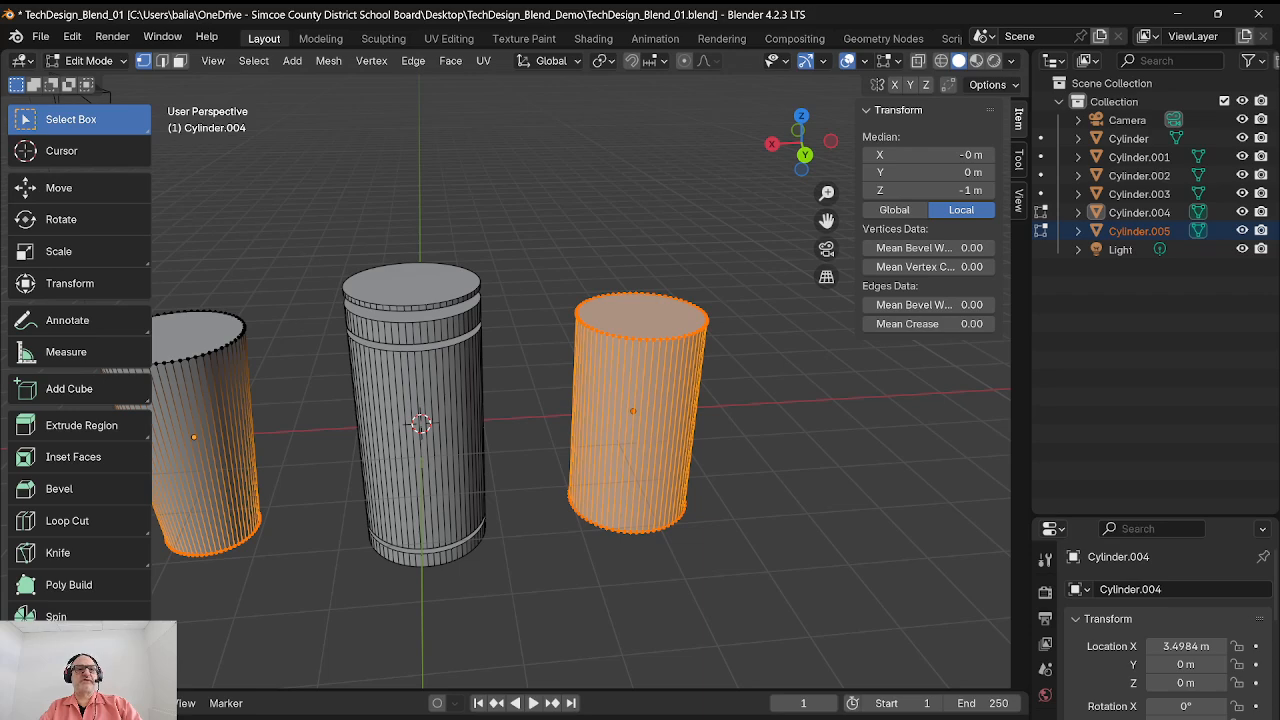
Step: Undo the edit-mode changes, the new copy and the earlier tapered cup, back to the original container with its main cylinder selected
{"action": "key", "text": "ctrl+z"}
{"action": "key", "text": "ctrl+z"}
{"action": "key", "text": "ctrl+z"}
{"action": "key", "text": "ctrl+z"}
{"action": "key", "text": "ctrl+z"}
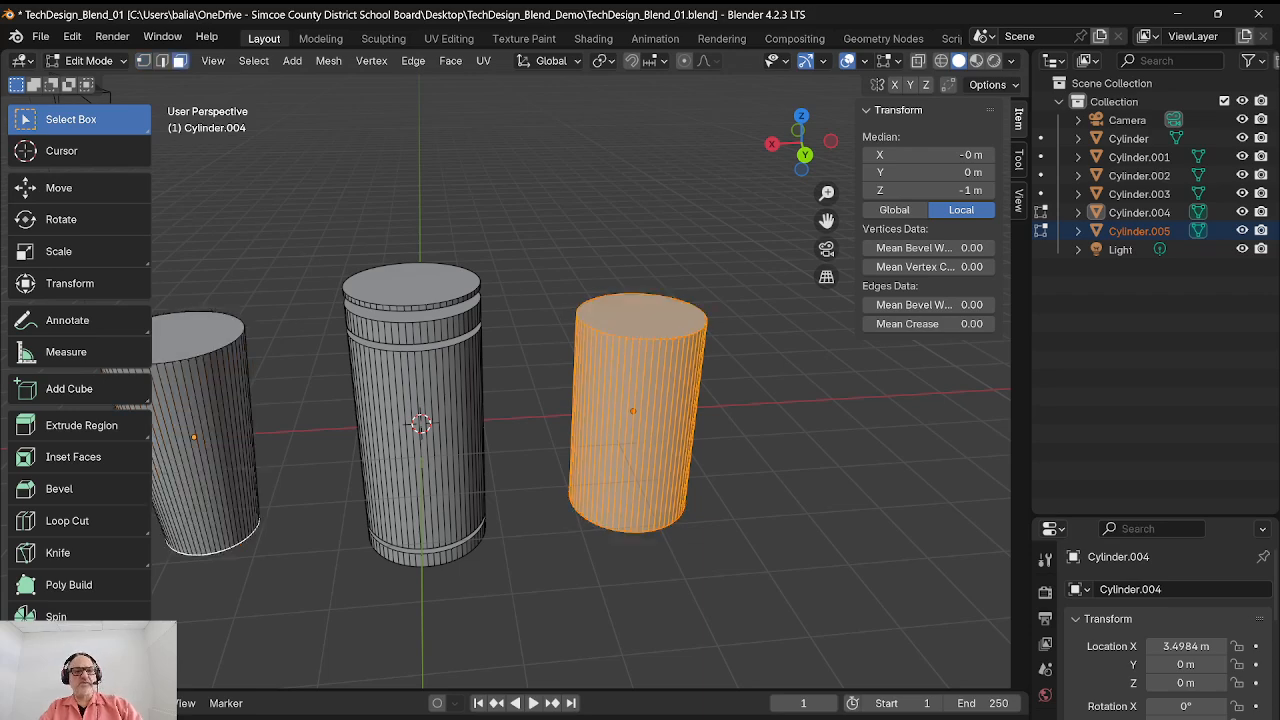
{"action": "key", "text": "ctrl+z"}
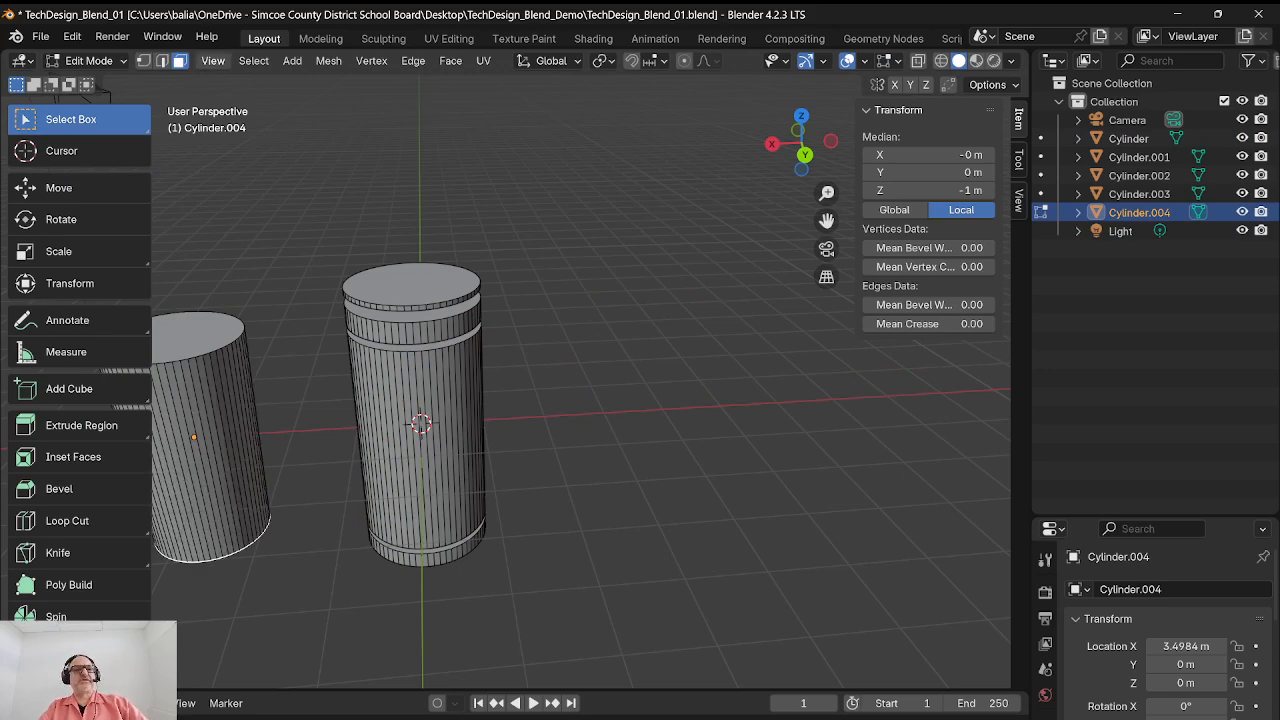
{"action": "key", "text": "ctrl+z"}
{"action": "key", "text": "ctrl+z"}
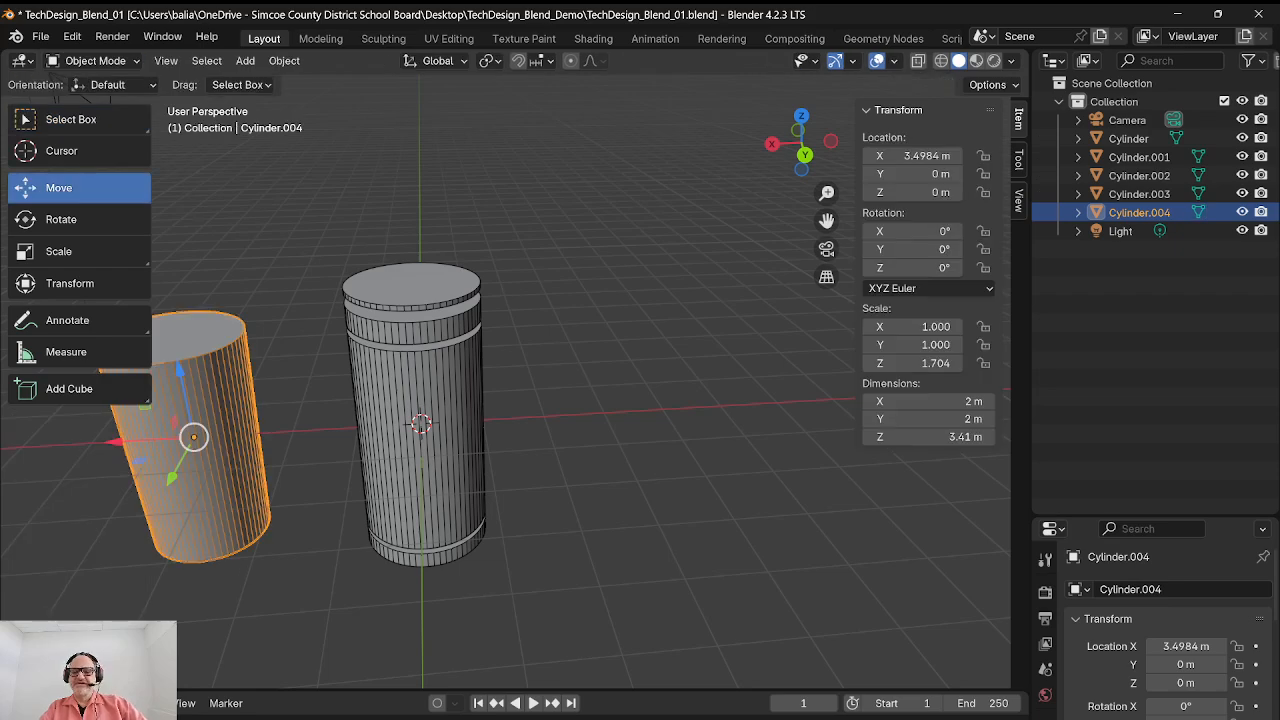
{"action": "key", "text": "ctrl+z"}
{"action": "key", "text": "ctrl+z"}
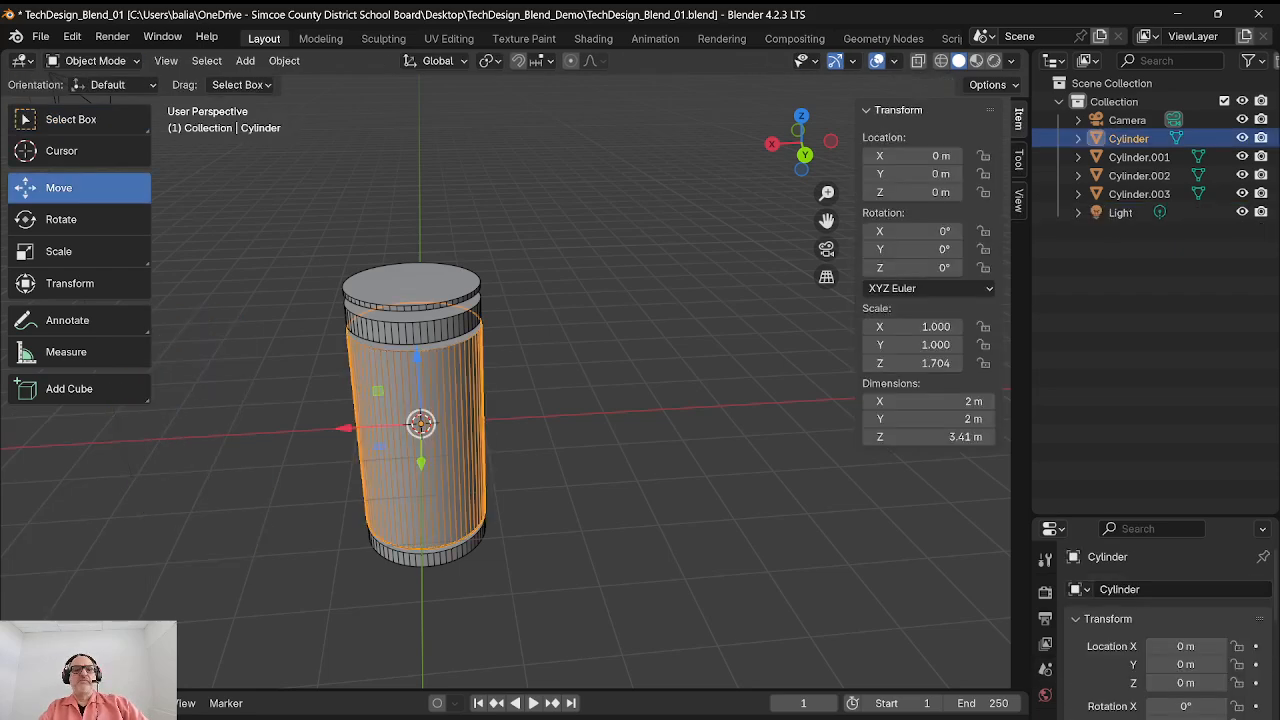
Step: Duplicate the container's main cylinder and place the copy along the X axis at about -4.08 m
{"action": "key", "text": "shift+d"}
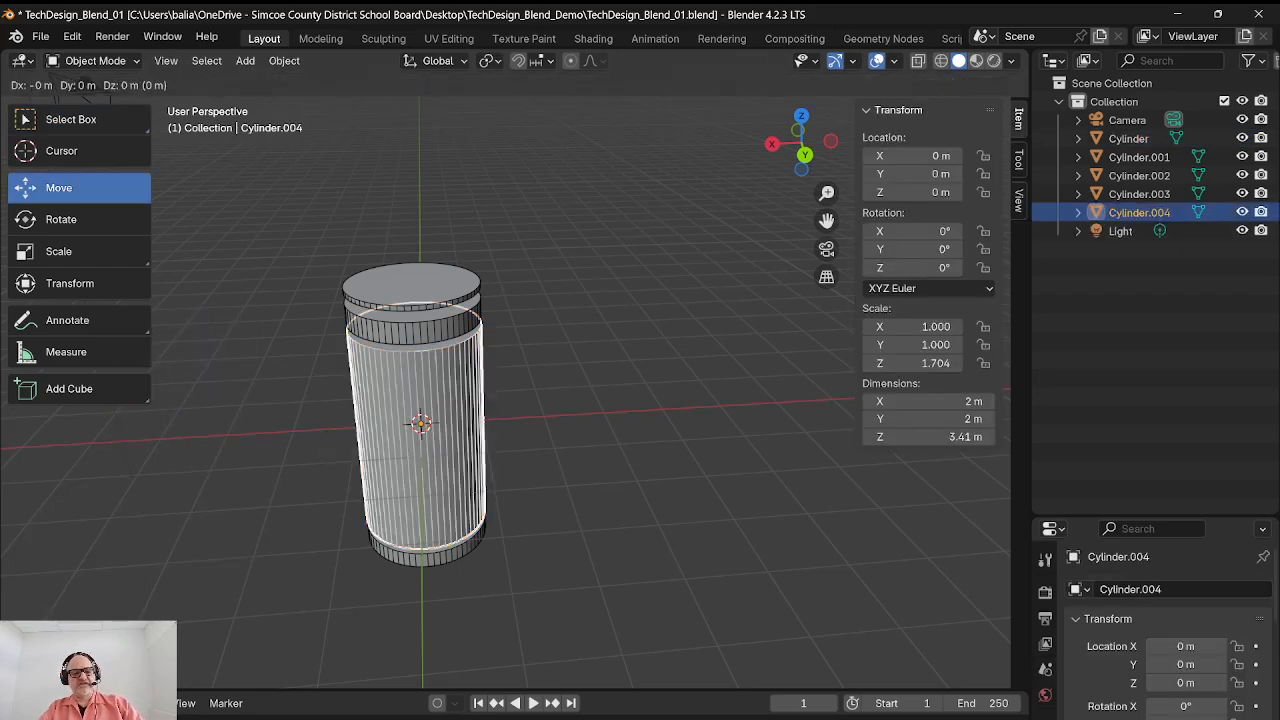
{"action": "key", "text": "x"}
{"action": "key", "text": "Return"}
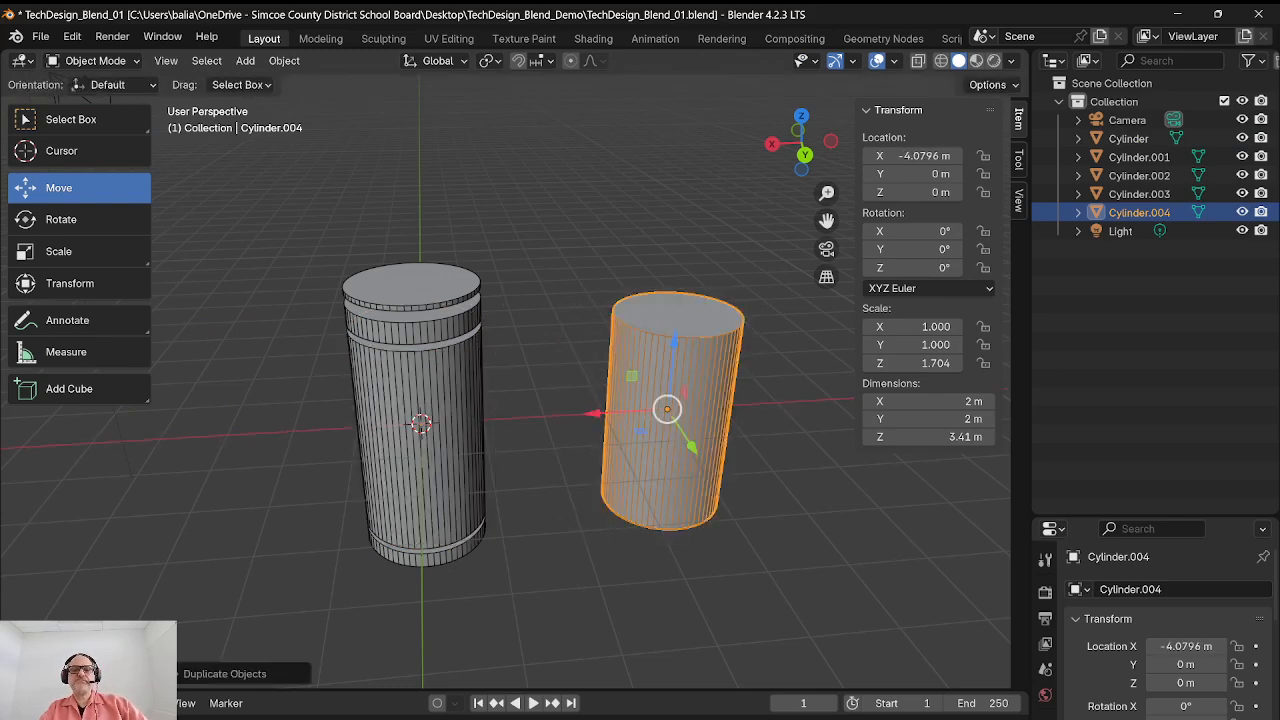
Step: In Edit Mode, scale the copied cylinder's bottom face down to about 80% of its width, and return to Object Mode
{"action": "left_click", "coordinate": [95, 60]}
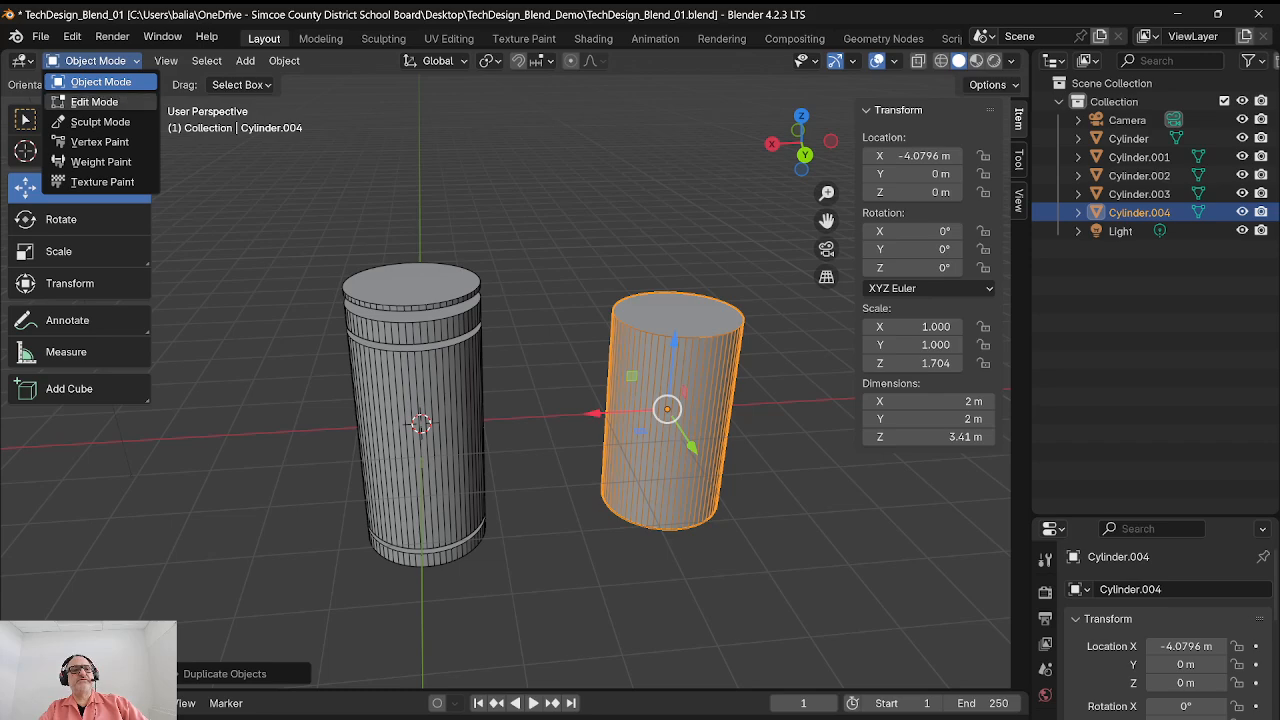
{"action": "left_click", "coordinate": [75, 100]}
{"action": "left_click", "coordinate": [678, 315]}
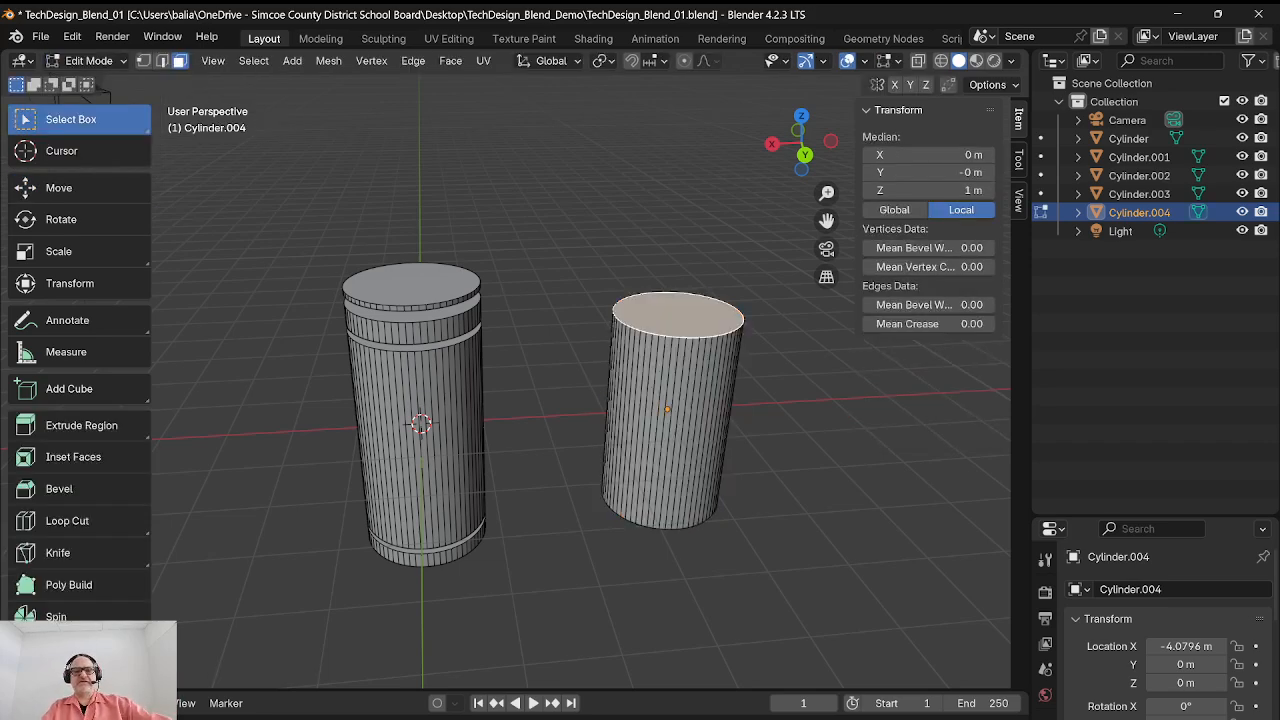
{"action": "middle_click_drag", "start_coordinate": [674, 450], "coordinate": [664, 368]}
{"action": "left_click", "coordinate": [675, 455]}
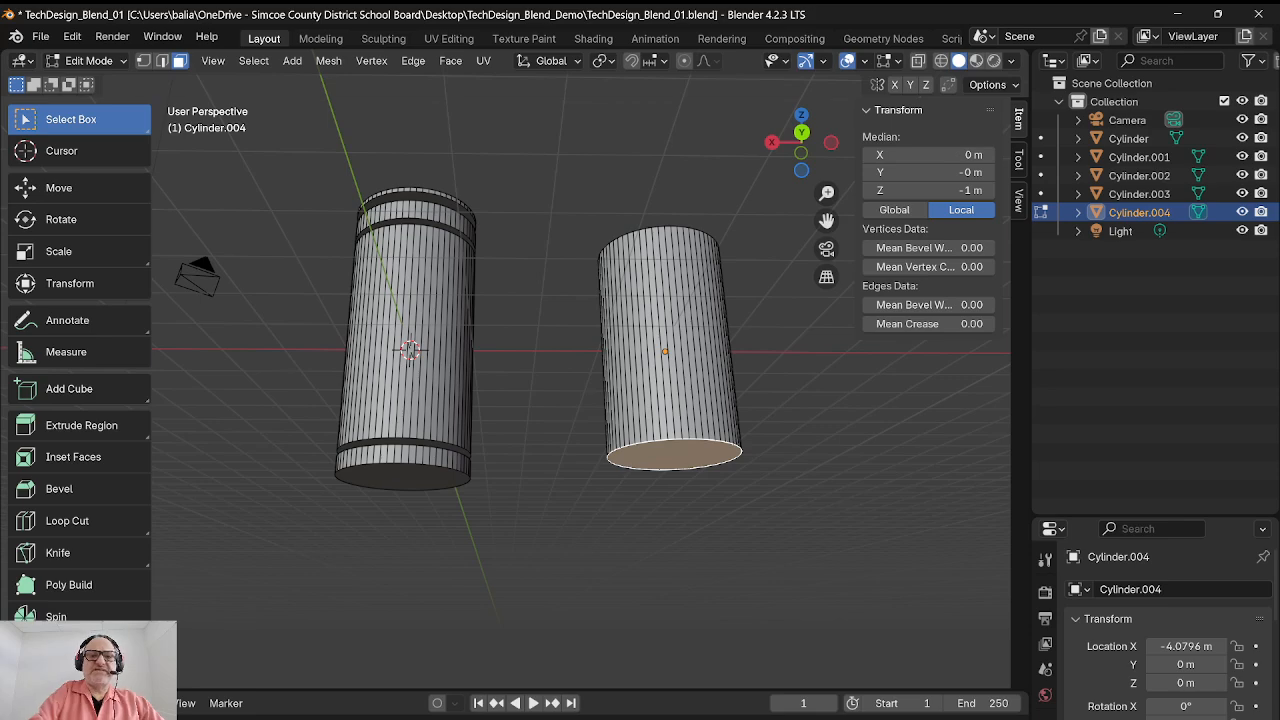
{"action": "key", "text": "s"}
{"action": "left_click", "coordinate": [586, 391]}
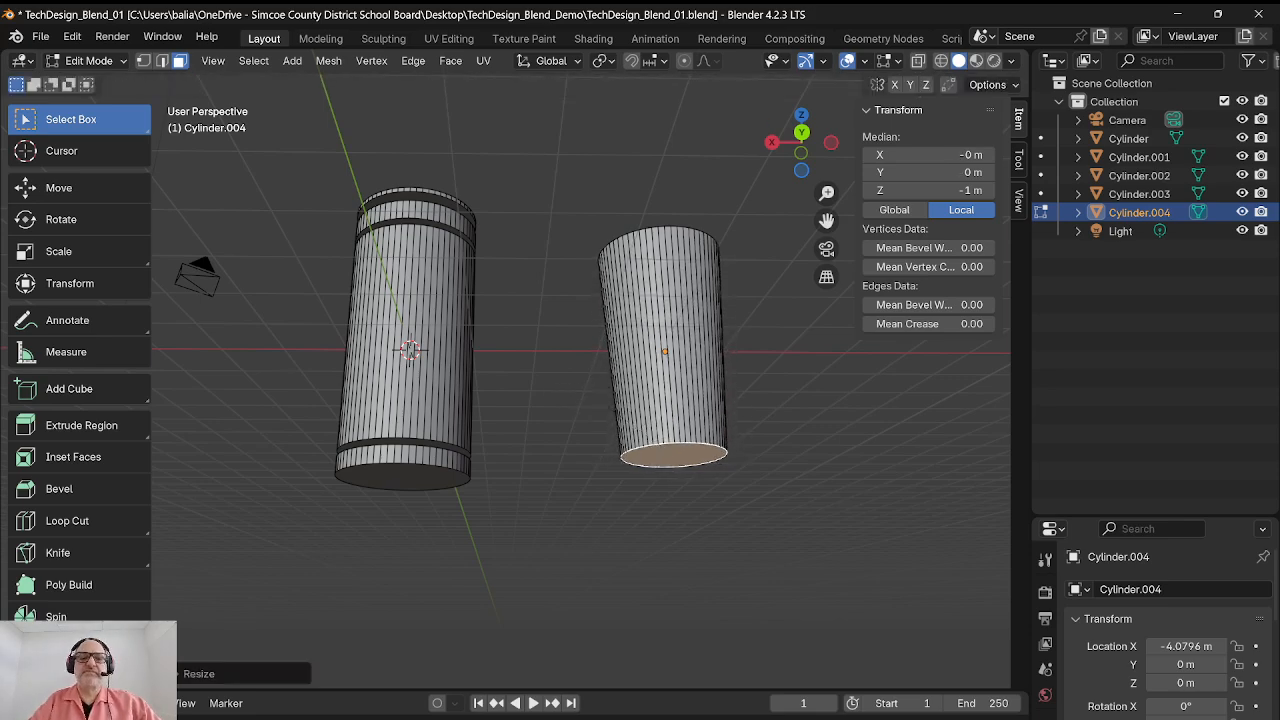
{"action": "key", "text": "Tab"}
{"action": "middle_click_drag", "start_coordinate": [588, 393], "coordinate": [590, 464]}
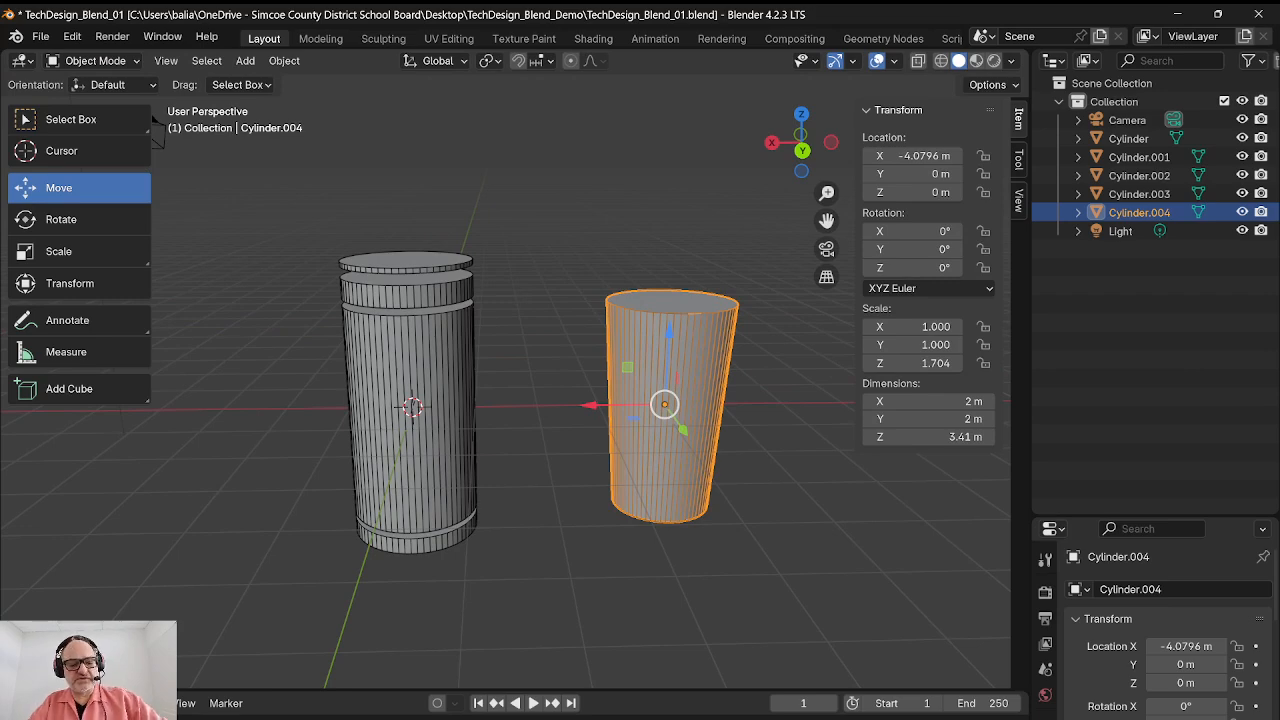
Step: Duplicate the tapered cup and place the copy on the container's other side along the X axis, at about 3.63 m
{"action": "key", "text": "shift+d"}
{"action": "key", "text": "x"}
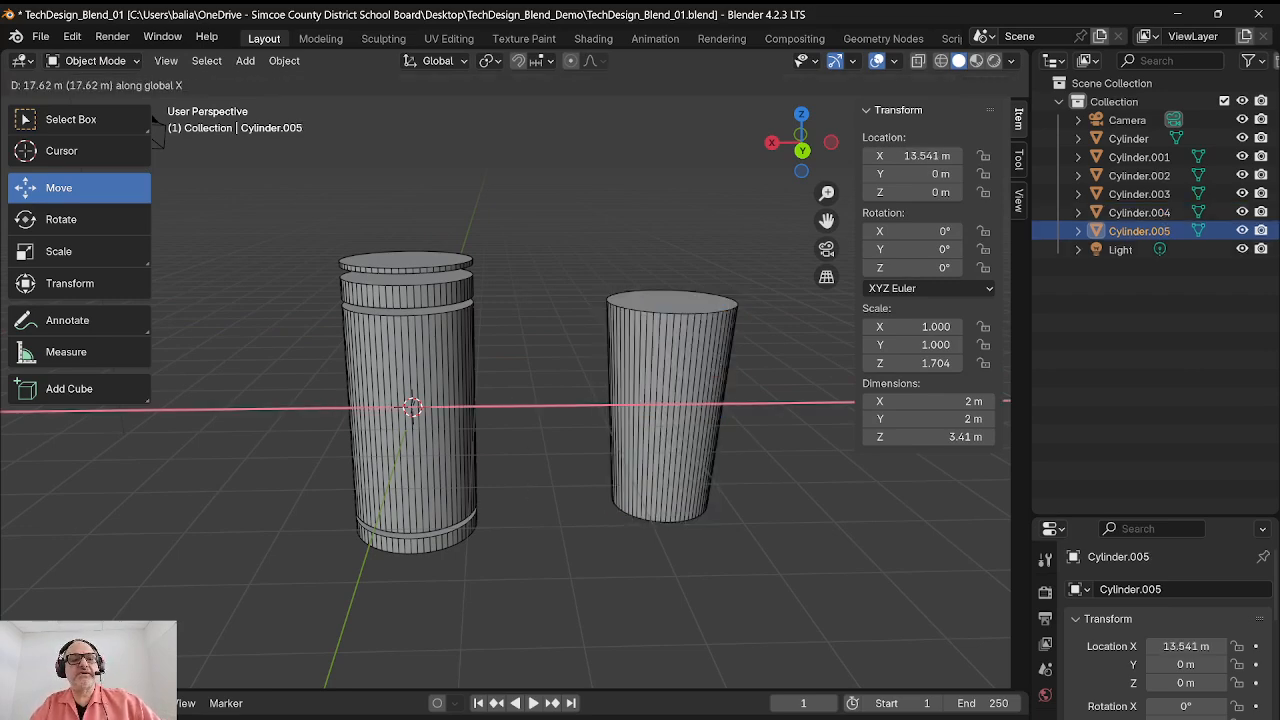
{"action": "left_click", "coordinate": [184, 410]}
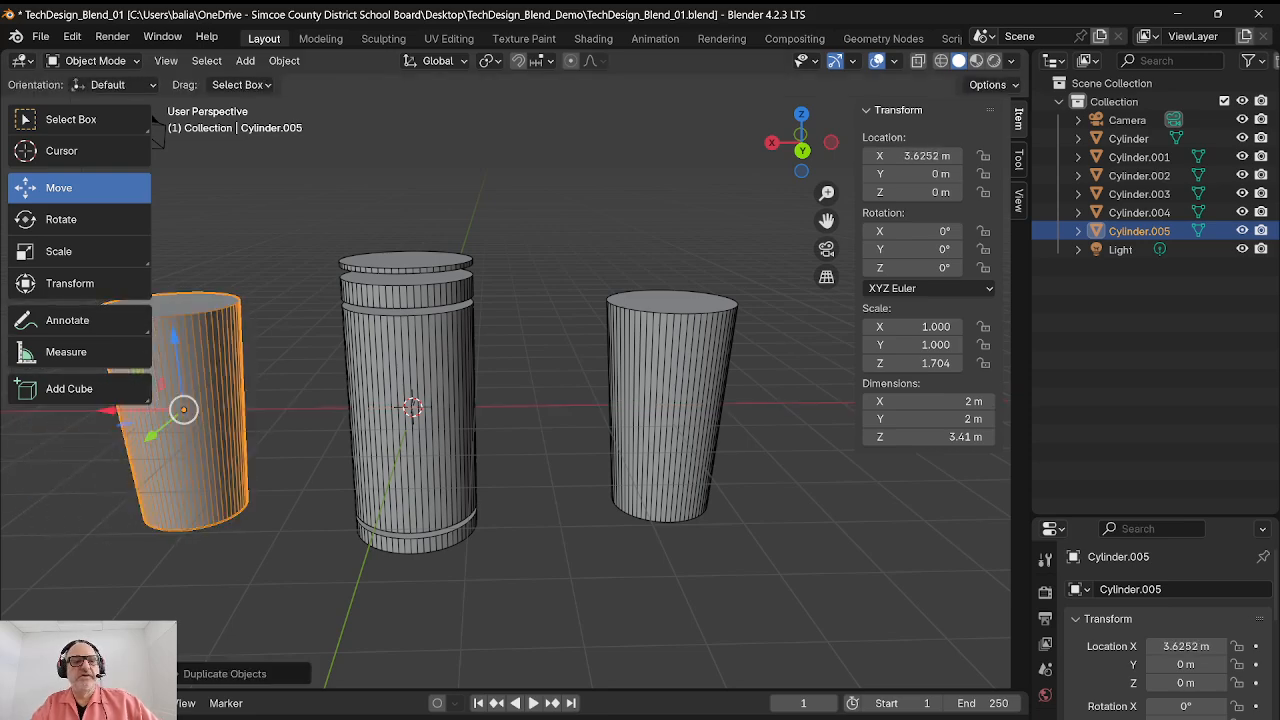
{"action": "middle_click_drag", "start_coordinate": [155, 122], "coordinate": [257, 110], "text": "shift"}
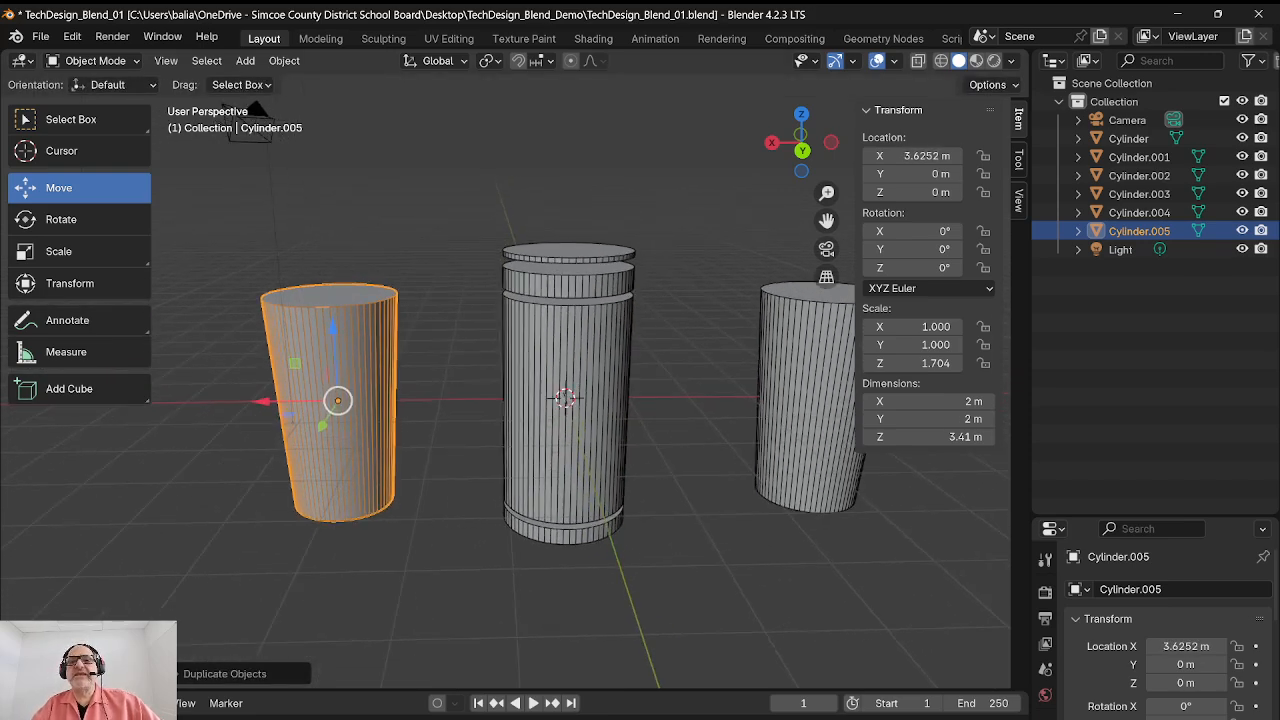
{"action": "mouse_move", "coordinate": [827, 221]}
{"action": "left_mouse_down"}
{"action": "mouse_move", "coordinate": [857, 220]}
{"action": "mouse_move", "coordinate": [863, 206]}
{"action": "mouse_move", "coordinate": [831, 216]}
{"action": "left_mouse_up"}
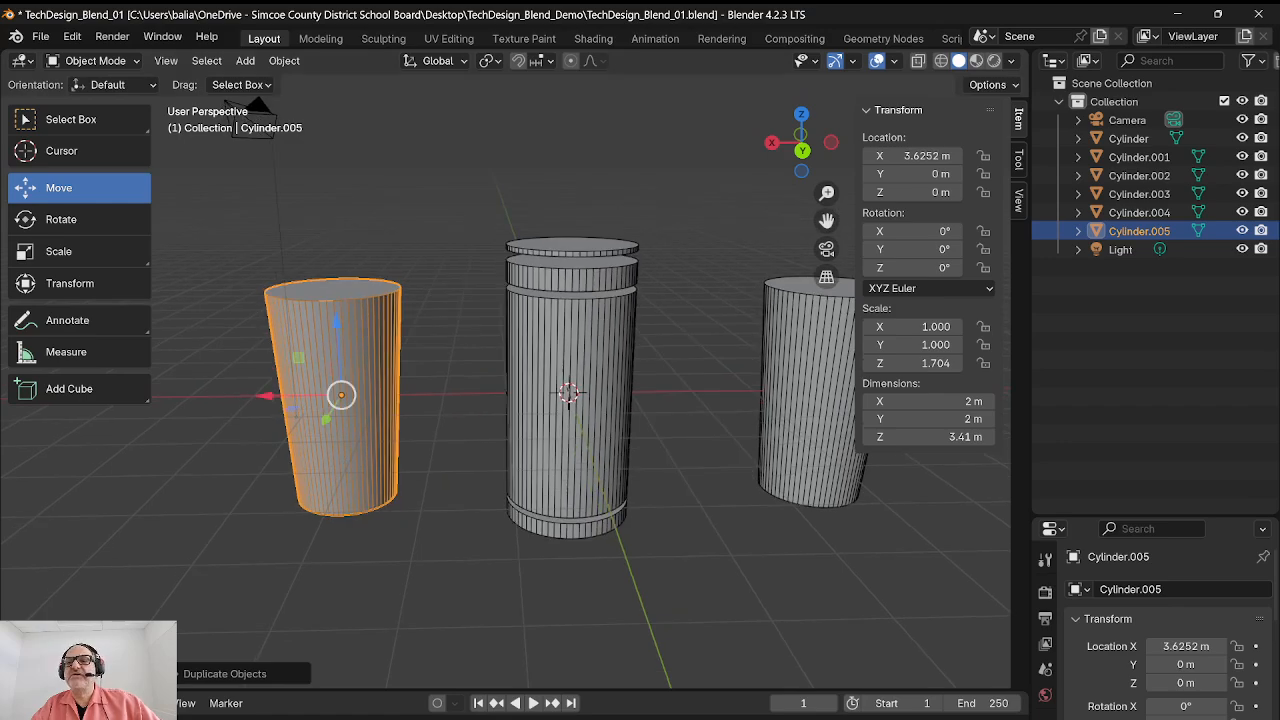
Step: Narrow the sidebar and size the outliner so full object names fit, selecting the light and both tapered cups in turn
{"action": "left_click", "coordinate": [1121, 250]}
{"action": "left_click_drag", "start_coordinate": [1030, 300], "coordinate": [1089, 300]}
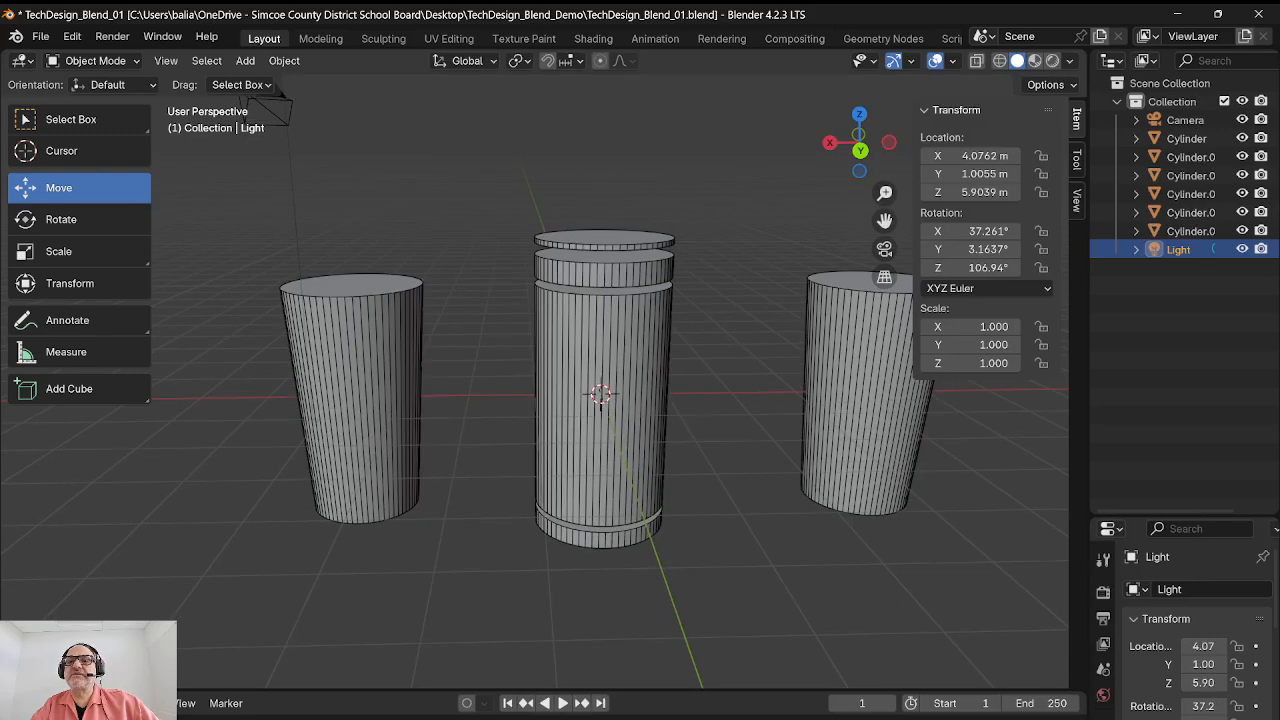
{"action": "left_click_drag", "start_coordinate": [914, 300], "coordinate": [933, 300]}
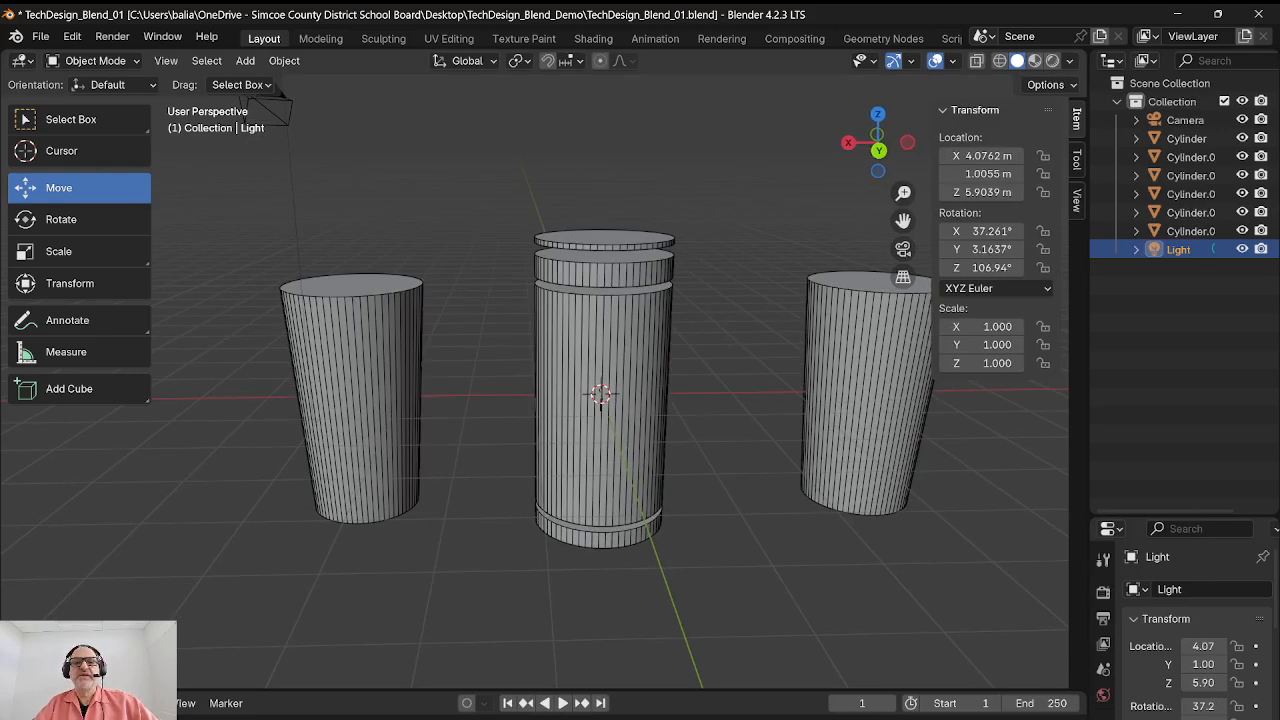
{"action": "left_click", "coordinate": [352, 400]}
{"action": "left_click", "coordinate": [866, 395]}
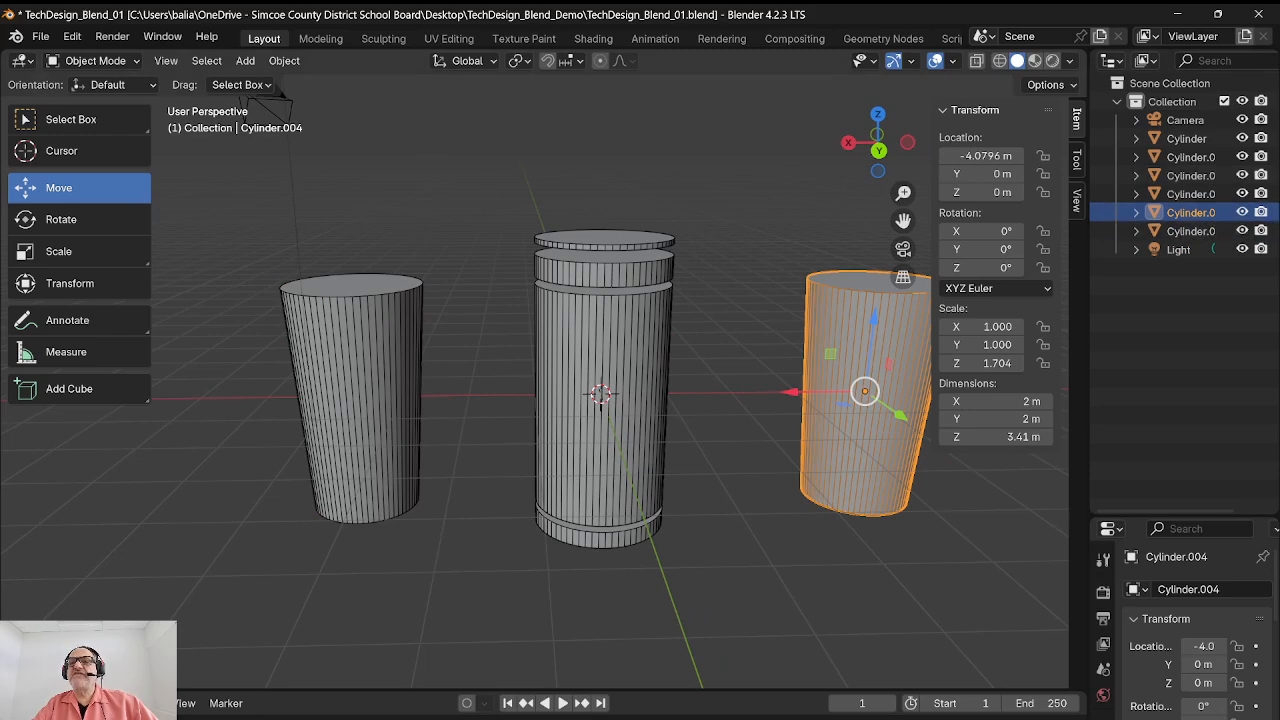
{"action": "left_click_drag", "start_coordinate": [1089, 300], "coordinate": [1030, 300]}
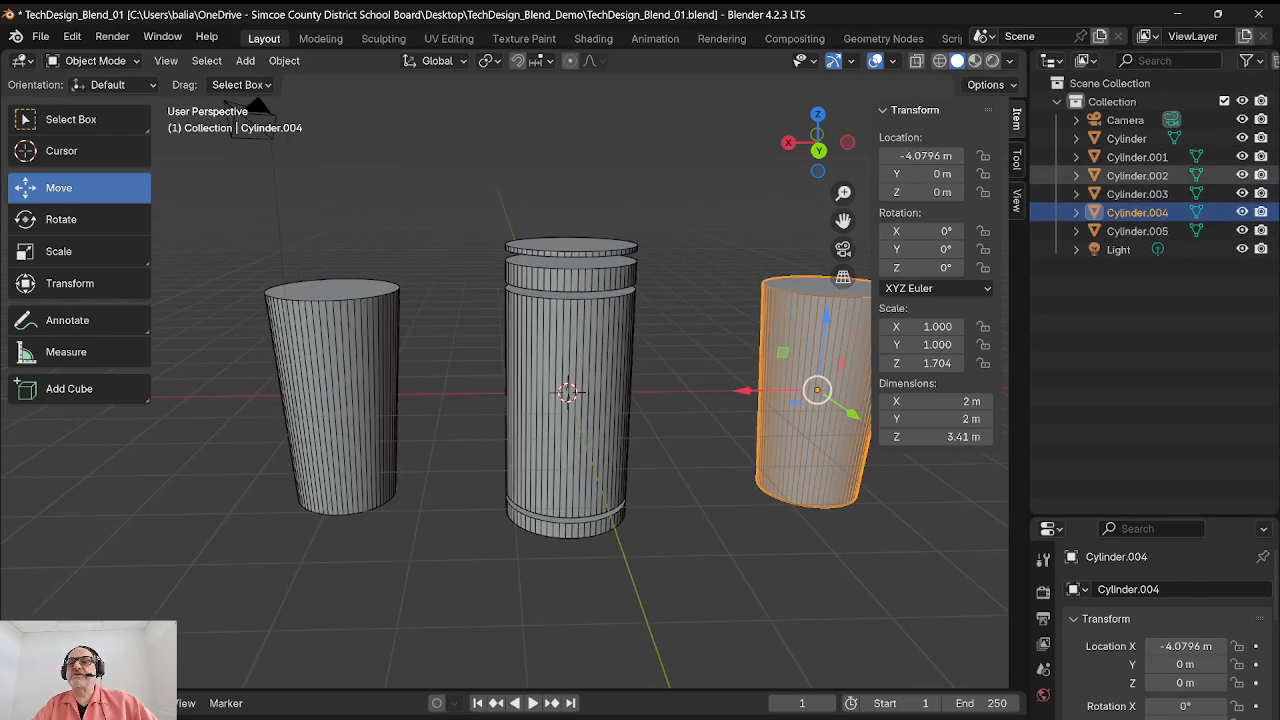
Step: Rename the thin band at the container's base as Btm
{"action": "left_click", "coordinate": [568, 529]}
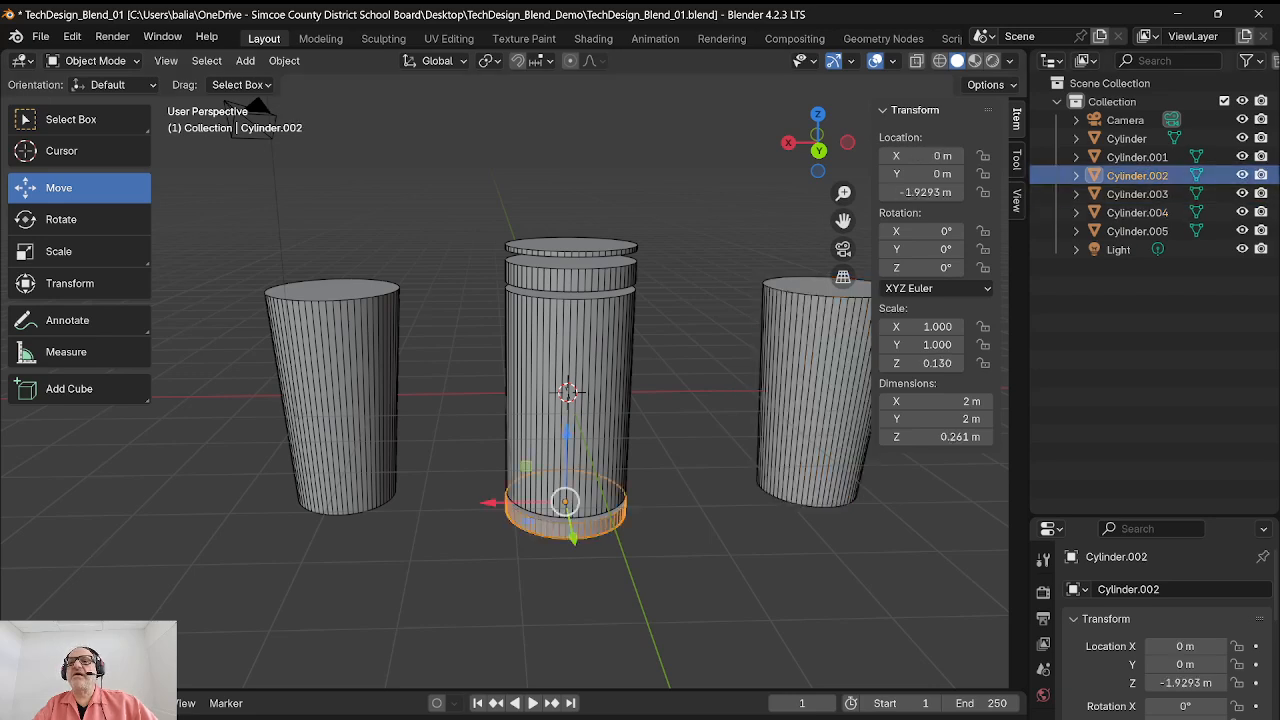
{"action": "double_click", "coordinate": [1137, 176]}
{"action": "type", "text": "Btm"}
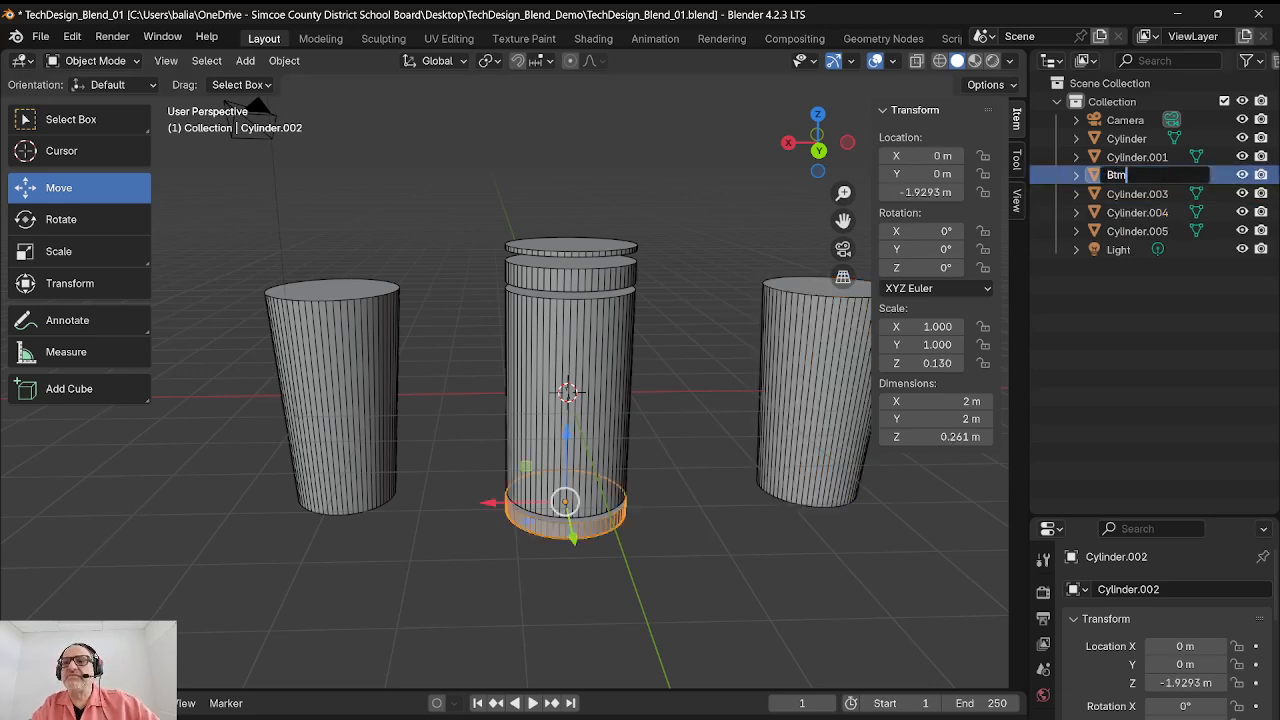
{"action": "key", "text": "Return"}
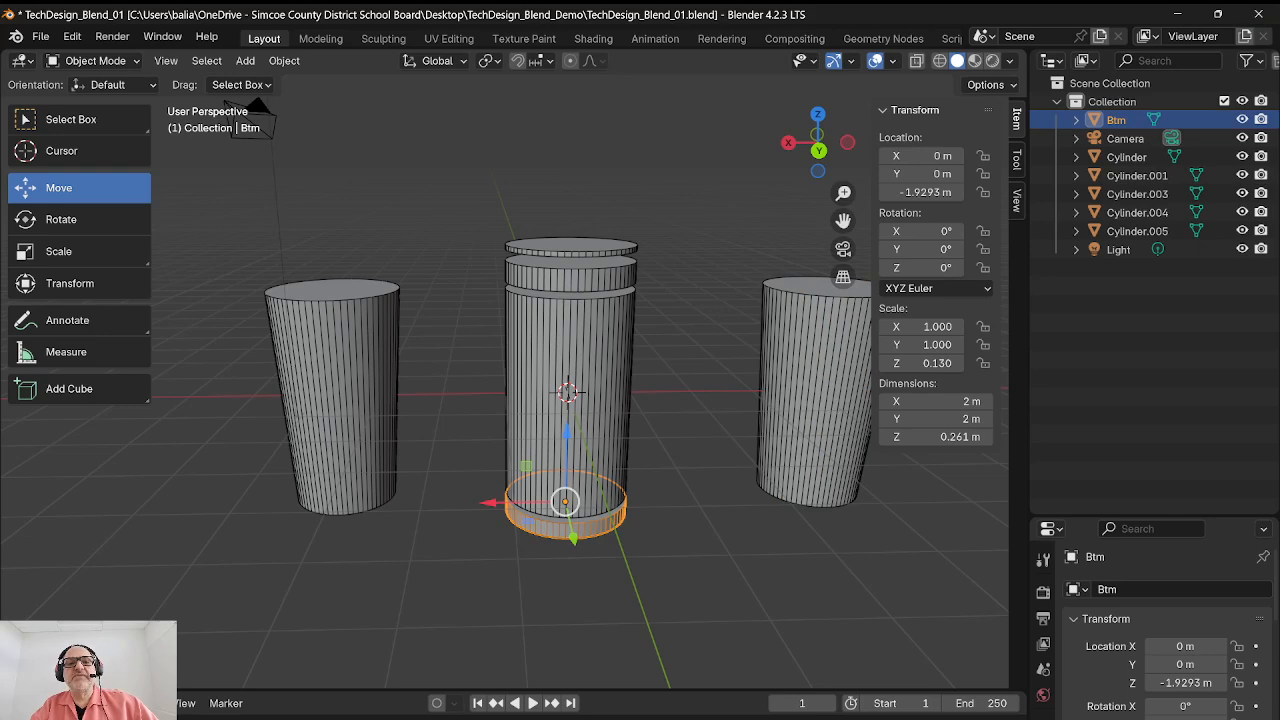
Step: Rename the thin disc on top of the container as lid
{"action": "left_click", "coordinate": [571, 247]}
{"action": "double_click", "coordinate": [1137, 194]}
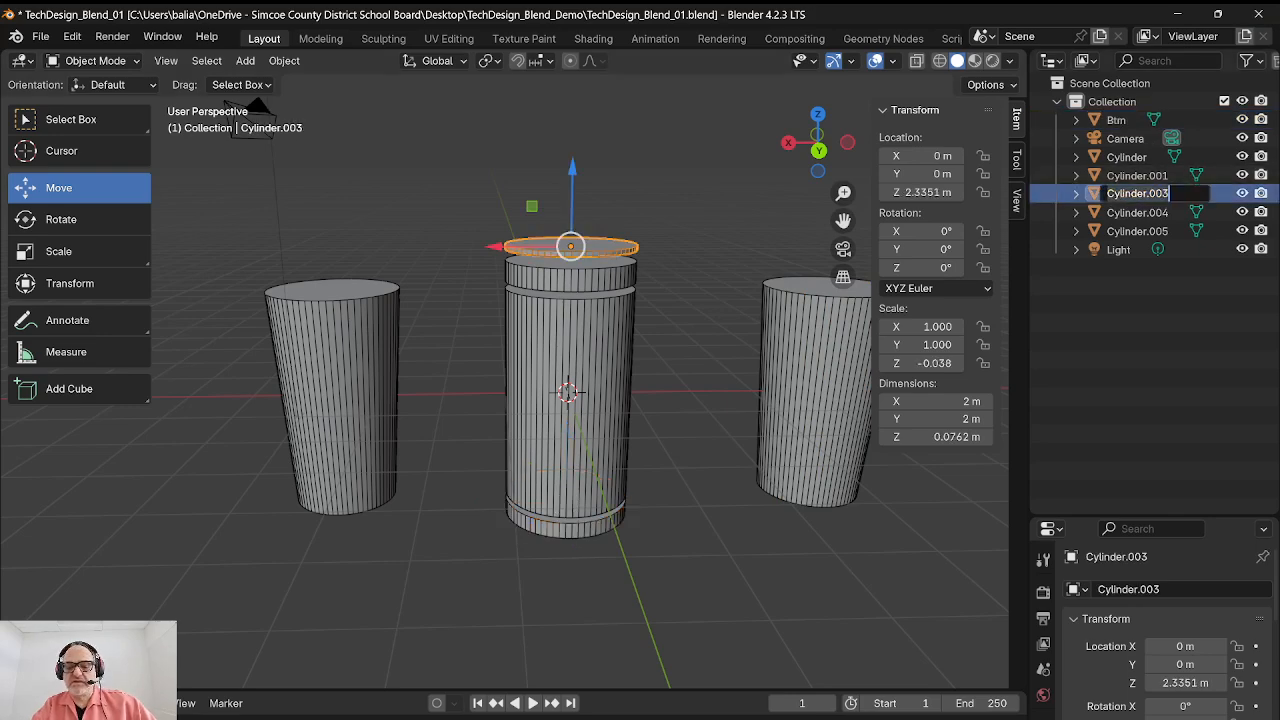
{"action": "type", "text": "lid"}
{"action": "key", "text": "Return"}
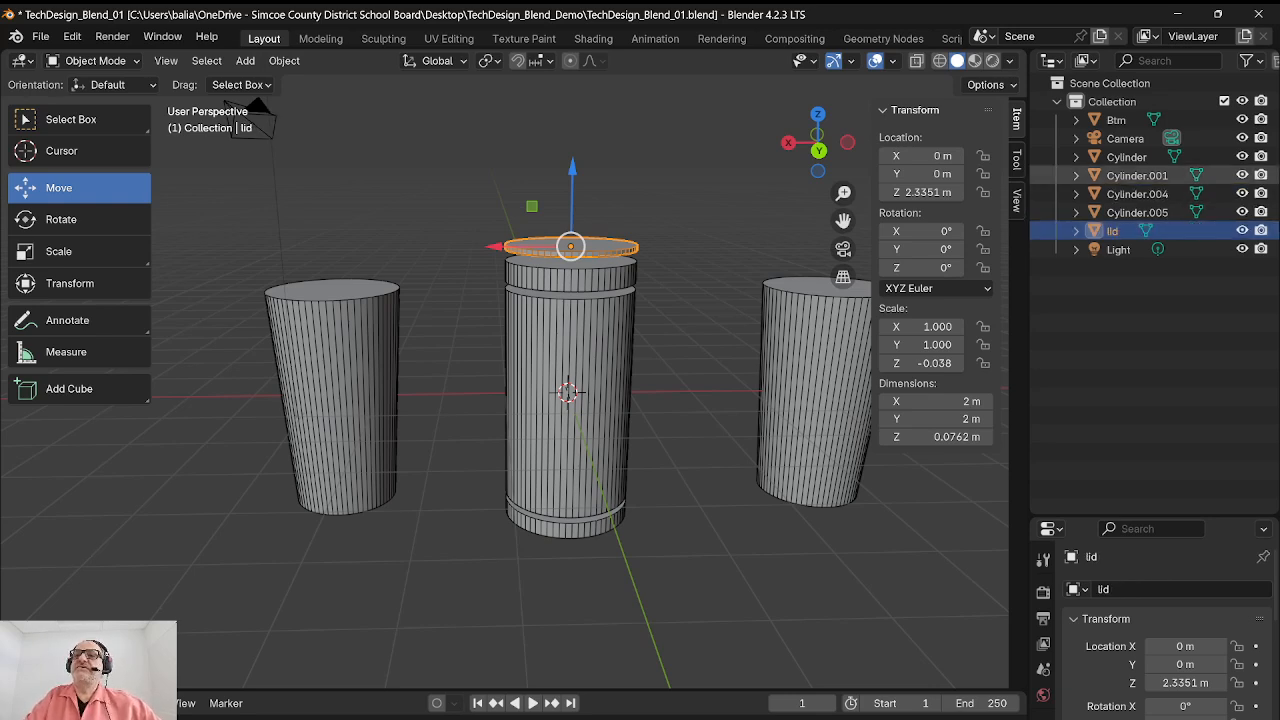
Step: Rename the container's main cylinder as mid
{"action": "left_click", "coordinate": [570, 400]}
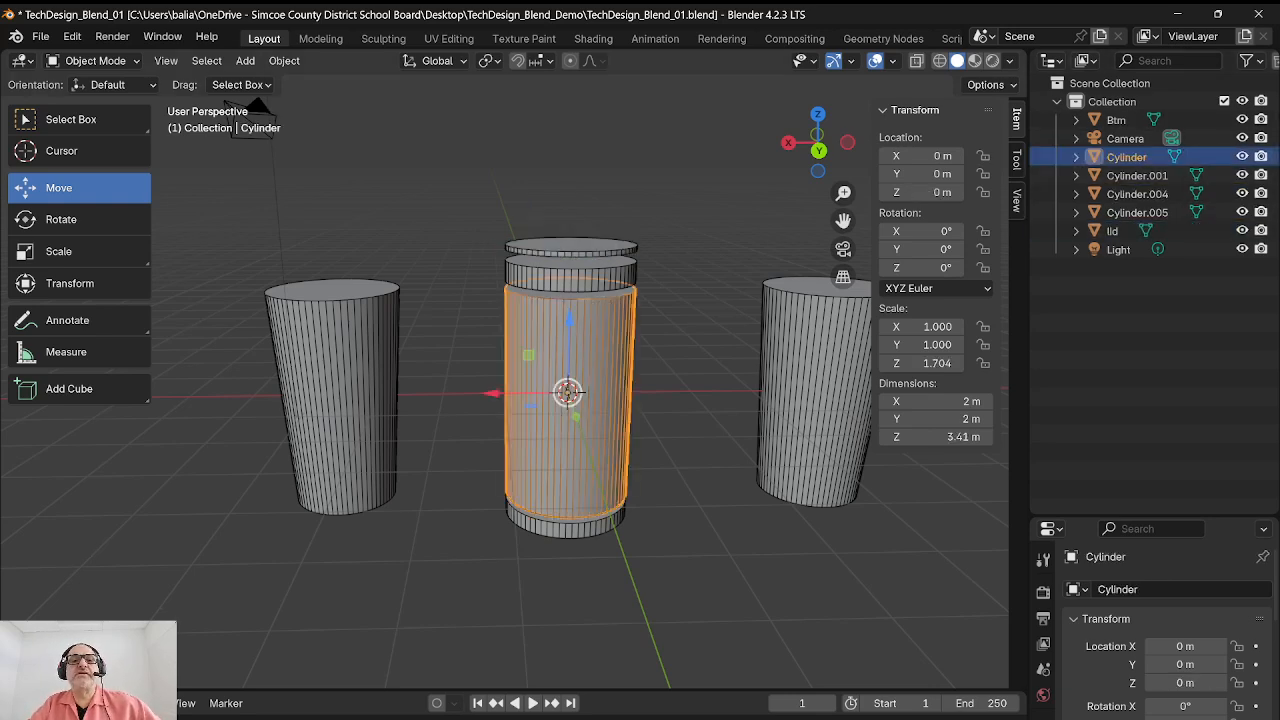
{"action": "double_click", "coordinate": [1127, 156]}
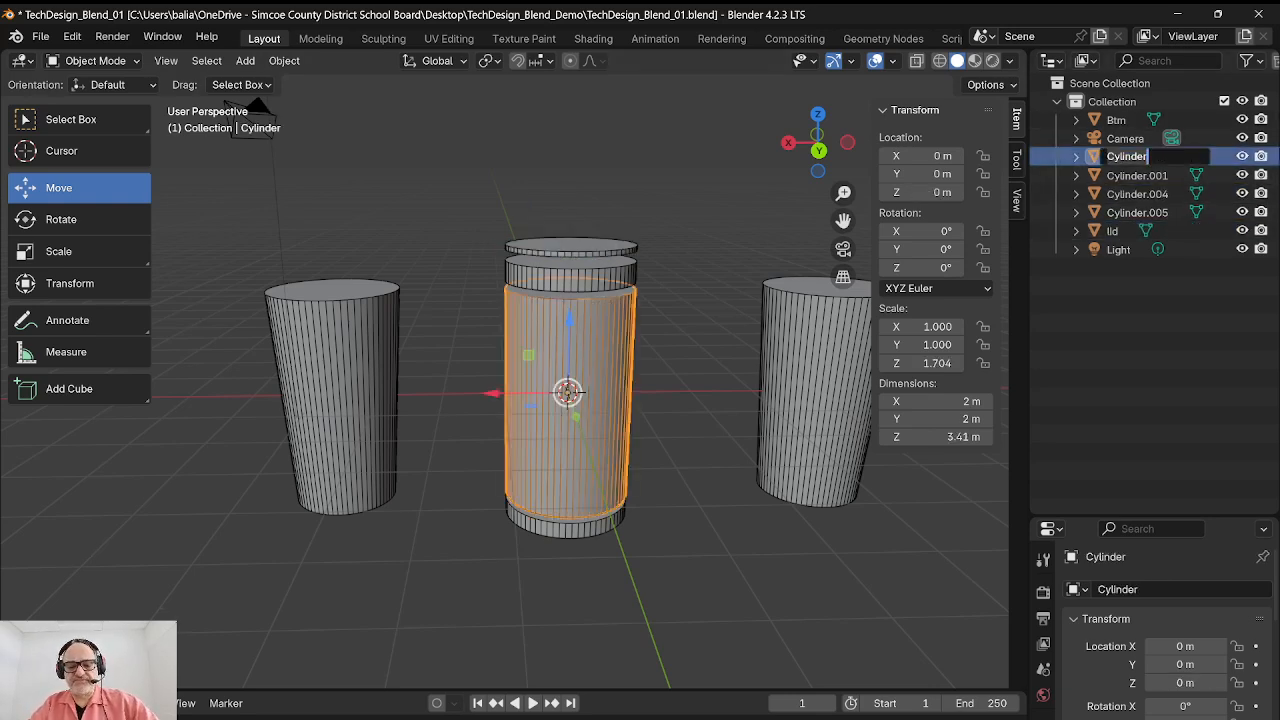
{"action": "type", "text": "mid"}
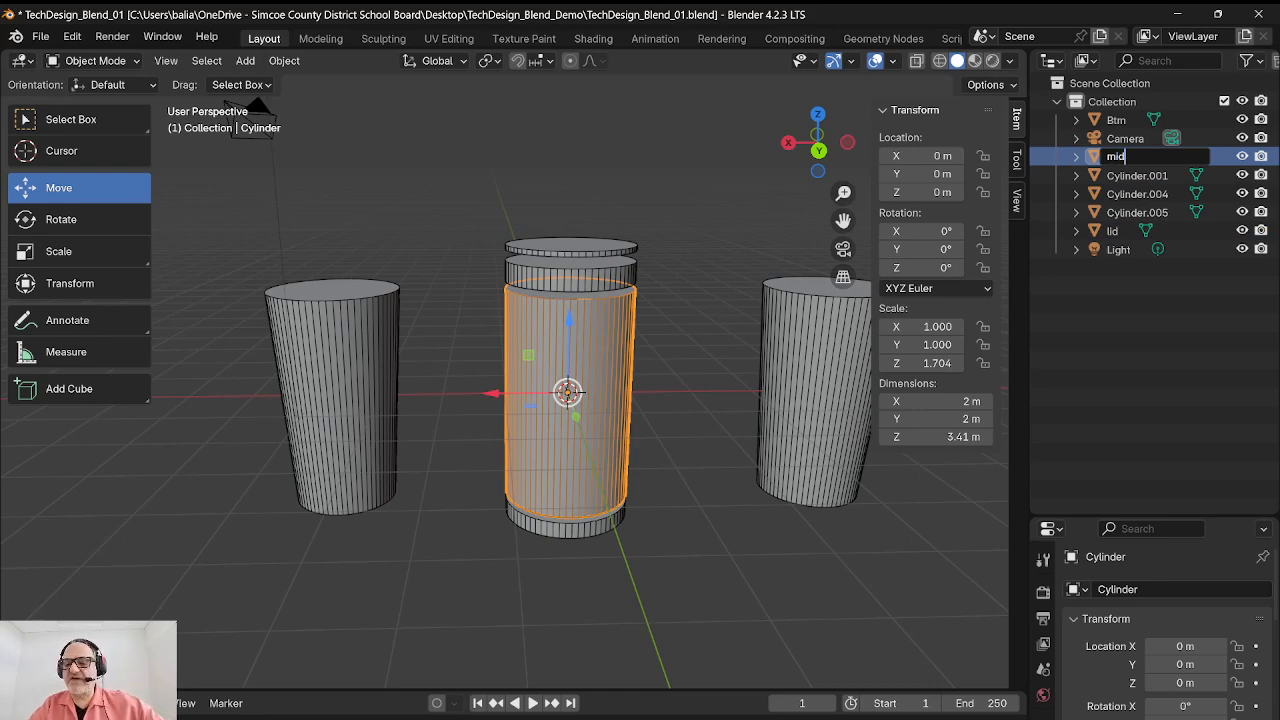
{"action": "key", "text": "Return"}
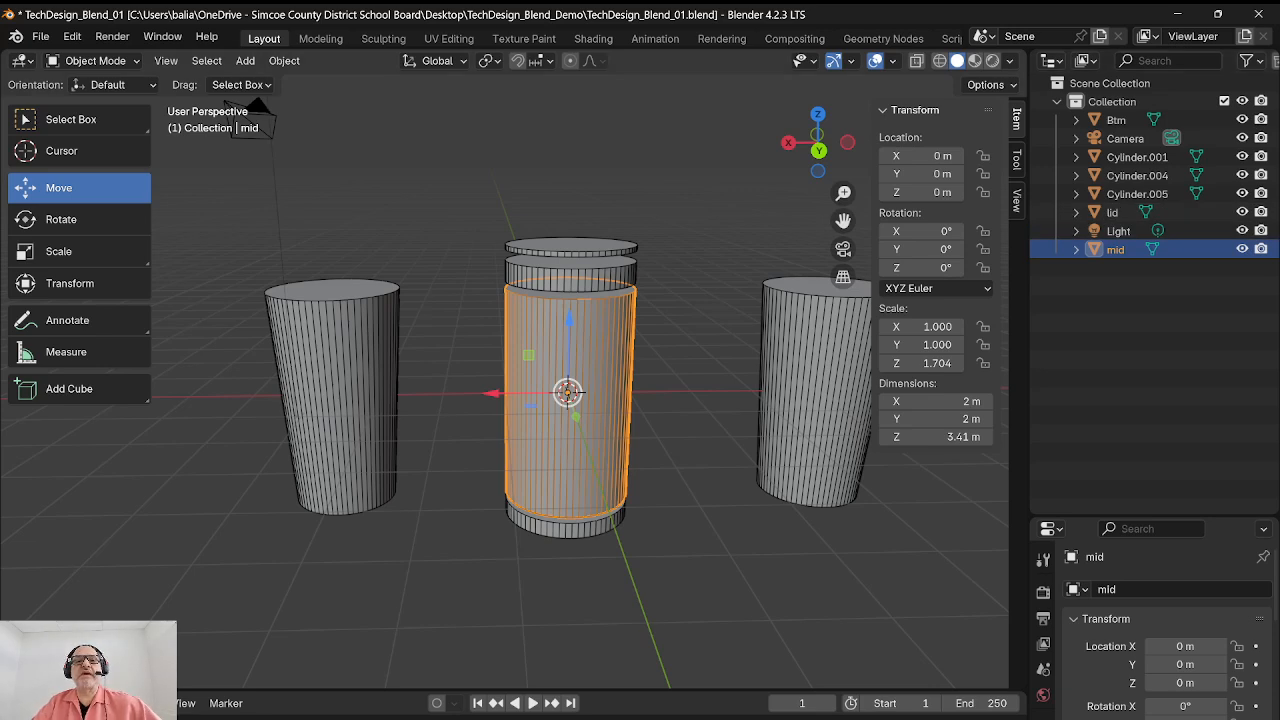
Step: Rename the band between the container's lid and main body as top
{"action": "left_click", "coordinate": [570, 270]}
{"action": "double_click", "coordinate": [1137, 156]}
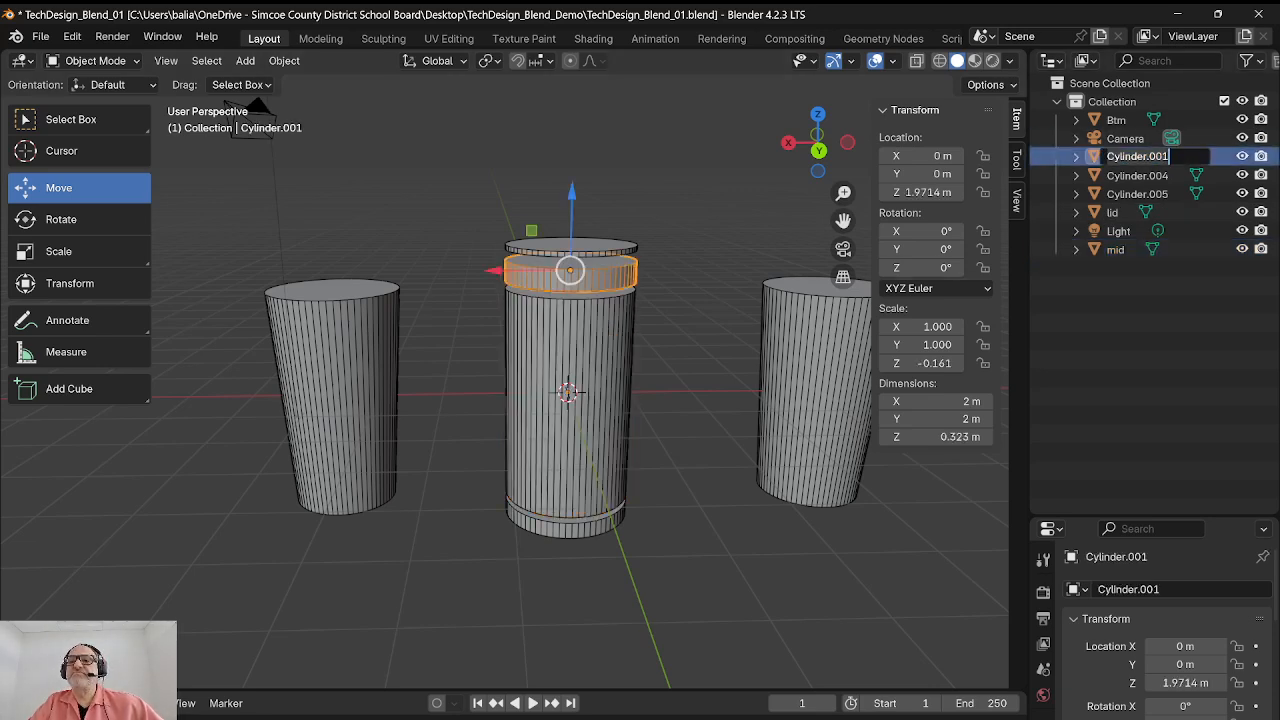
{"action": "type", "text": "top"}
{"action": "key", "text": "Return"}
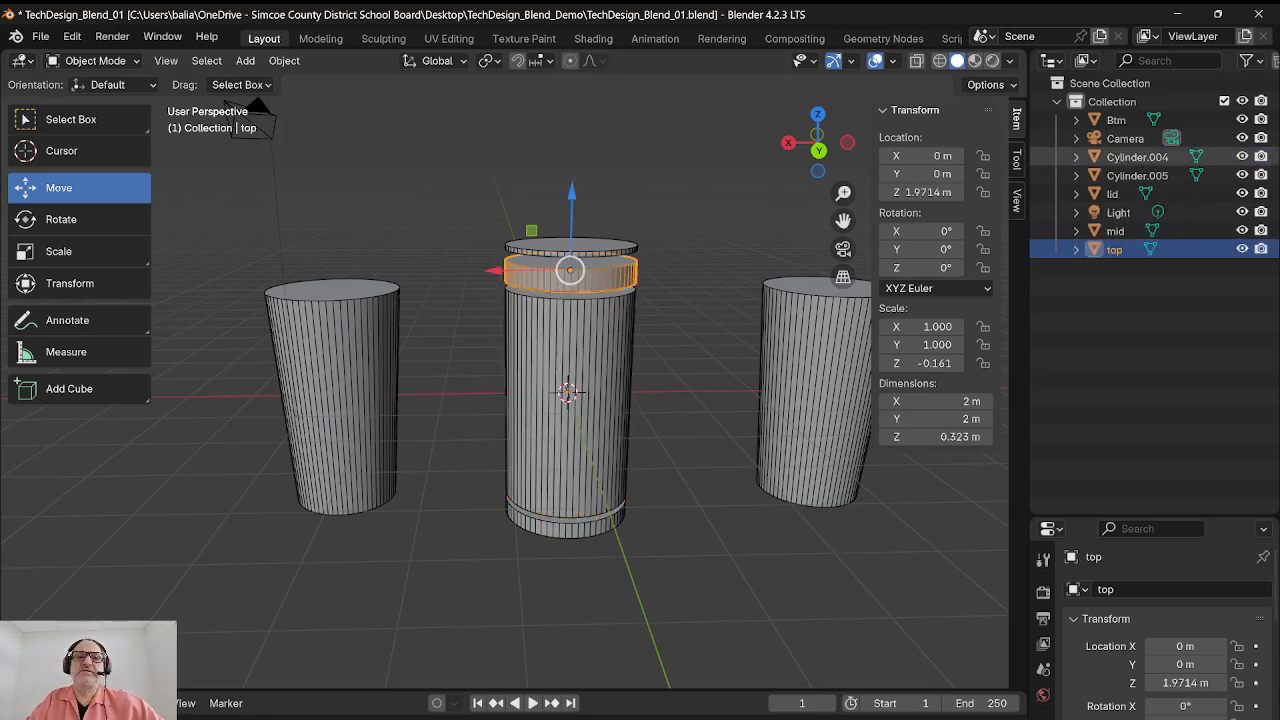
Step: Inset the top face of the Cylinder.005 cup by about 0.08 m to form a narrow rim
{"action": "left_click", "coordinate": [340, 394]}
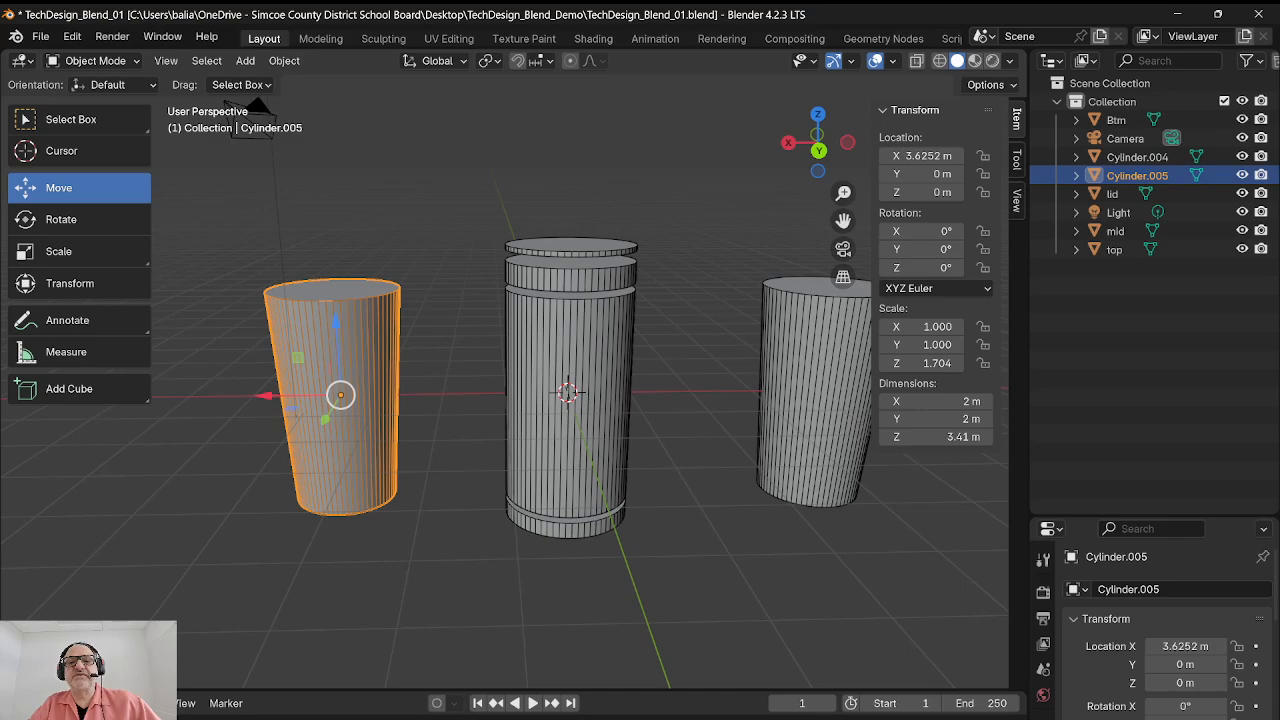
{"action": "middle_click_drag", "start_coordinate": [258, 108], "coordinate": [330, 118]}
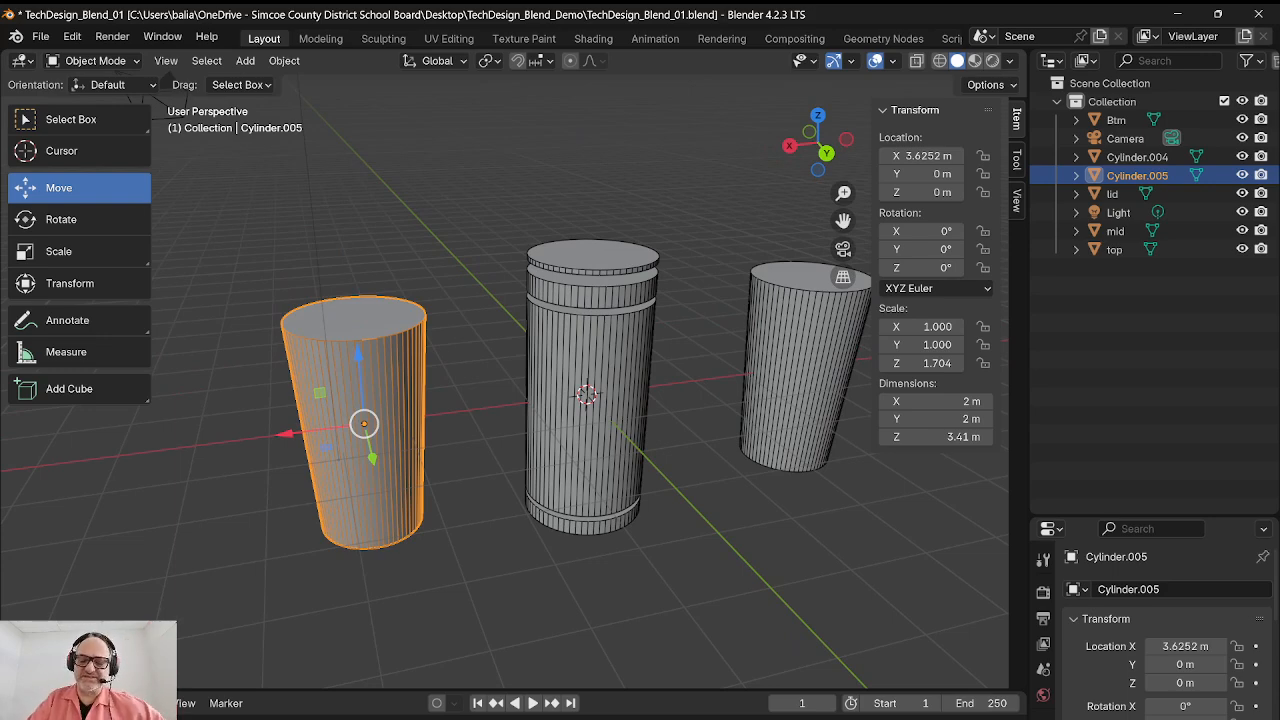
{"action": "middle_click_drag", "start_coordinate": [520, 400], "coordinate": [577, 405], "text": "shift"}
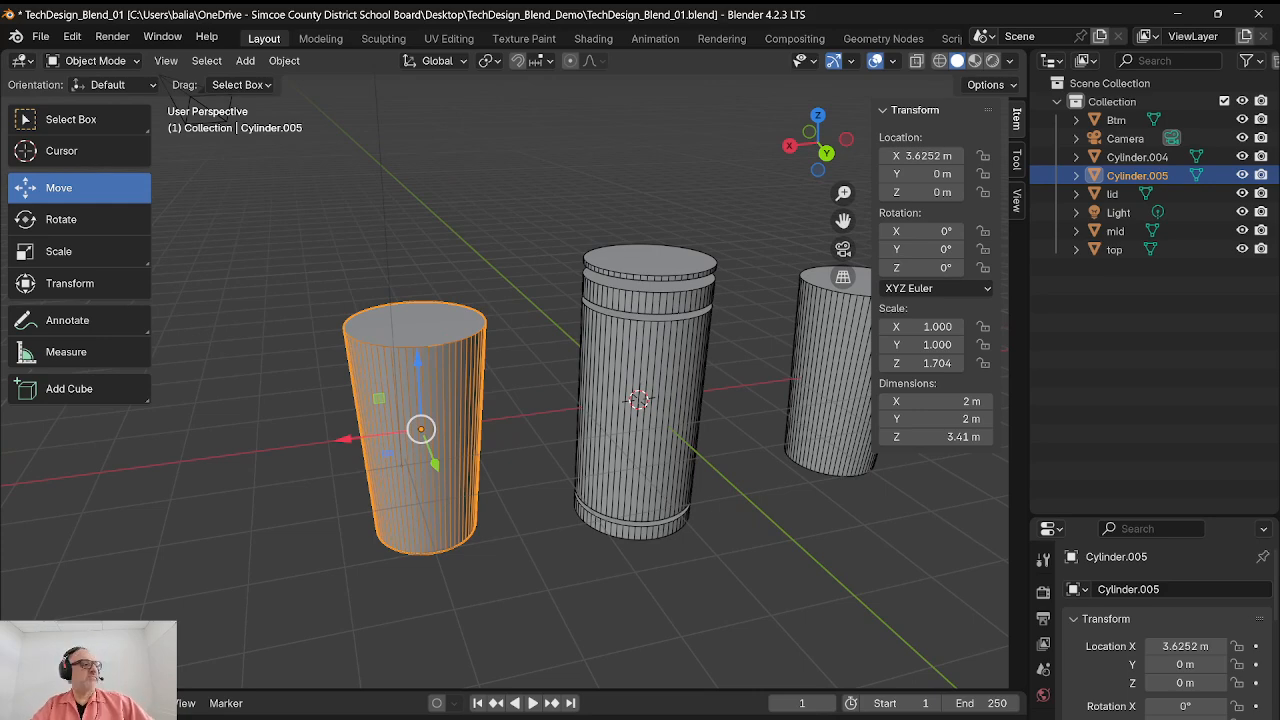
{"action": "key", "text": "Tab"}
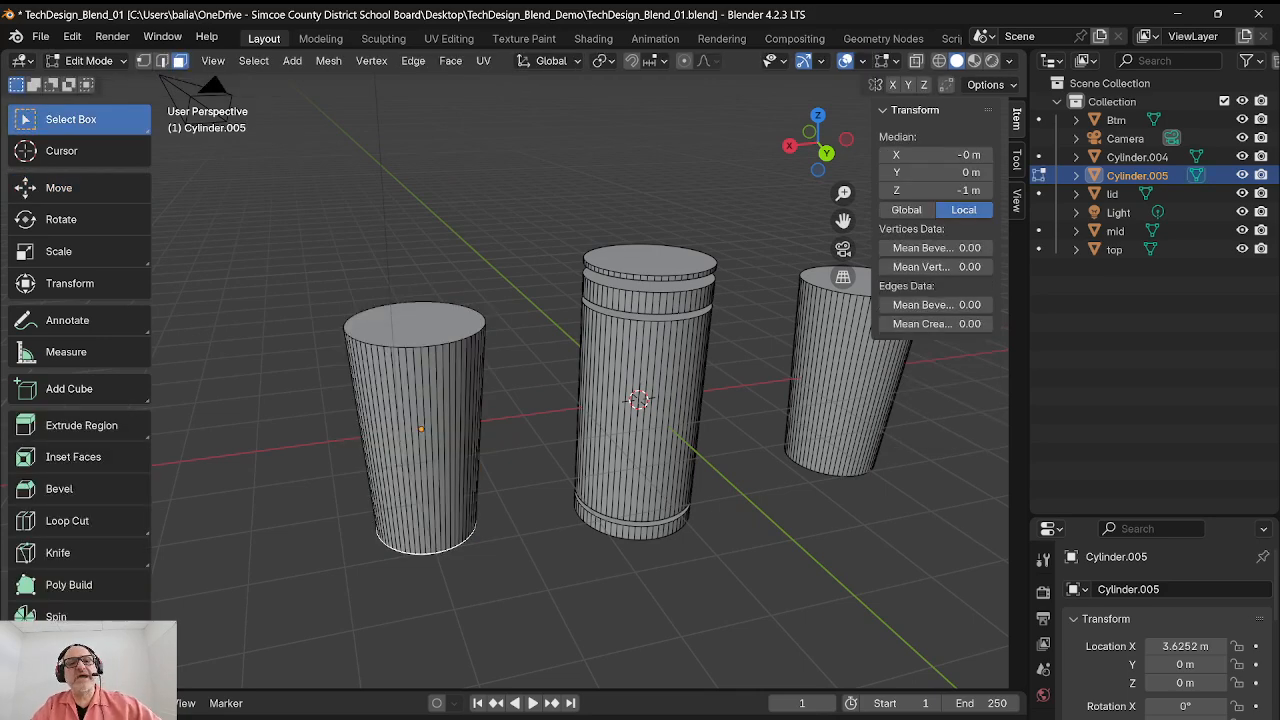
{"action": "left_click", "coordinate": [415, 325]}
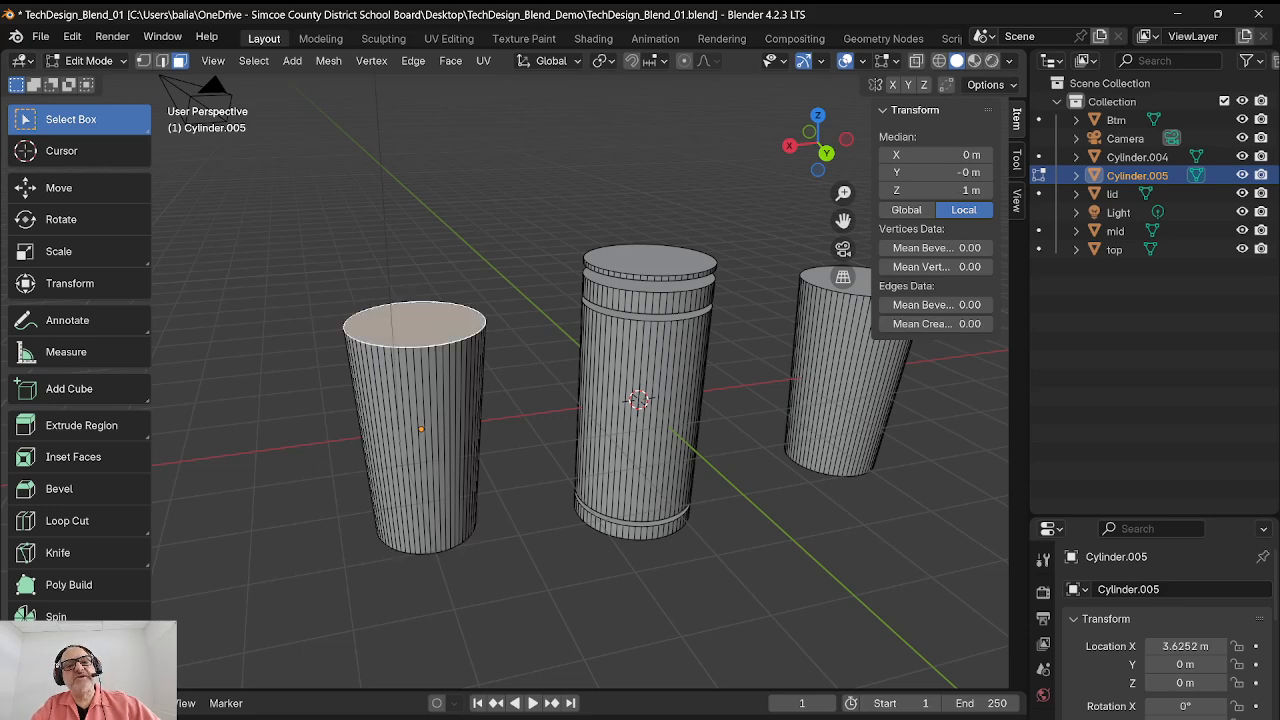
{"action": "middle_click_drag", "start_coordinate": [420, 335], "coordinate": [437, 354]}
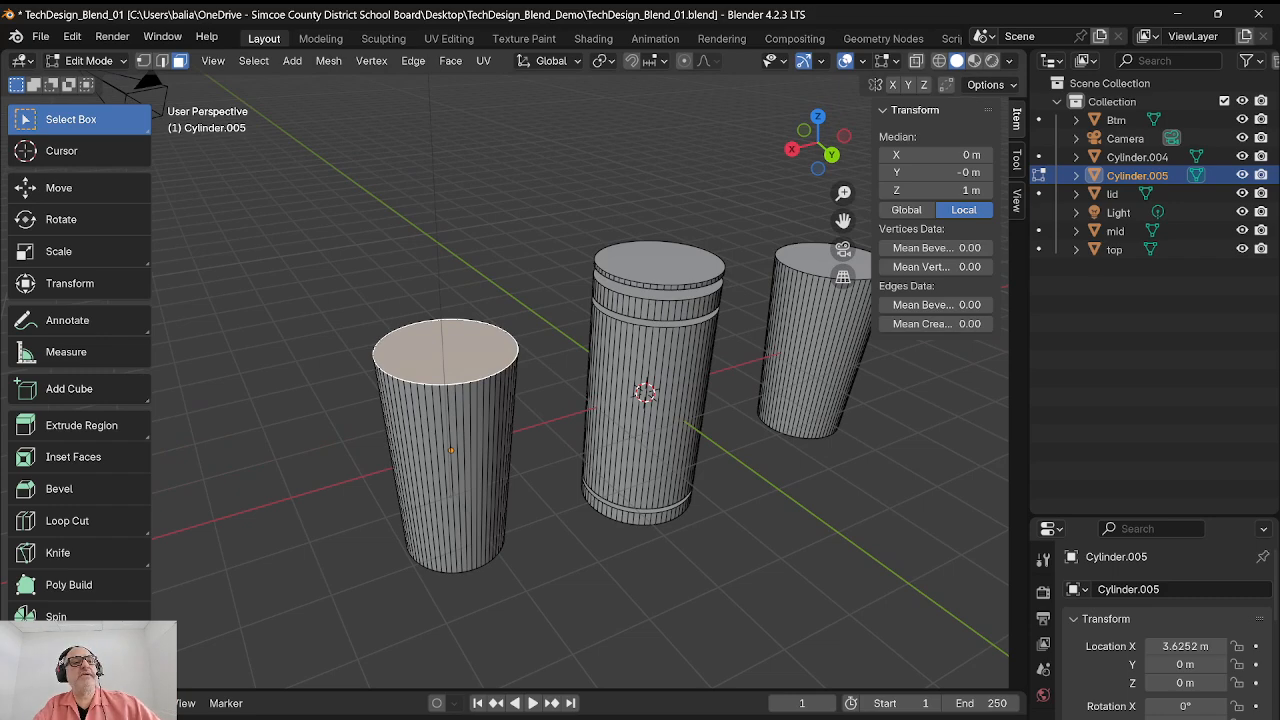
{"action": "left_click", "coordinate": [70, 187]}
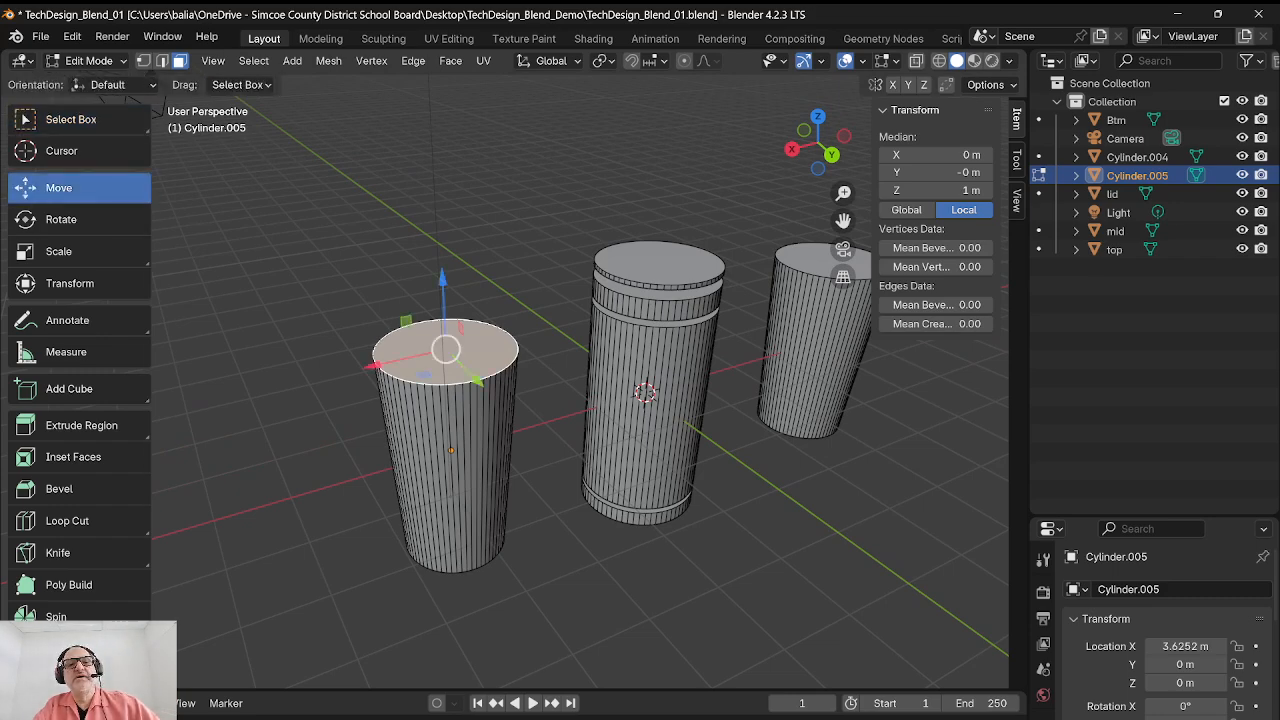
{"action": "key", "text": "i"}
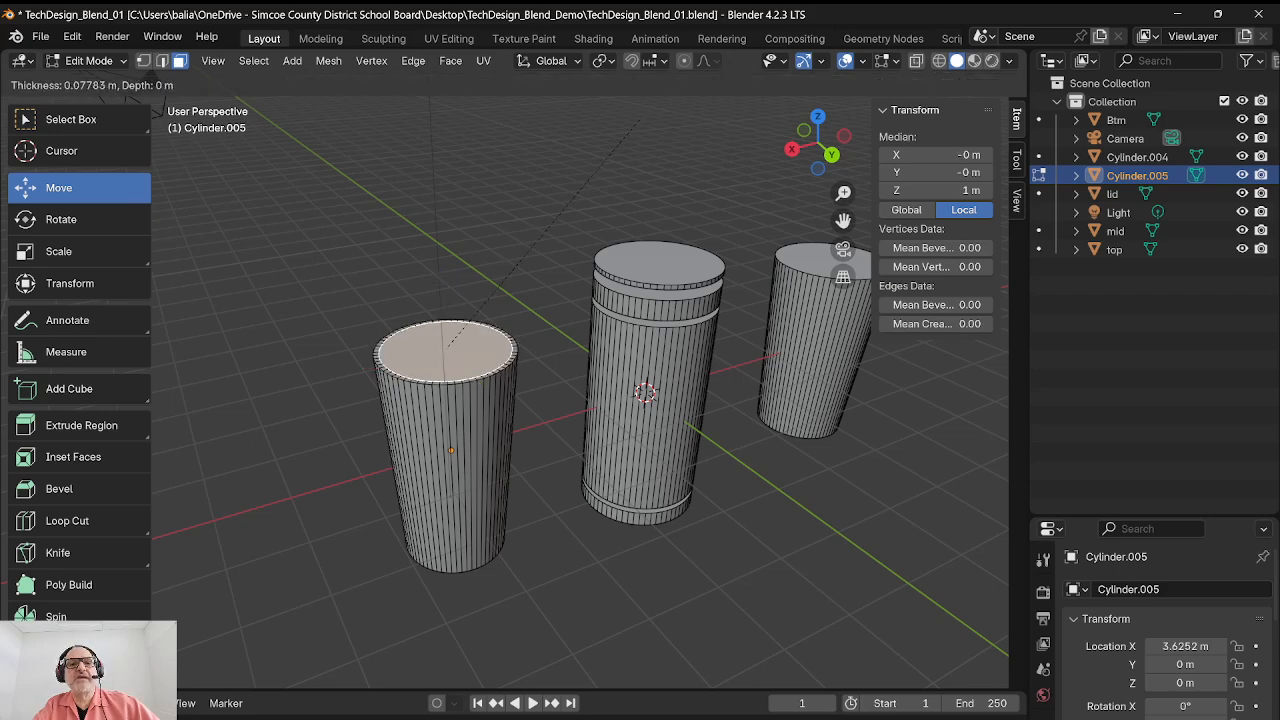
{"action": "key", "text": "Return"}
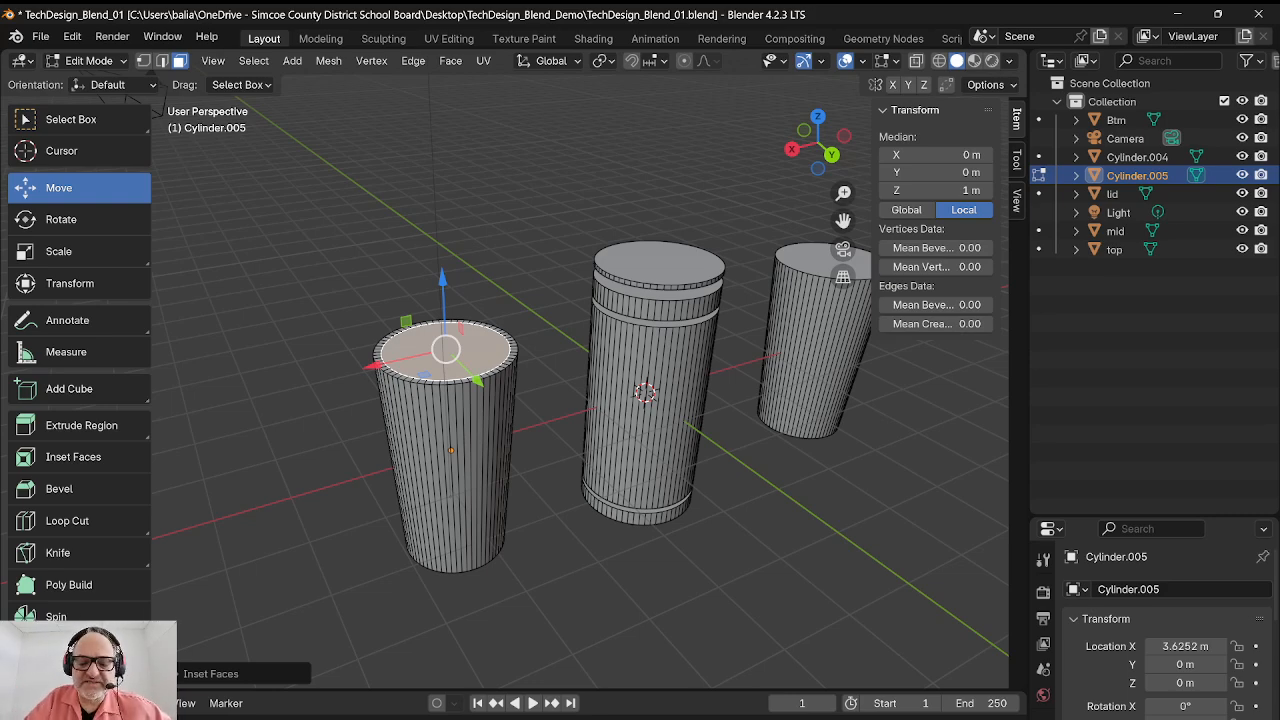
Step: Inset the cup's top face four more times towards its centre, leaving a small central disc, and return to Object Mode
{"action": "key", "text": "i"}
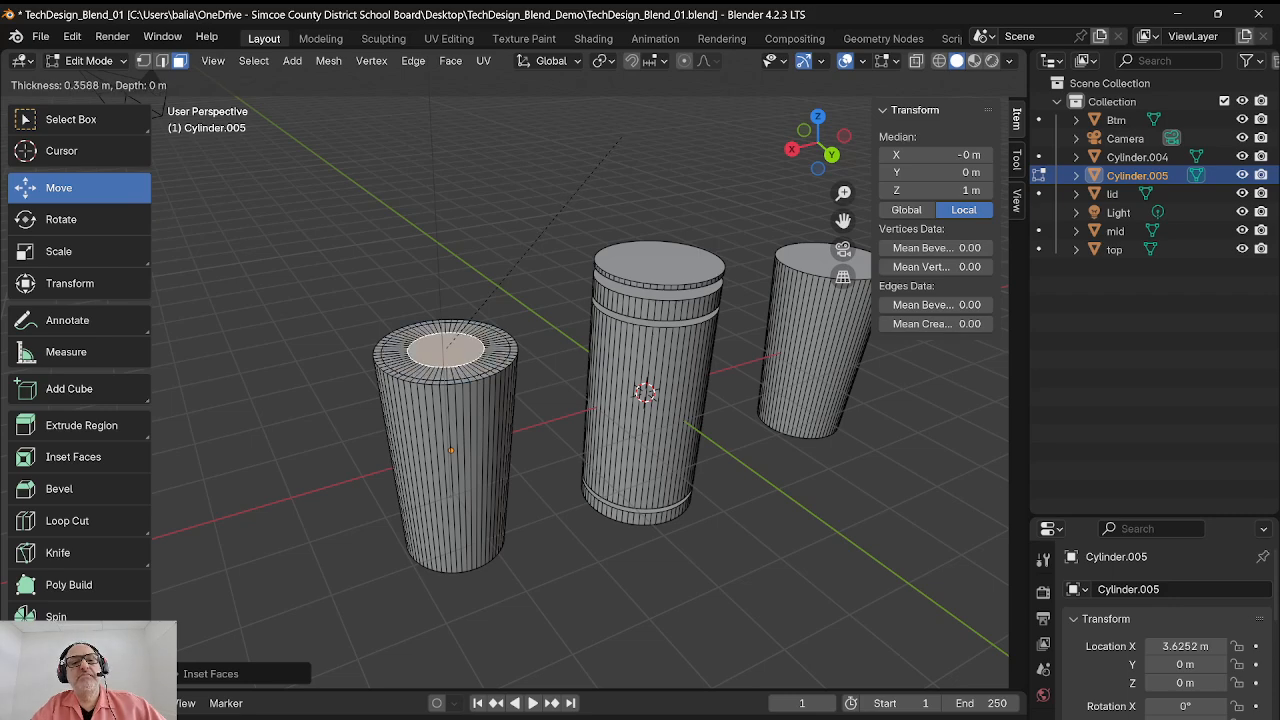
{"action": "key", "text": "Return"}
{"action": "key", "text": "i"}
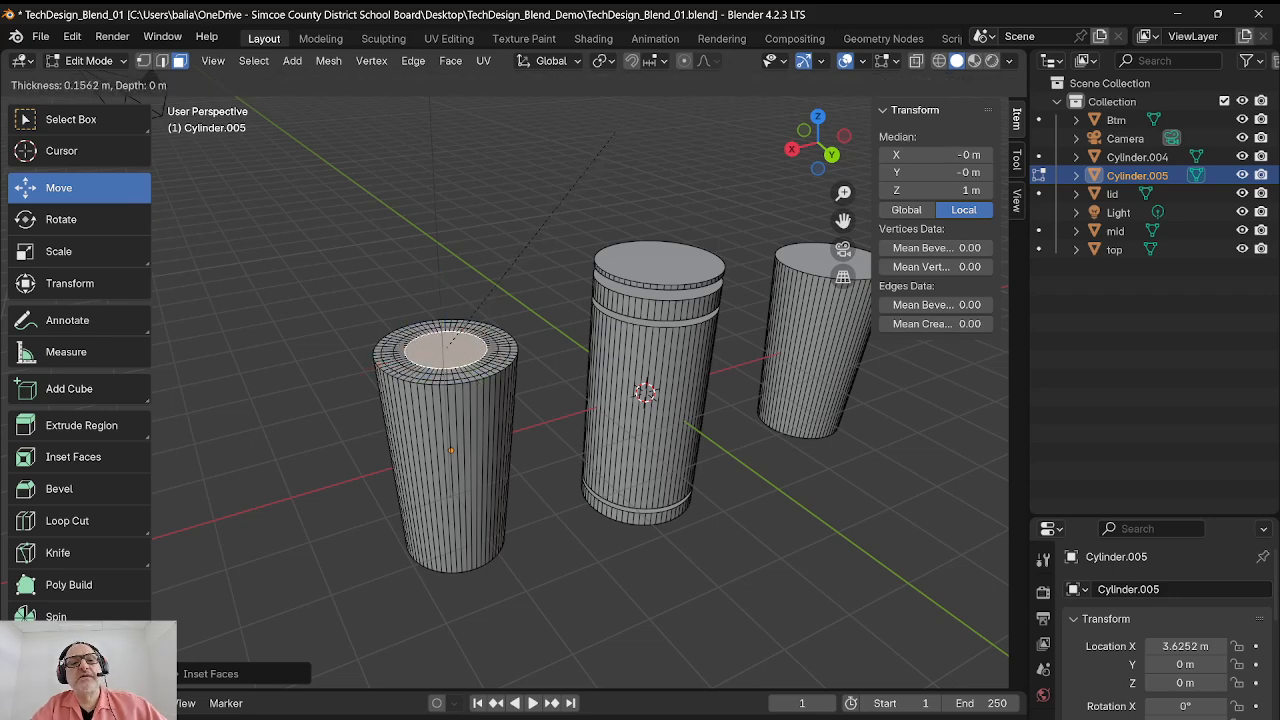
{"action": "key", "text": "Return"}
{"action": "key", "text": "i"}
{"action": "key", "text": "Return"}
{"action": "key", "text": "i"}
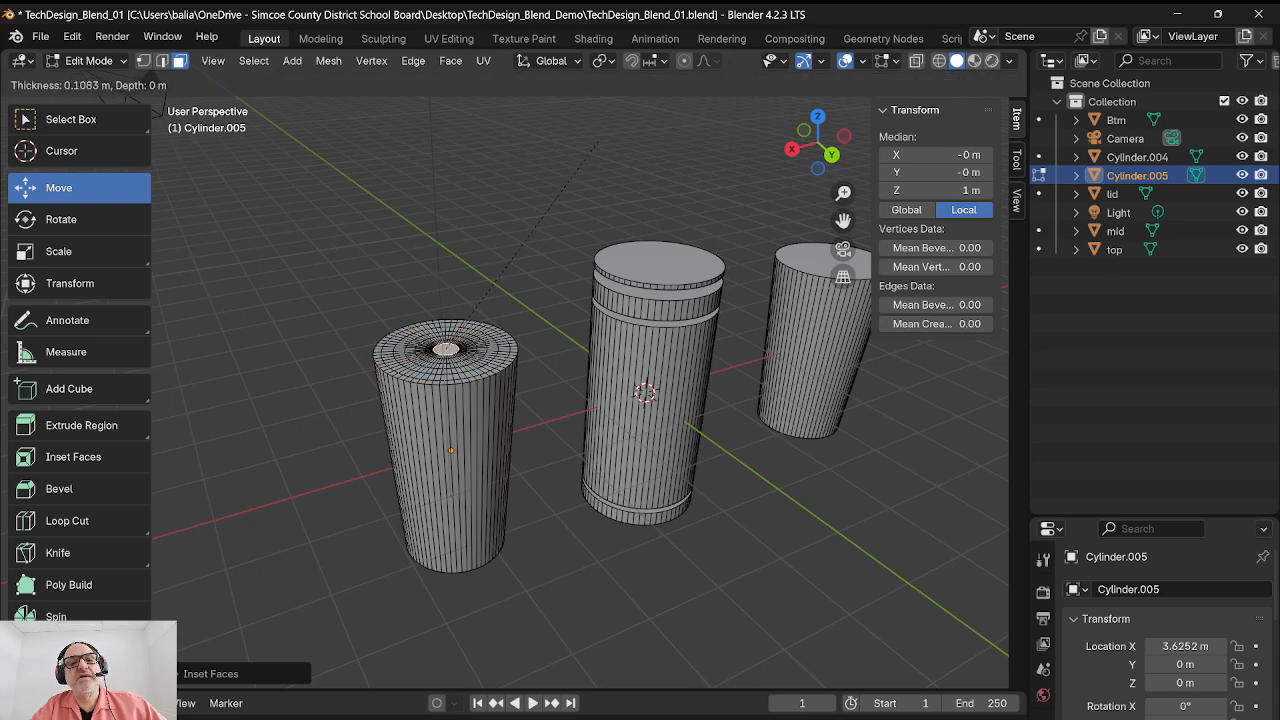
{"action": "key", "text": "Return"}
{"action": "scroll", "coordinate": [580, 390], "scroll_direction": "down", "scroll_amount": 4}
{"action": "scroll", "coordinate": [580, 390], "scroll_direction": "up", "scroll_amount": 6}
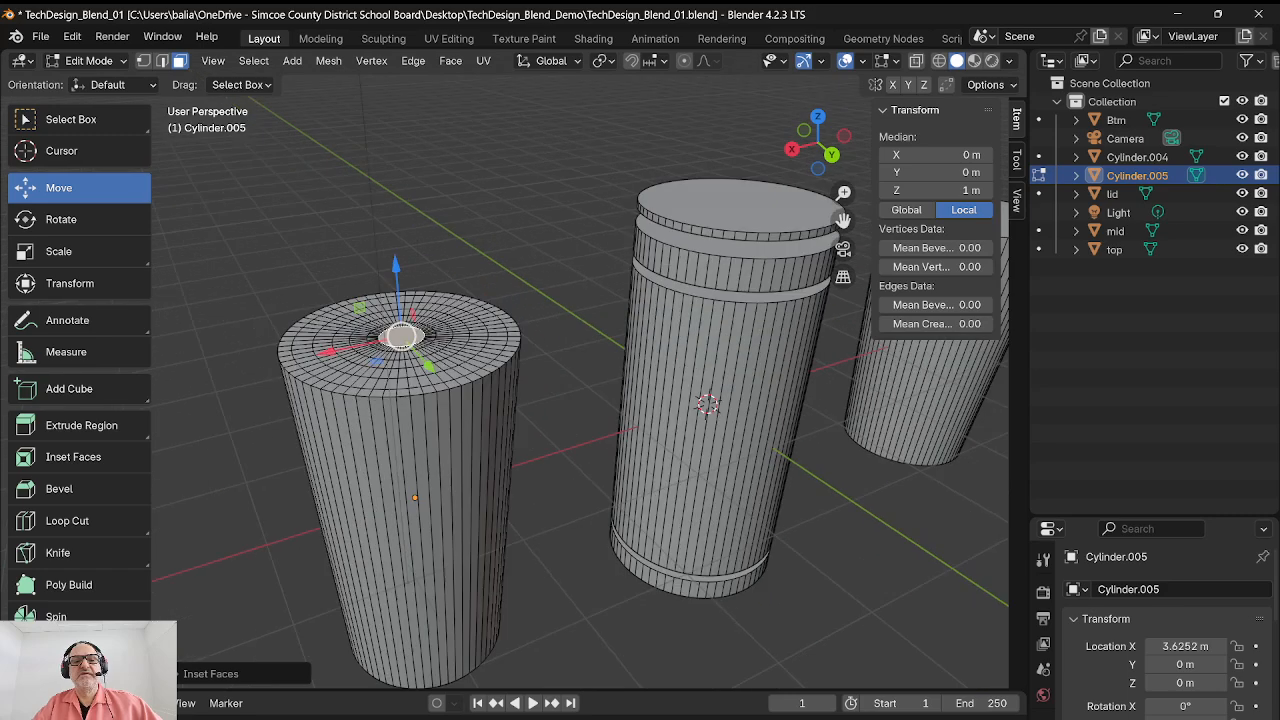
{"action": "key", "text": "Tab"}
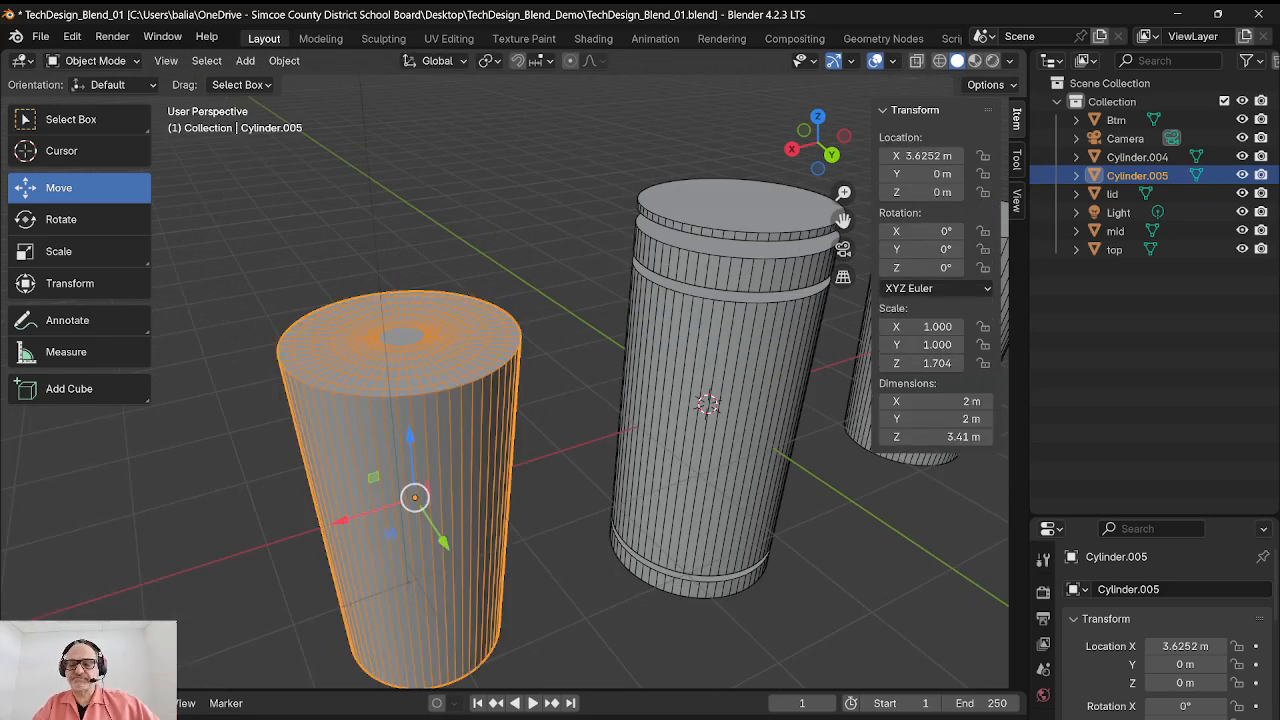
Step: Inset the bottom face of the Cylinder.005 cup once to form a narrow outer ring
{"action": "scroll", "coordinate": [580, 390], "scroll_direction": "down", "scroll_amount": 3}
{"action": "middle_click_drag", "start_coordinate": [580, 400], "coordinate": [530, 245]}
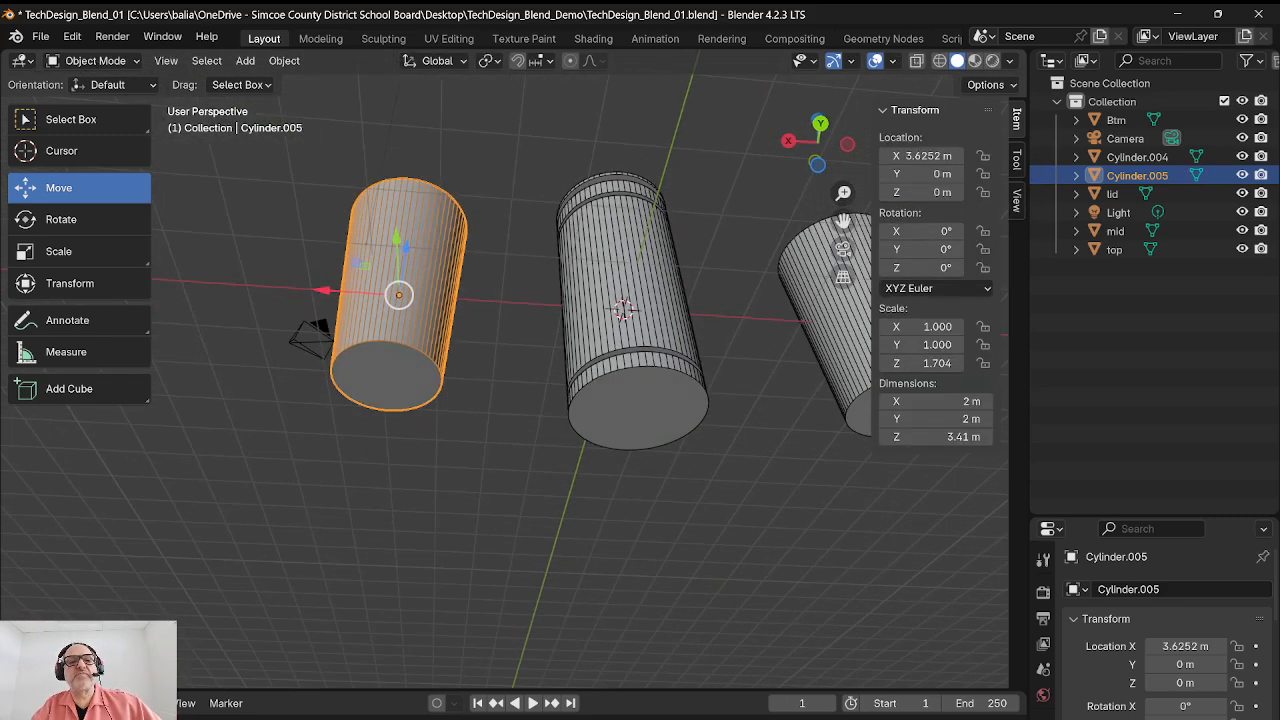
{"action": "key", "text": "Tab"}
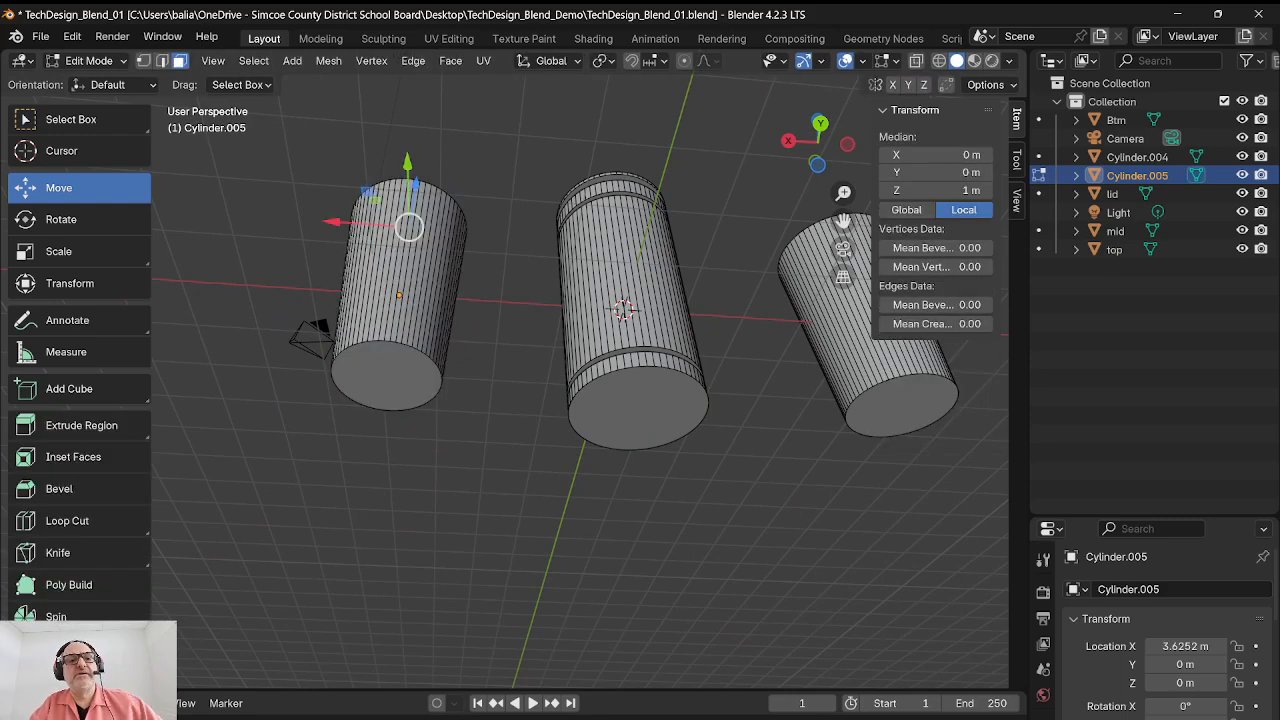
{"action": "left_click", "coordinate": [144, 61]}
{"action": "left_click", "coordinate": [162, 61]}
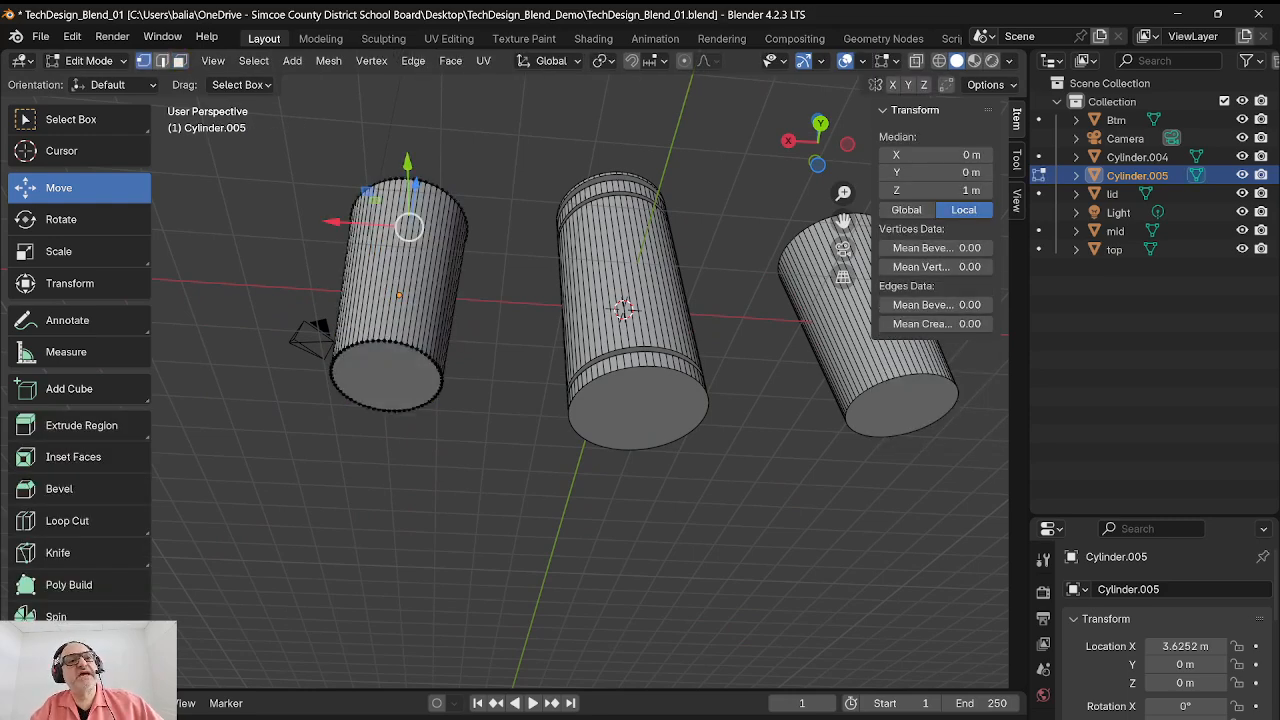
{"action": "left_click", "coordinate": [180, 61]}
{"action": "left_click", "coordinate": [387, 378]}
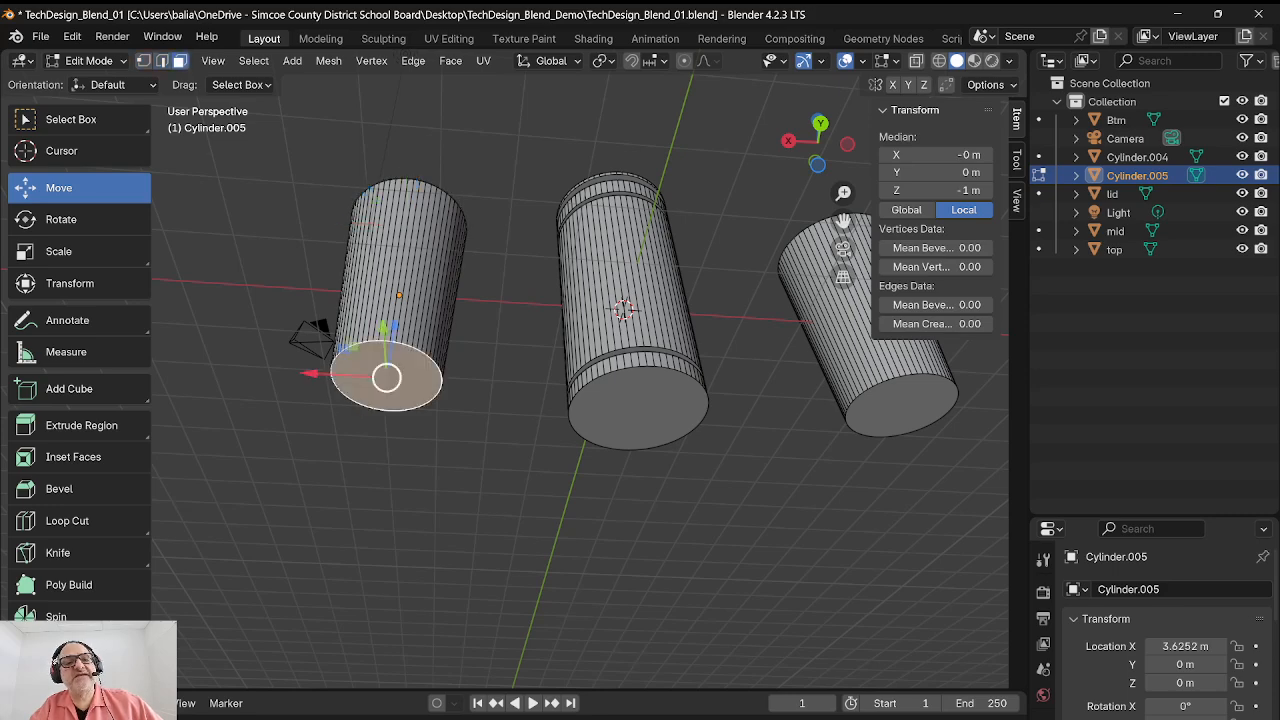
{"action": "middle_click_drag", "start_coordinate": [387, 378], "coordinate": [645, 407], "text": "shift"}
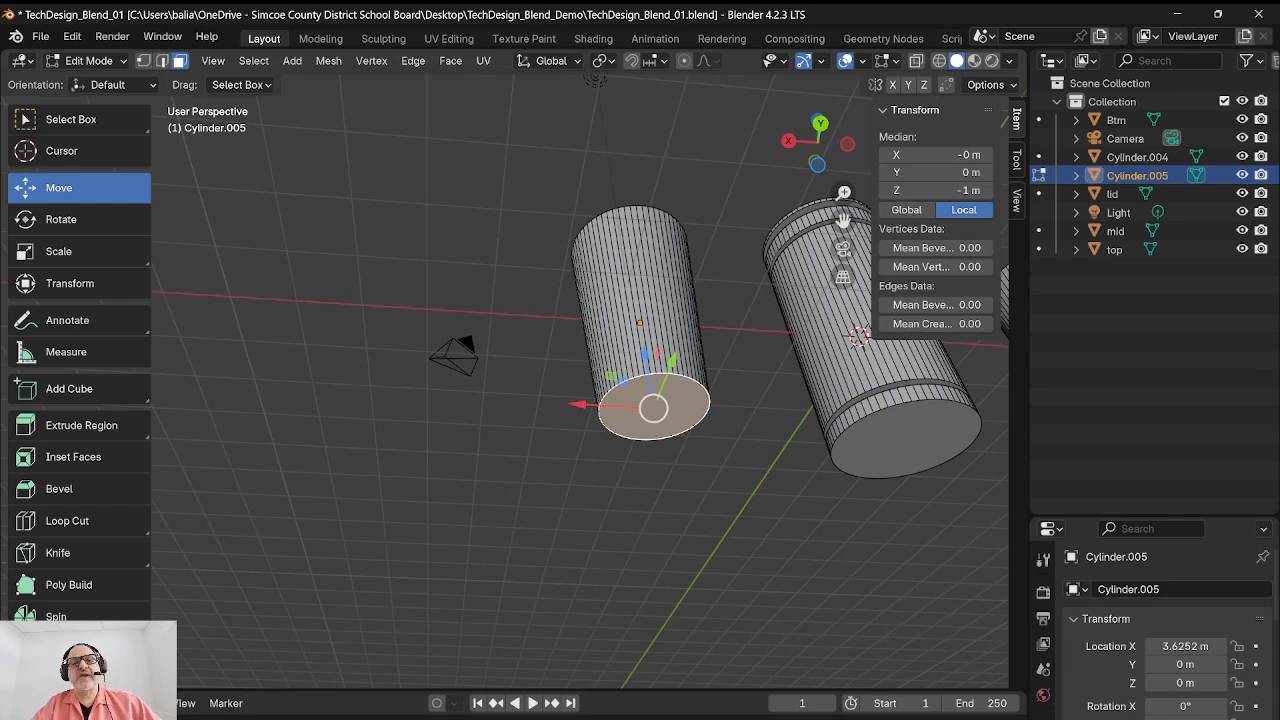
{"action": "key", "text": "i"}
{"action": "left_click", "coordinate": [650, 410]}
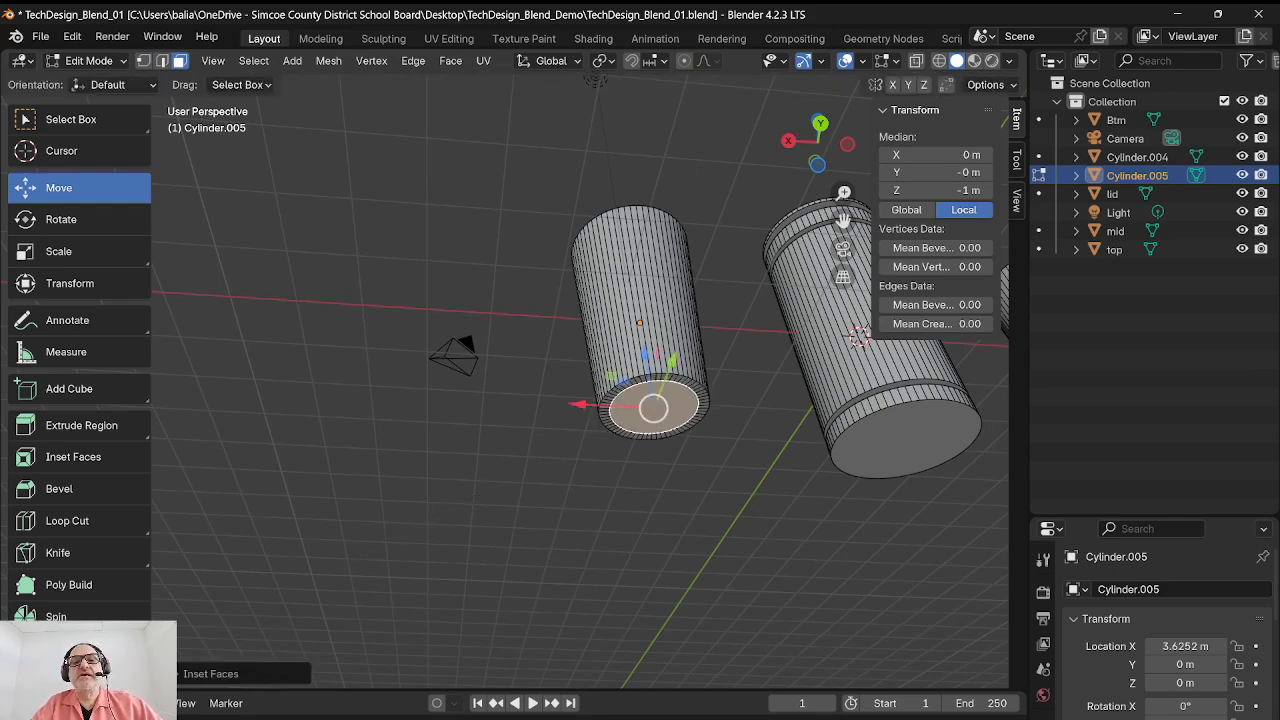
Step: Inset the cup's bottom face three more times into concentric rings around a small central disc, and leave Edit Mode
{"action": "key", "text": "i"}
{"action": "left_click", "coordinate": [323, 483]}
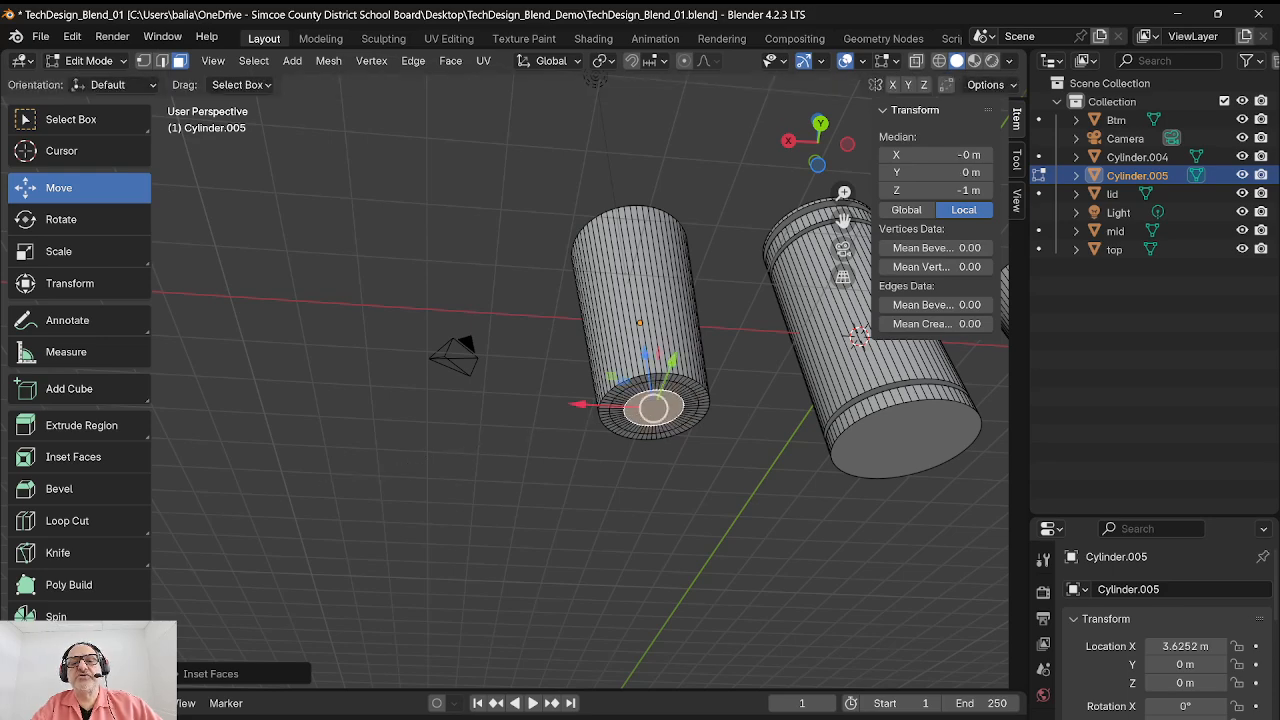
{"action": "key", "text": "i"}
{"action": "left_click", "coordinate": [336, 480]}
{"action": "key", "text": "i"}
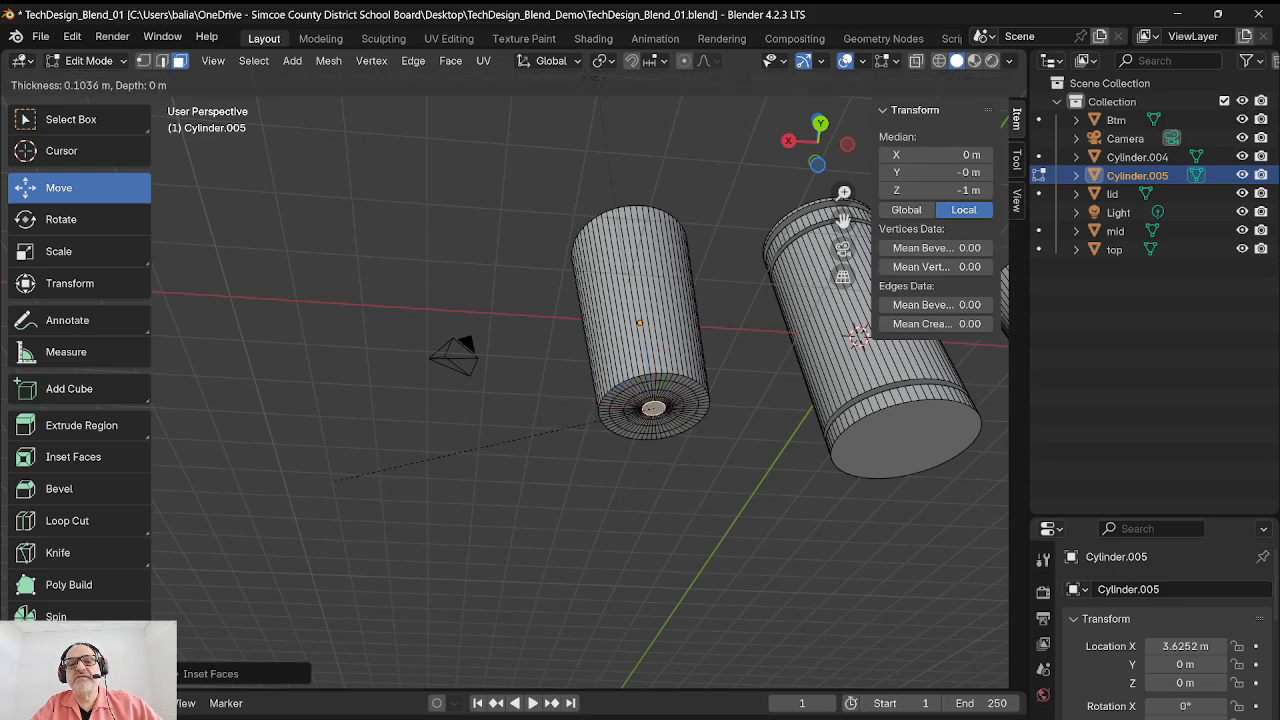
{"action": "left_click", "coordinate": [345, 477]}
{"action": "middle_click_drag", "start_coordinate": [345, 477], "coordinate": [350, 605]}
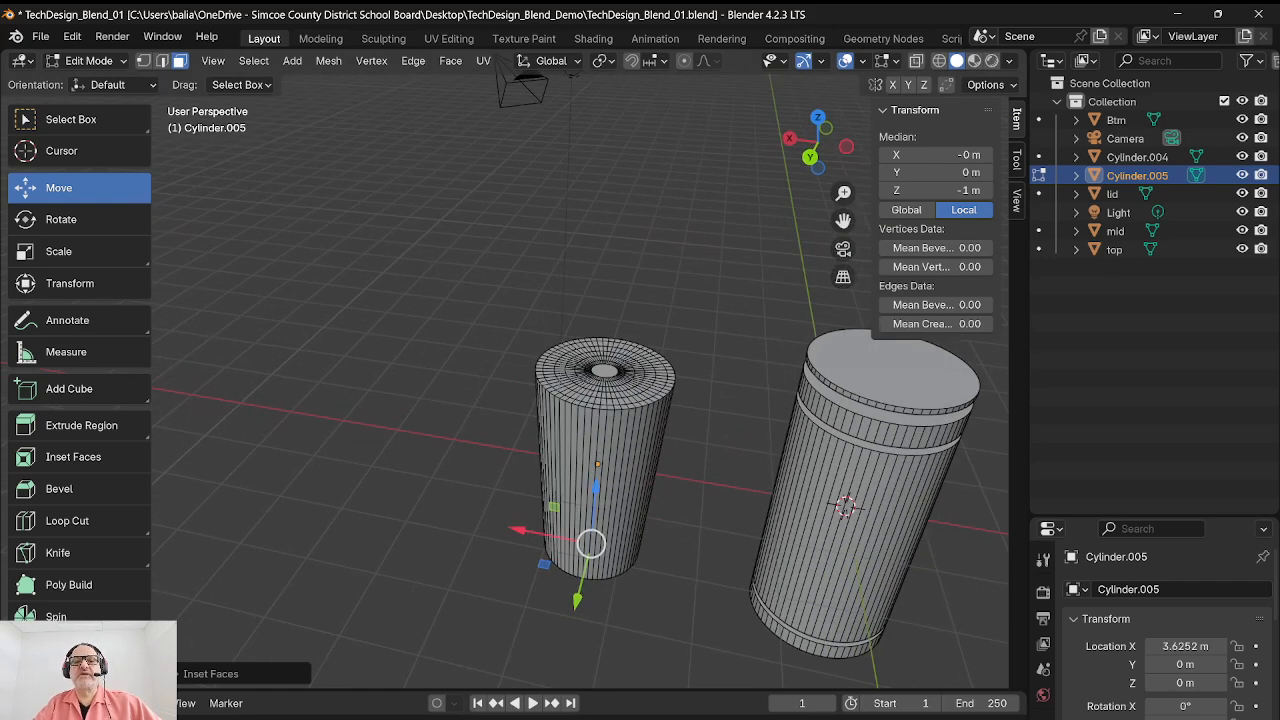
{"action": "left_click", "coordinate": [350, 600]}
{"action": "key", "text": "Tab"}
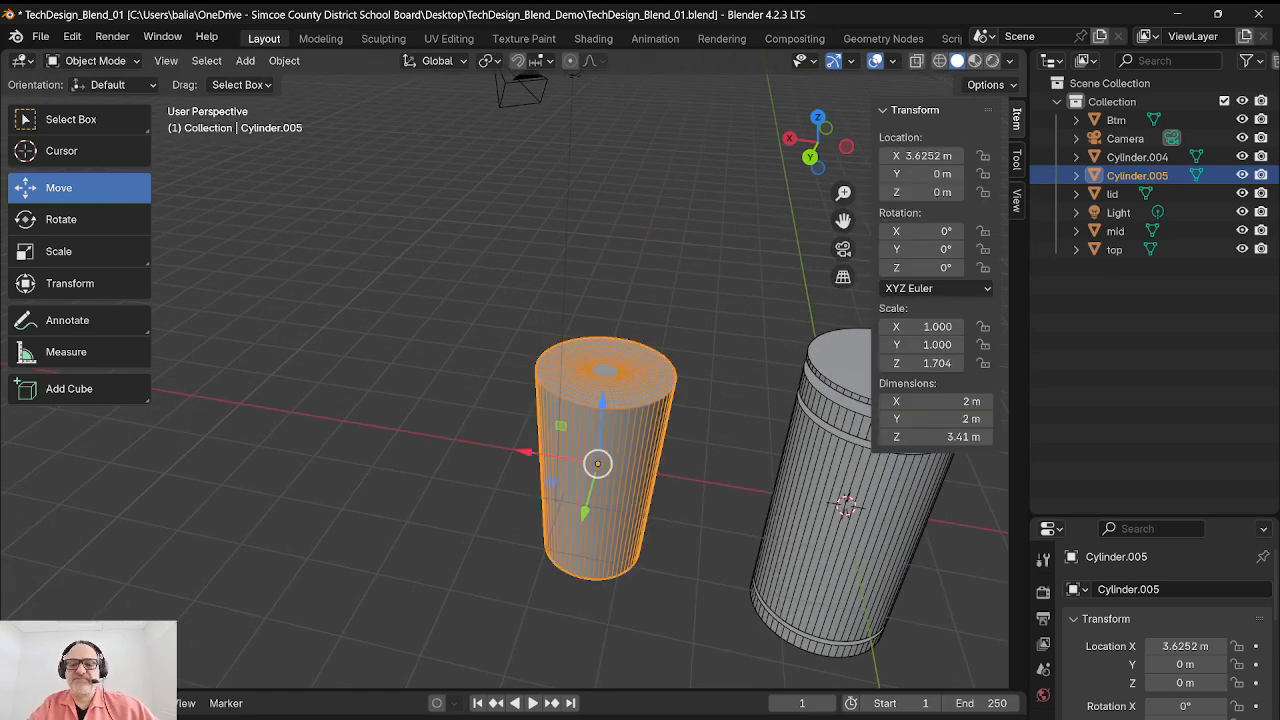
Step: Duplicate the container's top band and move the copy along X until it sits above the Cylinder.005 cup
{"action": "scroll", "coordinate": [350, 590], "scroll_direction": "down", "scroll_amount": 3}
{"action": "middle_click_drag", "start_coordinate": [350, 590], "coordinate": [360, 518]}
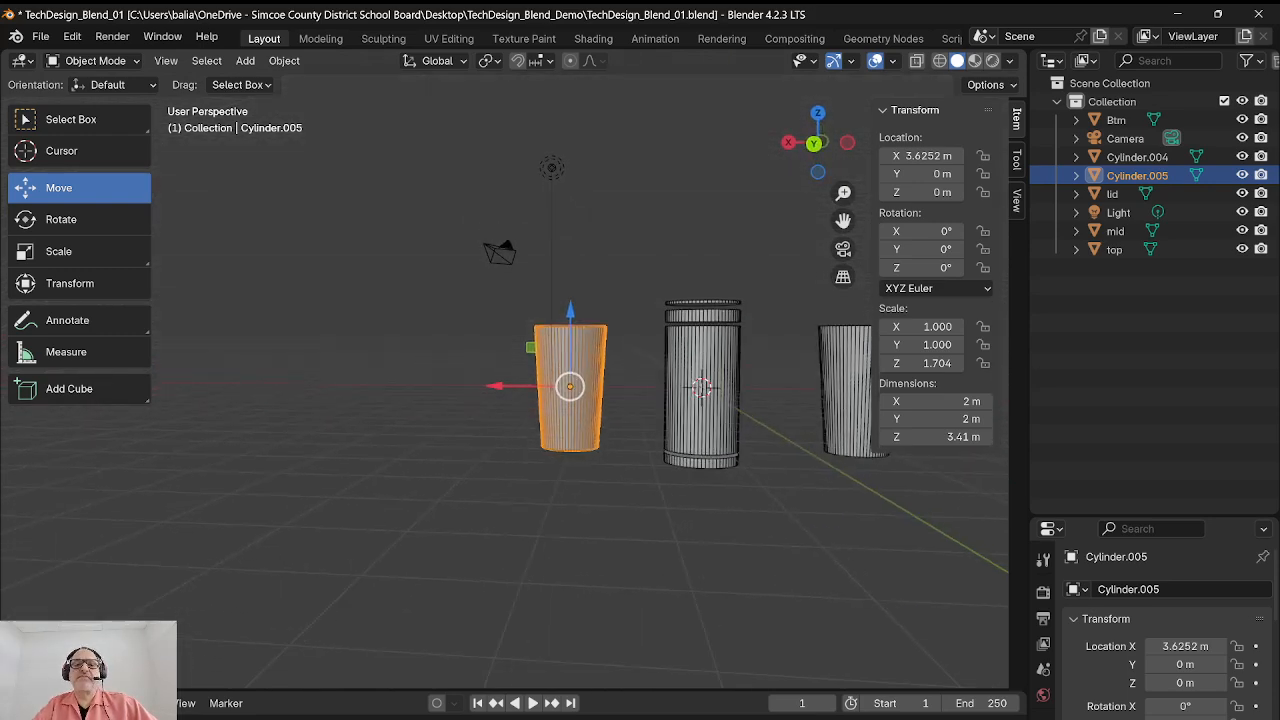
{"action": "left_click", "coordinate": [703, 313]}
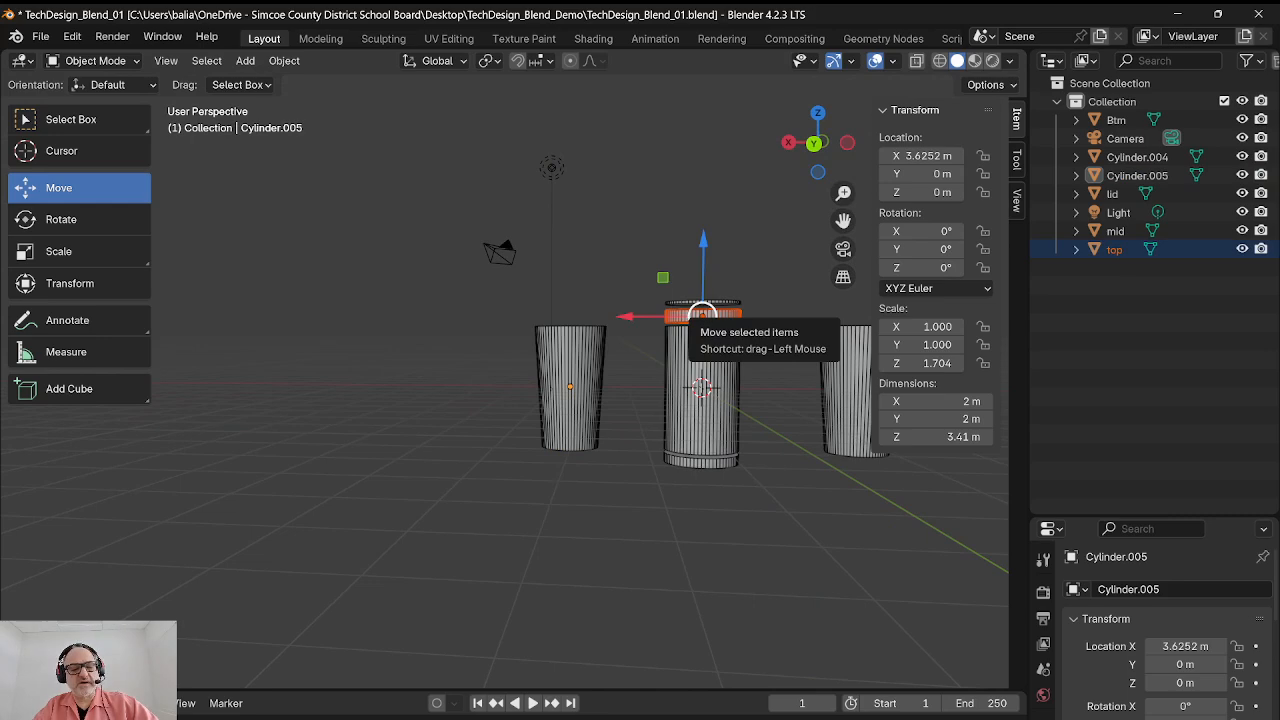
{"action": "key", "text": "shift+d"}
{"action": "key", "text": "x"}
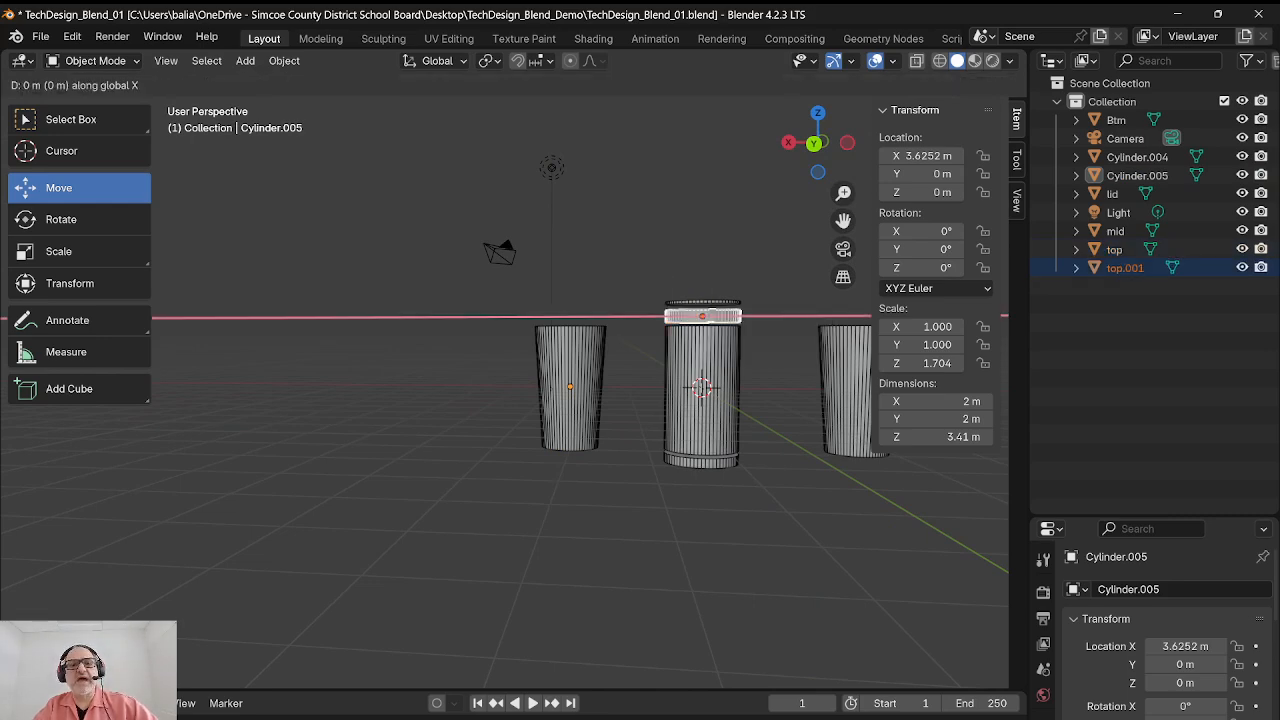
{"action": "key", "text": "Return"}
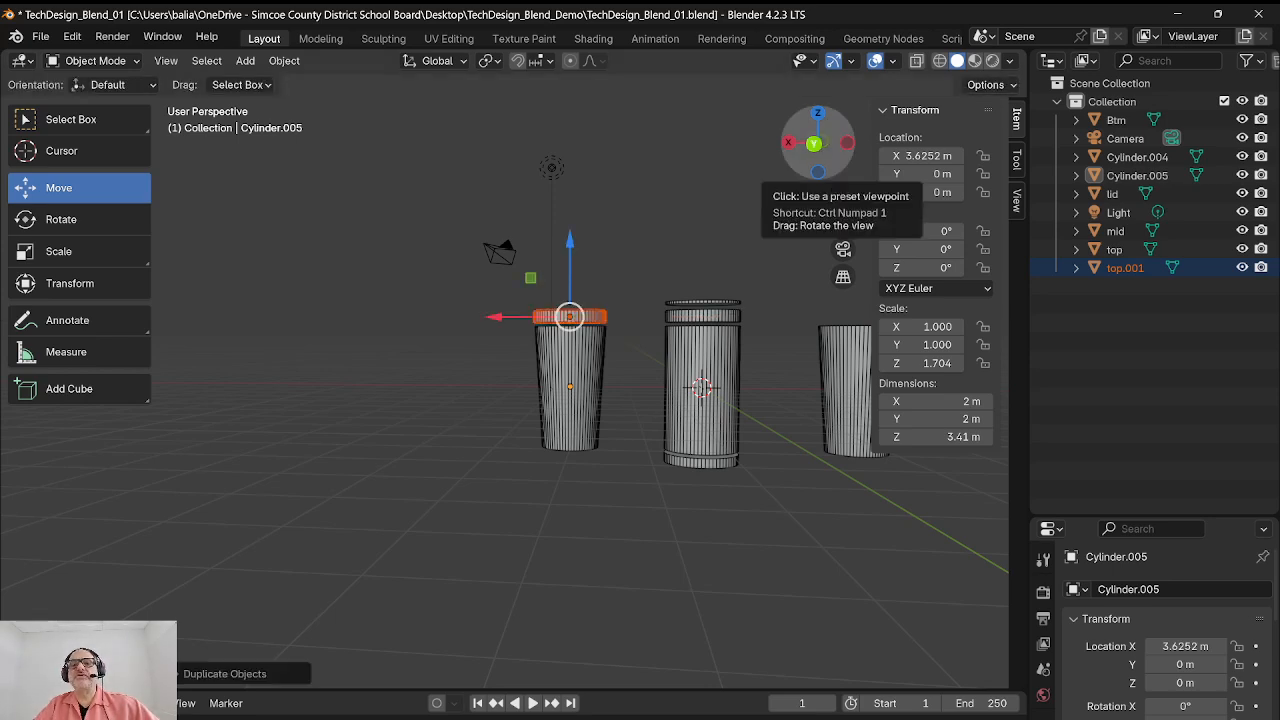
Step: Duplicate the container's mid cylinder and place the copy along X beyond the Cylinder.005 cup, at about 6.04 m
{"action": "left_click", "coordinate": [814, 144]}
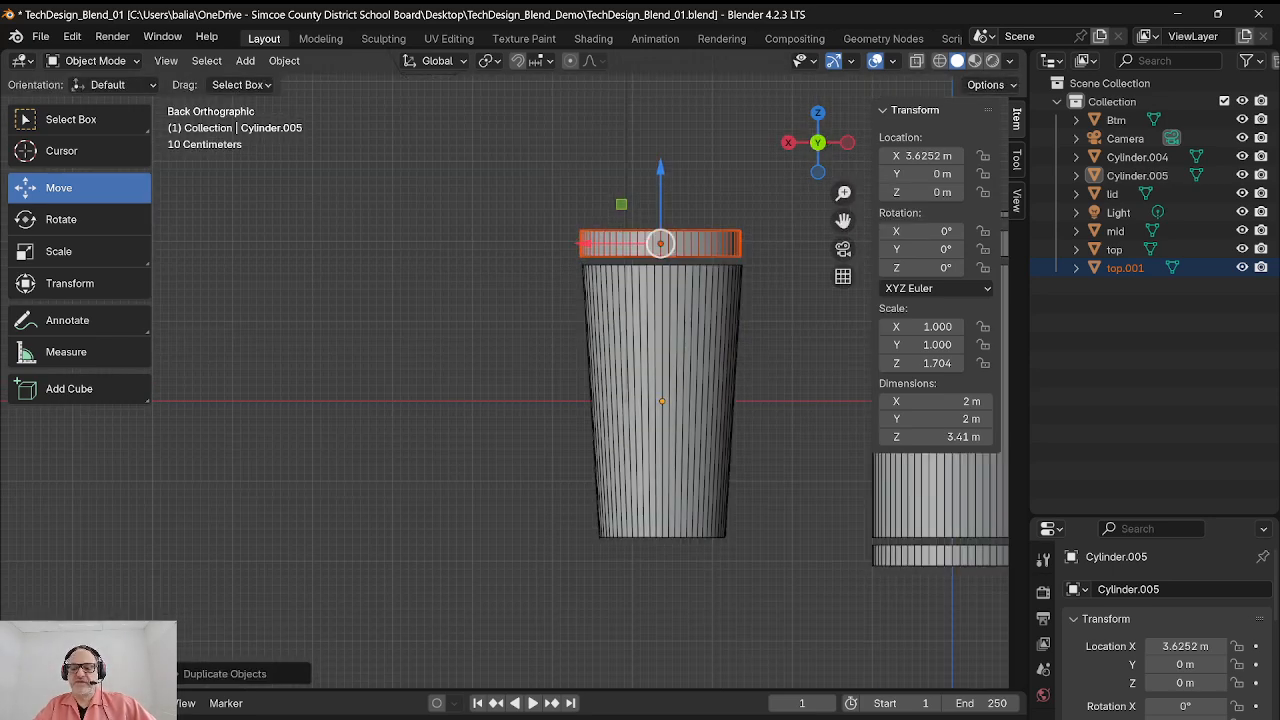
{"action": "left_click_drag", "start_coordinate": [843, 221], "coordinate": [615, 263]}
{"action": "left_click", "coordinate": [724, 400]}
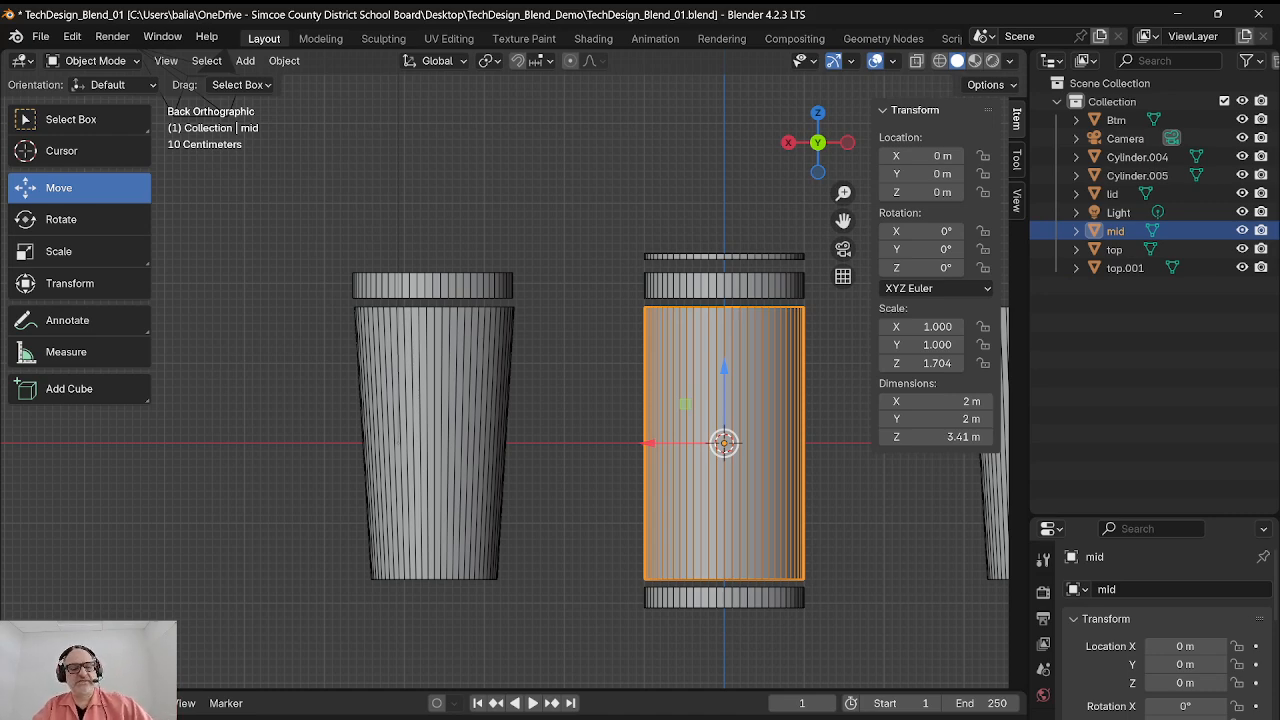
{"action": "right_click", "coordinate": [683, 371]}
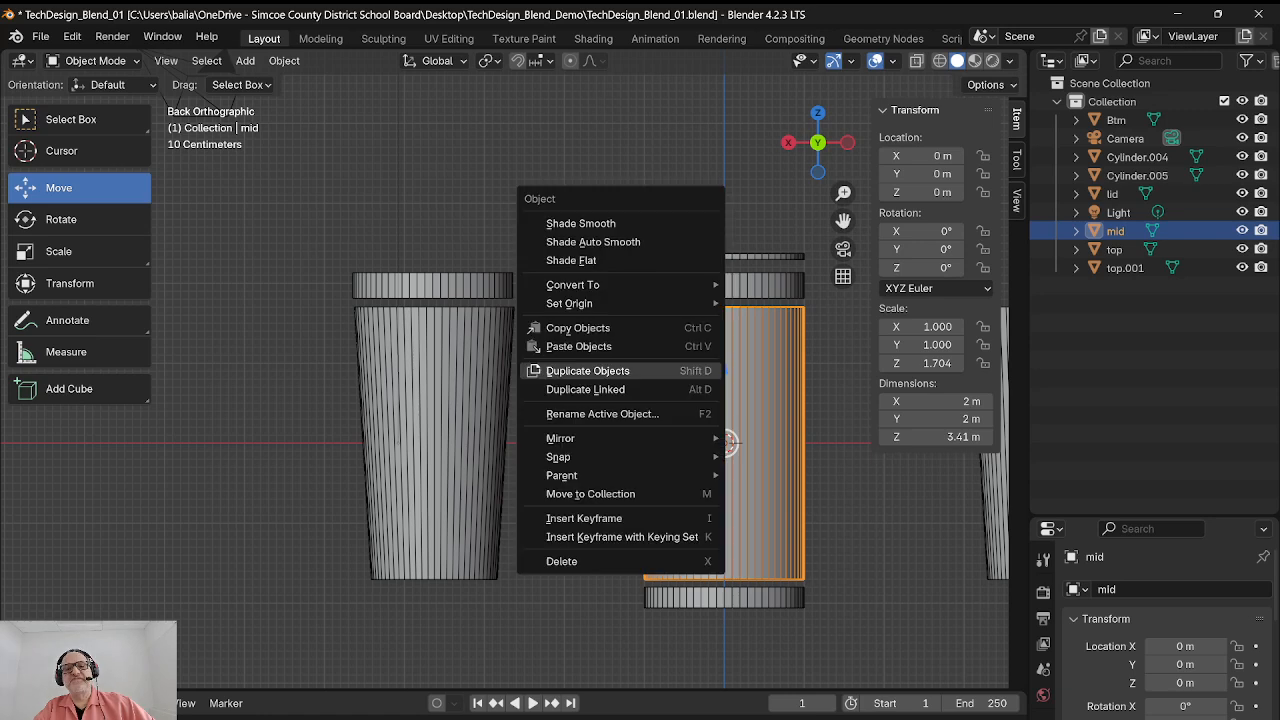
{"action": "left_click", "coordinate": [683, 371]}
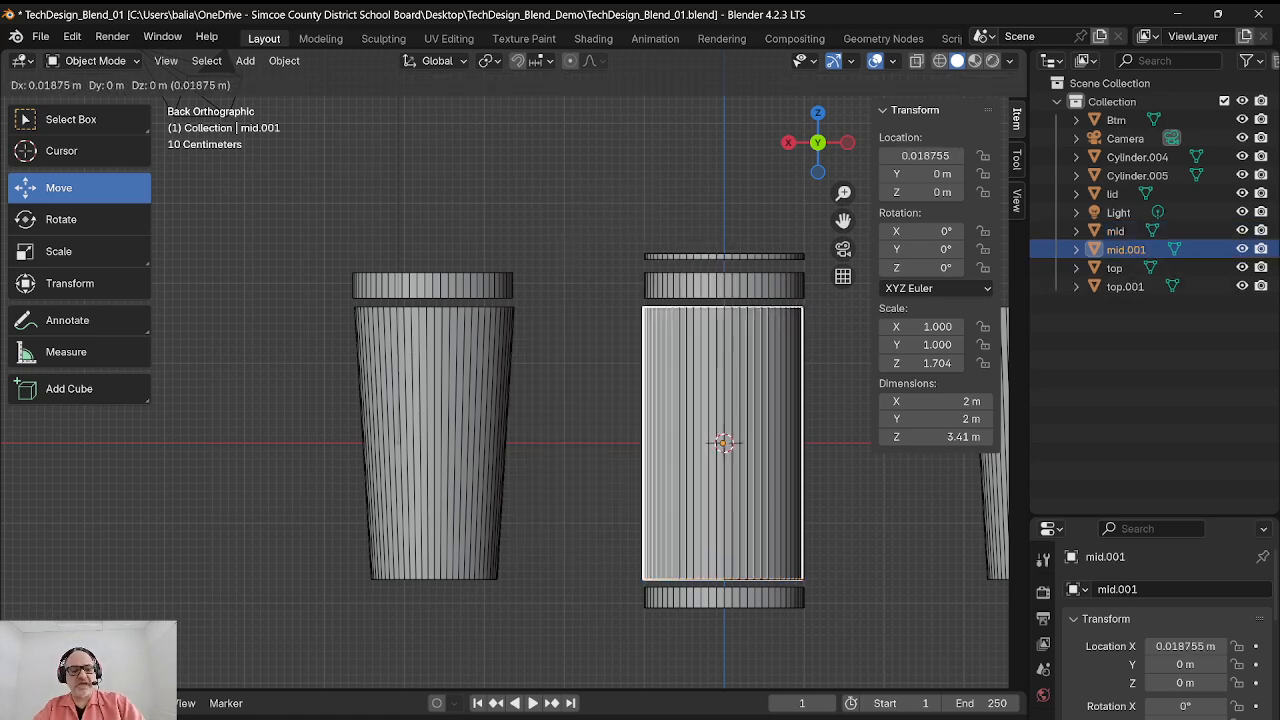
{"action": "key", "text": "x"}
{"action": "left_click", "coordinate": [201, 371]}
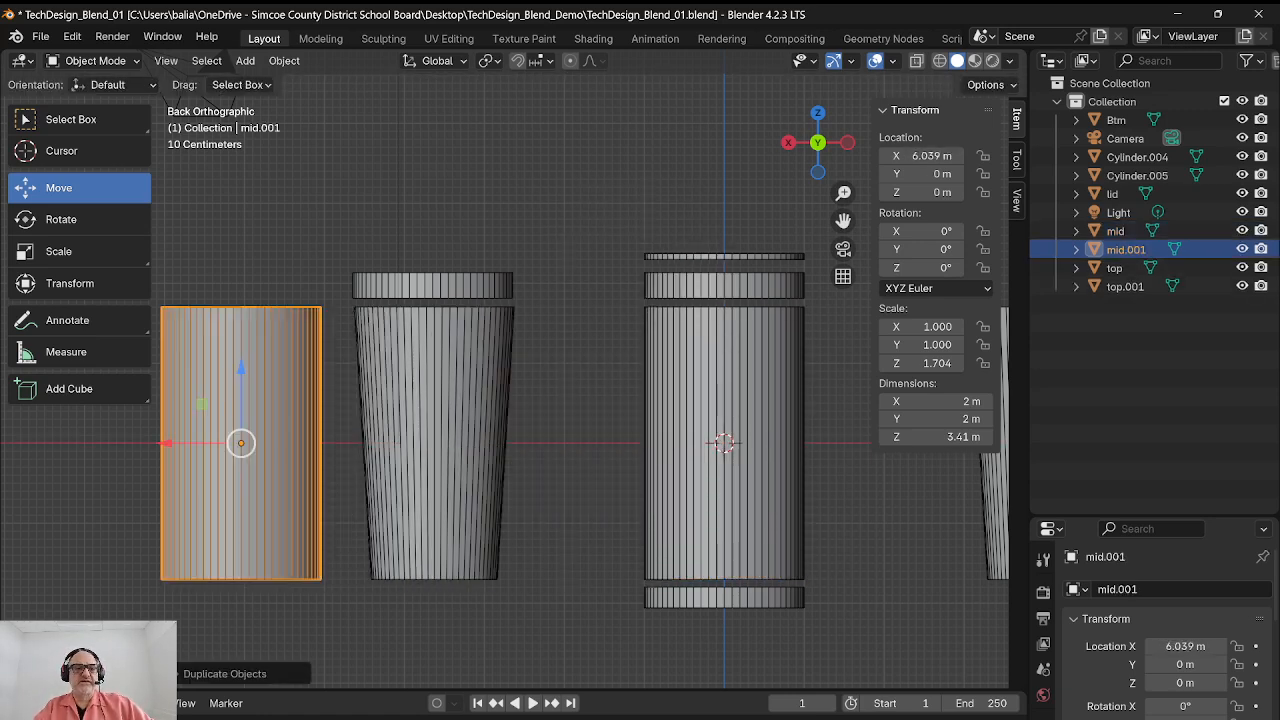
{"action": "middle_click_drag", "start_coordinate": [201, 371], "coordinate": [500, 325], "text": "shift"}
{"action": "scroll", "coordinate": [534, 400], "scroll_direction": "down", "scroll_amount": 3}
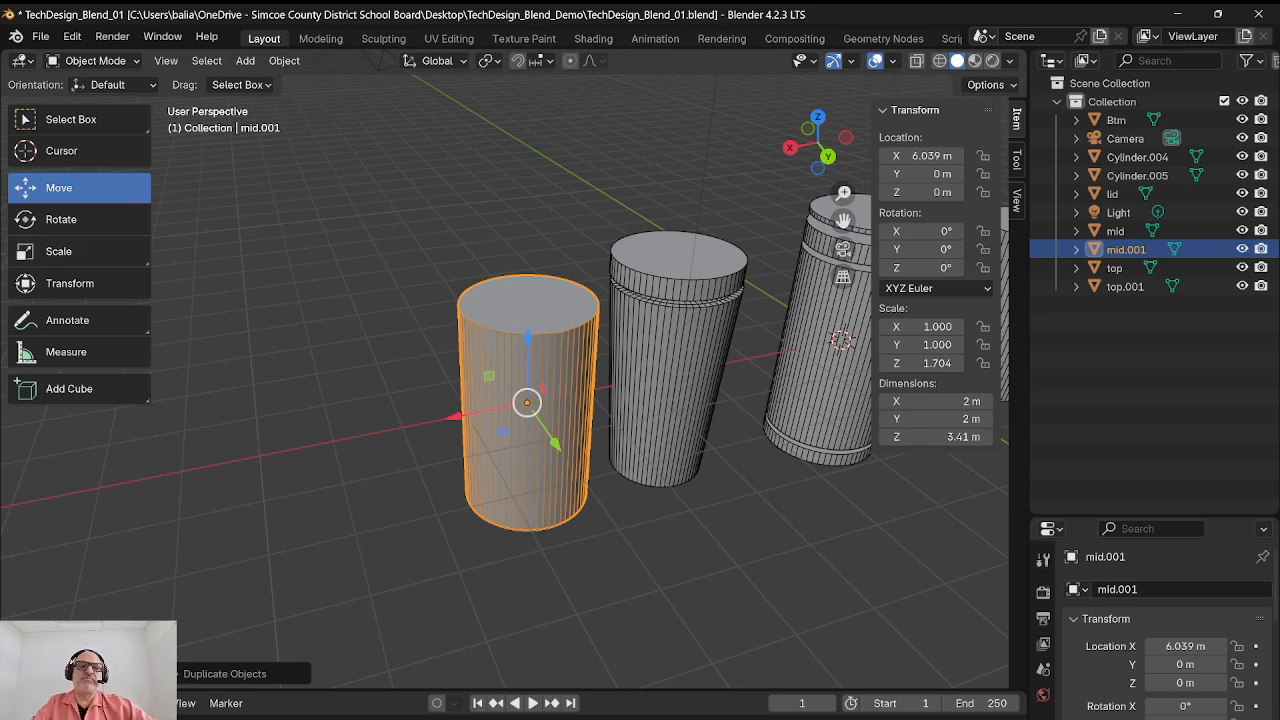
{"action": "scroll", "coordinate": [534, 400], "scroll_direction": "down", "scroll_amount": 2}
{"action": "middle_click_drag", "start_coordinate": [534, 400], "coordinate": [636, 448], "text": "shift"}
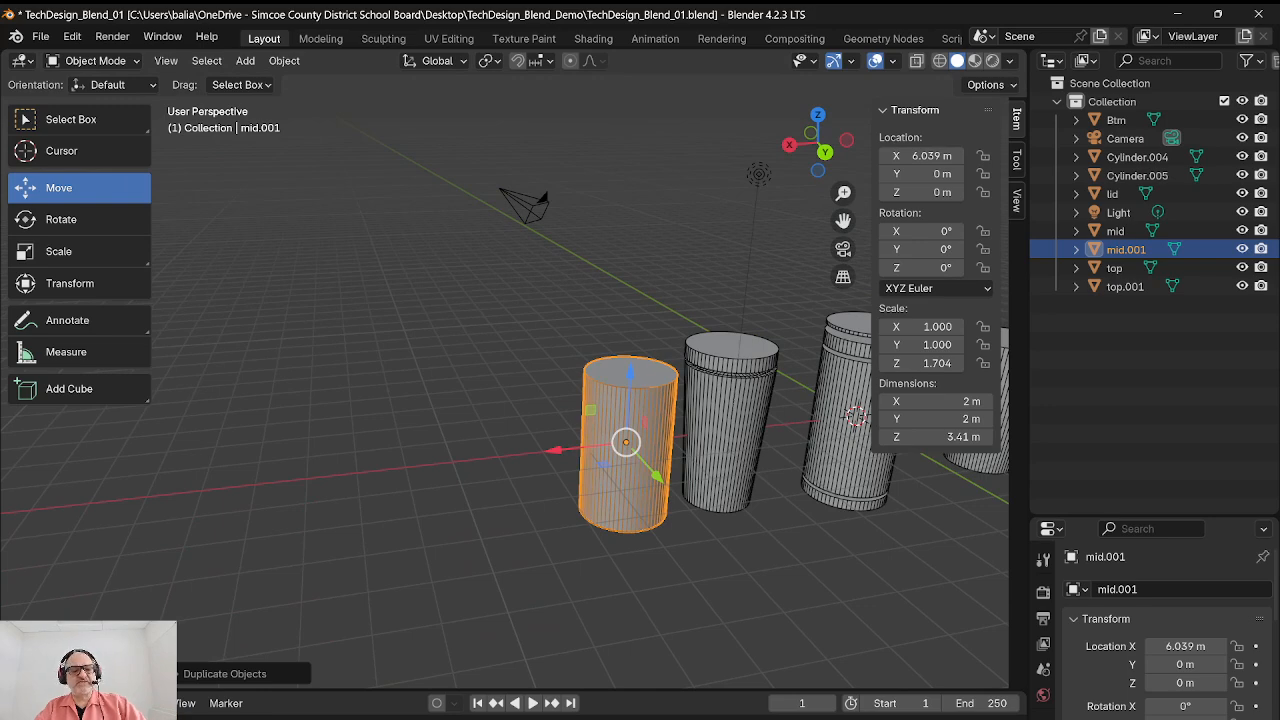
Step: Scale the duplicated mid cylinder uniformly down to a thin rod about 0.18 m across and 0.30 m tall
{"action": "key", "text": "s"}
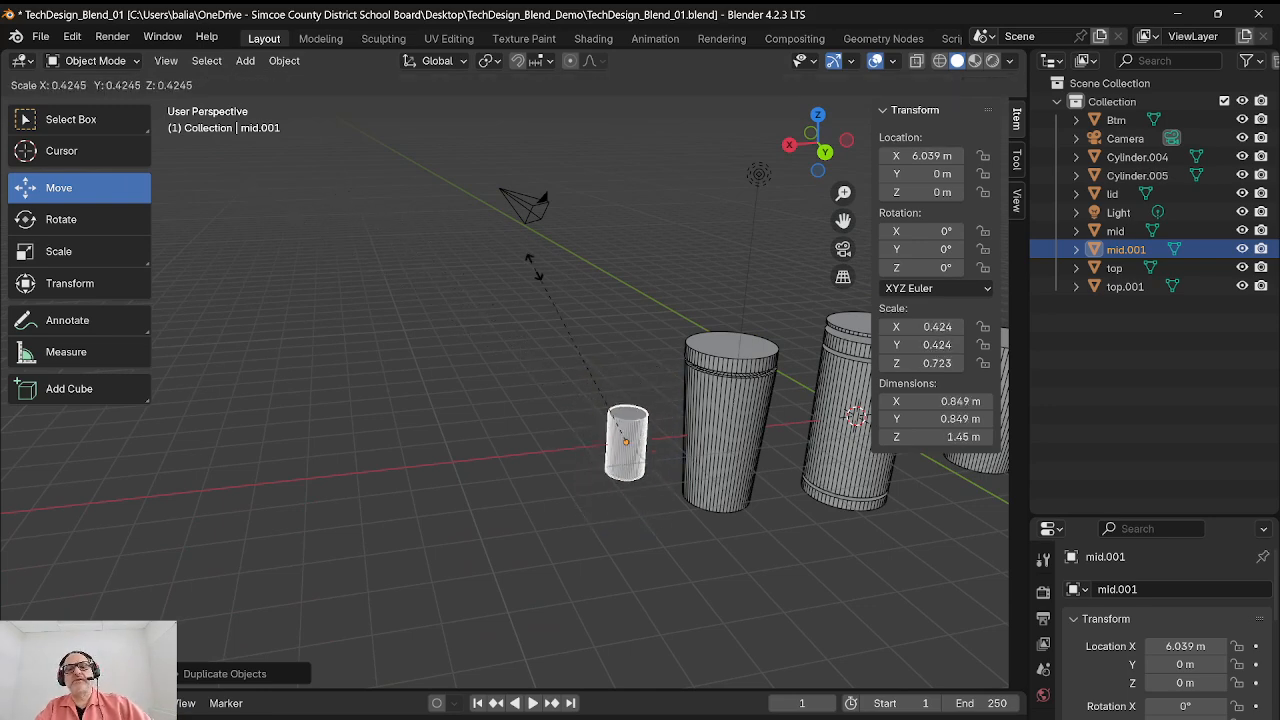
{"action": "left_click", "coordinate": [621, 403]}
{"action": "scroll", "coordinate": [621, 403], "scroll_direction": "up", "scroll_amount": 7}
{"action": "middle_click_drag", "start_coordinate": [988, 679], "coordinate": [436, 360], "text": "shift"}
{"action": "scroll", "coordinate": [504, 369], "scroll_direction": "down", "scroll_amount": 5}
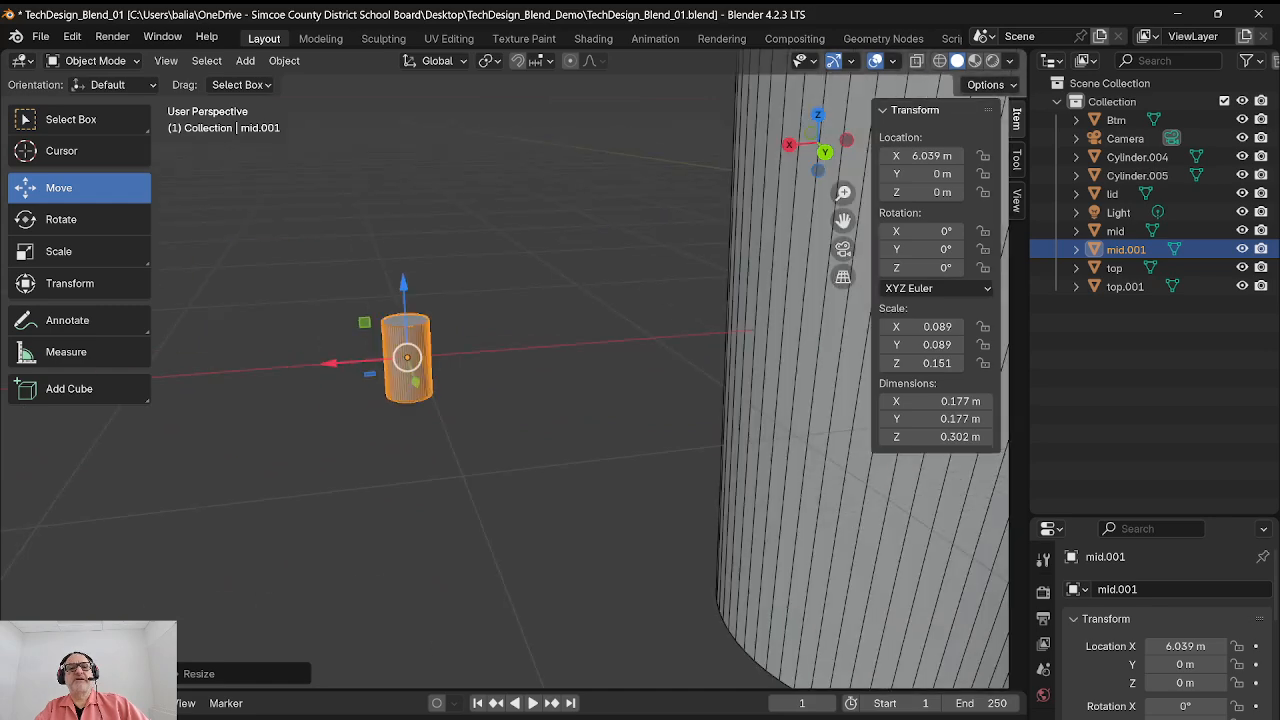
Step: Move the small cylinder up along Z to about 2.57 m and along X to about 3.70 m, above the banded cup
{"action": "middle_click_drag", "start_coordinate": [407, 357], "coordinate": [742, 515], "text": "shift"}
{"action": "scroll", "coordinate": [748, 451], "scroll_direction": "down", "scroll_amount": 4}
{"action": "key", "text": "g"}
{"action": "key", "text": "z"}
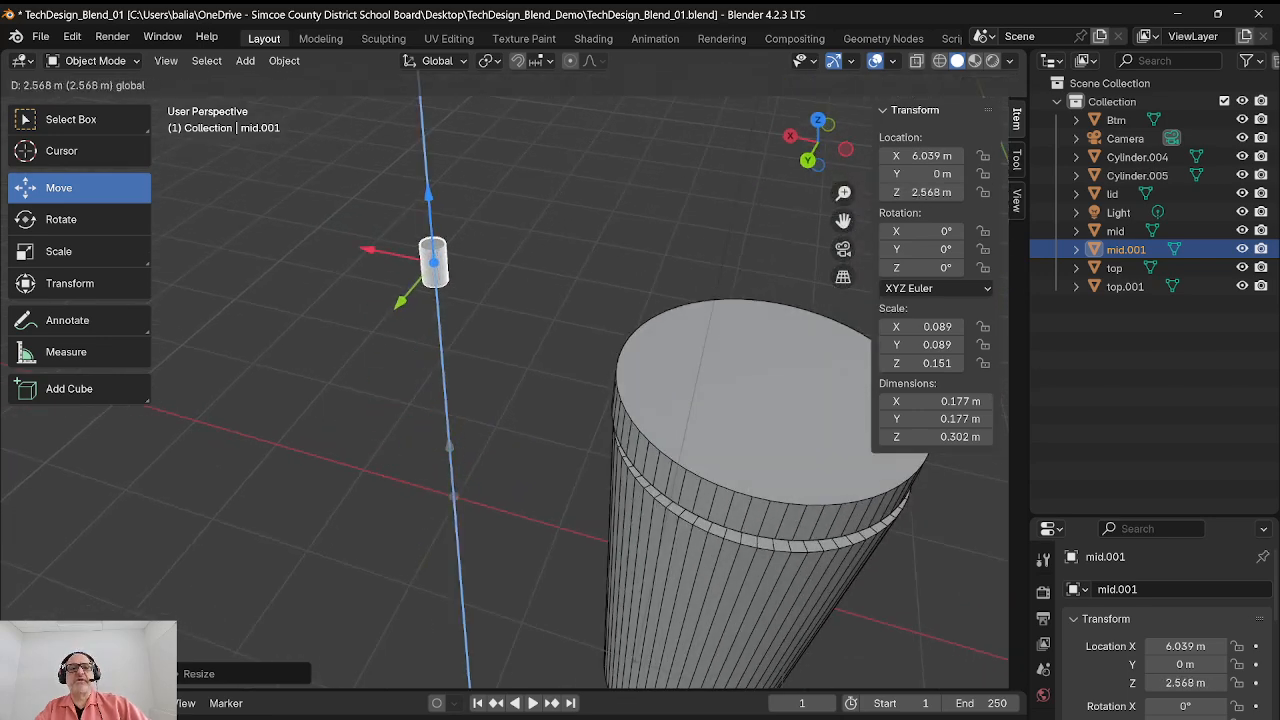
{"action": "key", "text": "Return"}
{"action": "key", "text": "g"}
{"action": "key", "text": "x"}
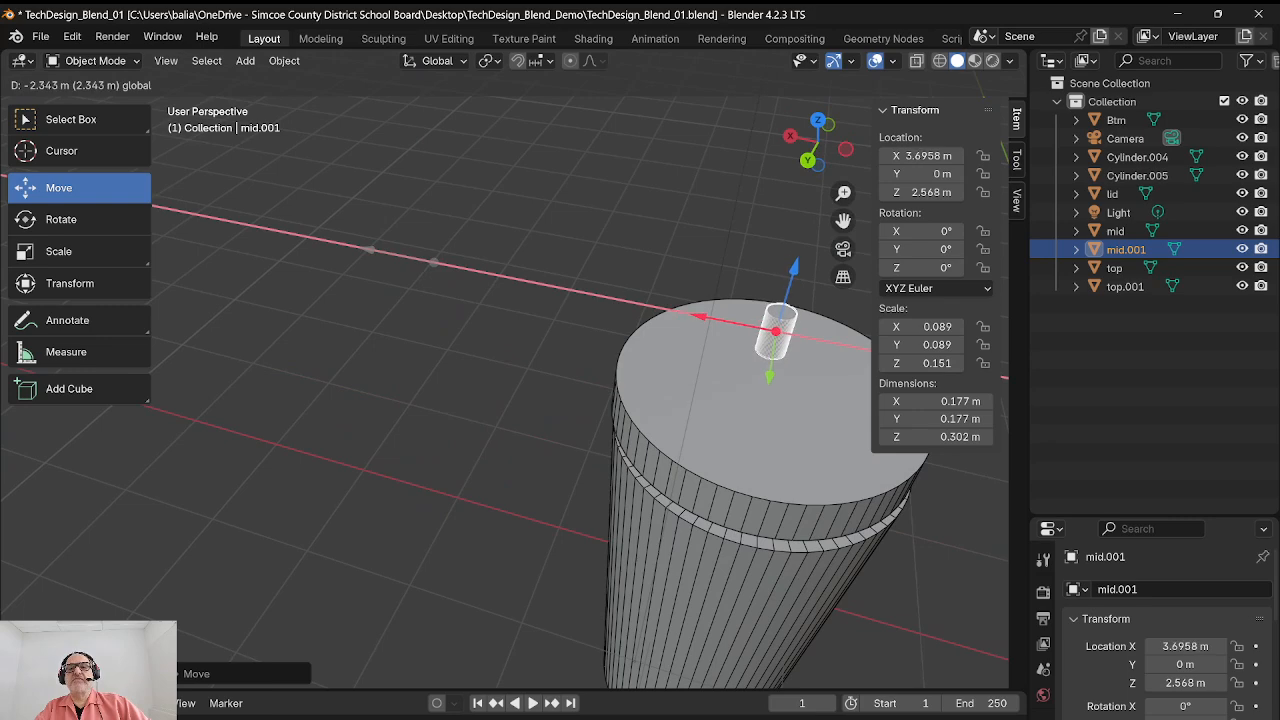
{"action": "key", "text": "Return"}
Step: In the back view, centre the small cylinder on the cup at X about 3.68 m and lower it to Z about 2.22 m
{"action": "left_click", "coordinate": [808, 160]}
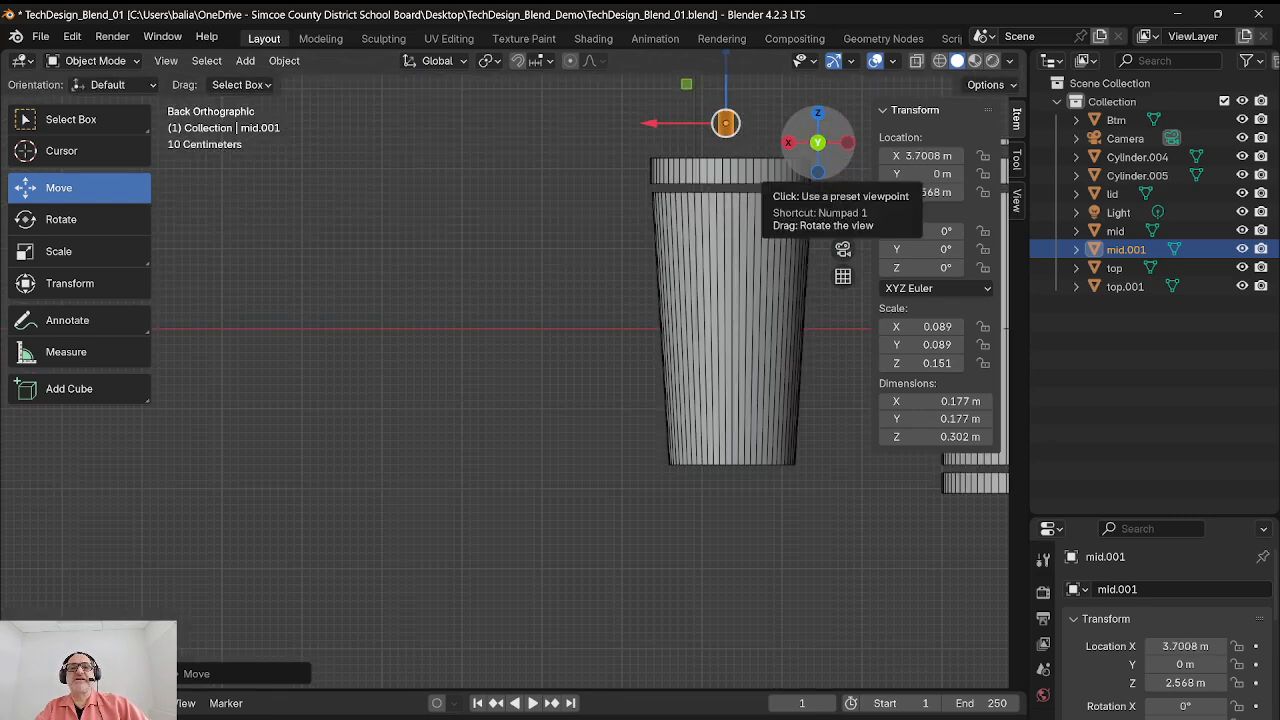
{"action": "middle_click_drag", "start_coordinate": [745, 235], "coordinate": [526, 357], "text": "shift"}
{"action": "left_click_drag", "start_coordinate": [436, 245], "coordinate": [438, 245]}
{"action": "left_click_drag", "start_coordinate": [509, 174], "coordinate": [509, 202]}
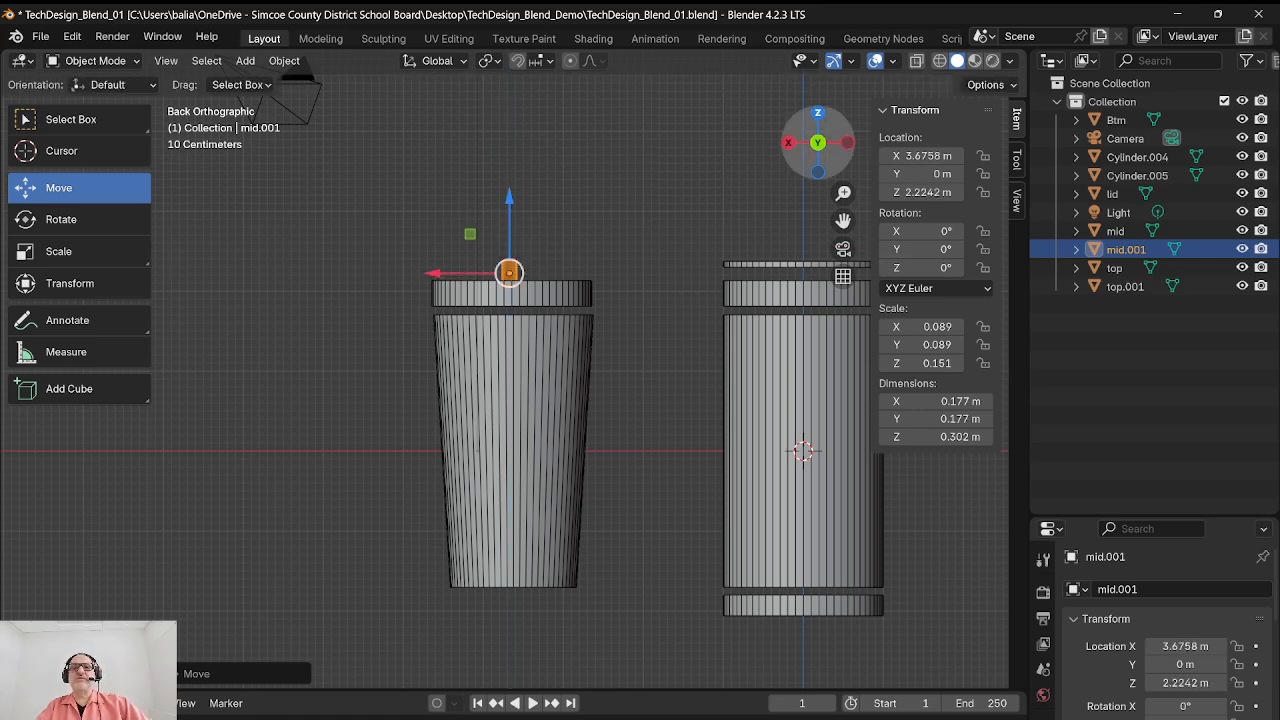
Step: Check the small cylinder's placement on the cup from the top, left and back views and in perspective
{"action": "left_click", "coordinate": [818, 112]}
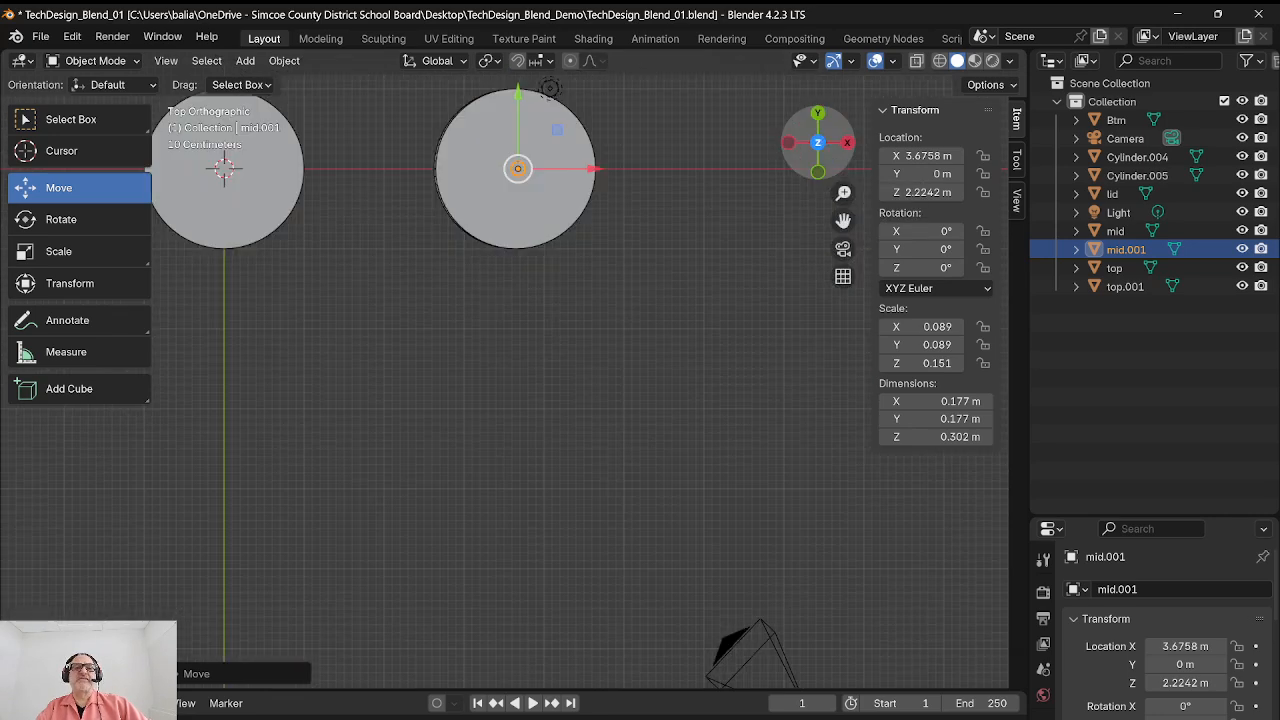
{"action": "left_click", "coordinate": [789, 142]}
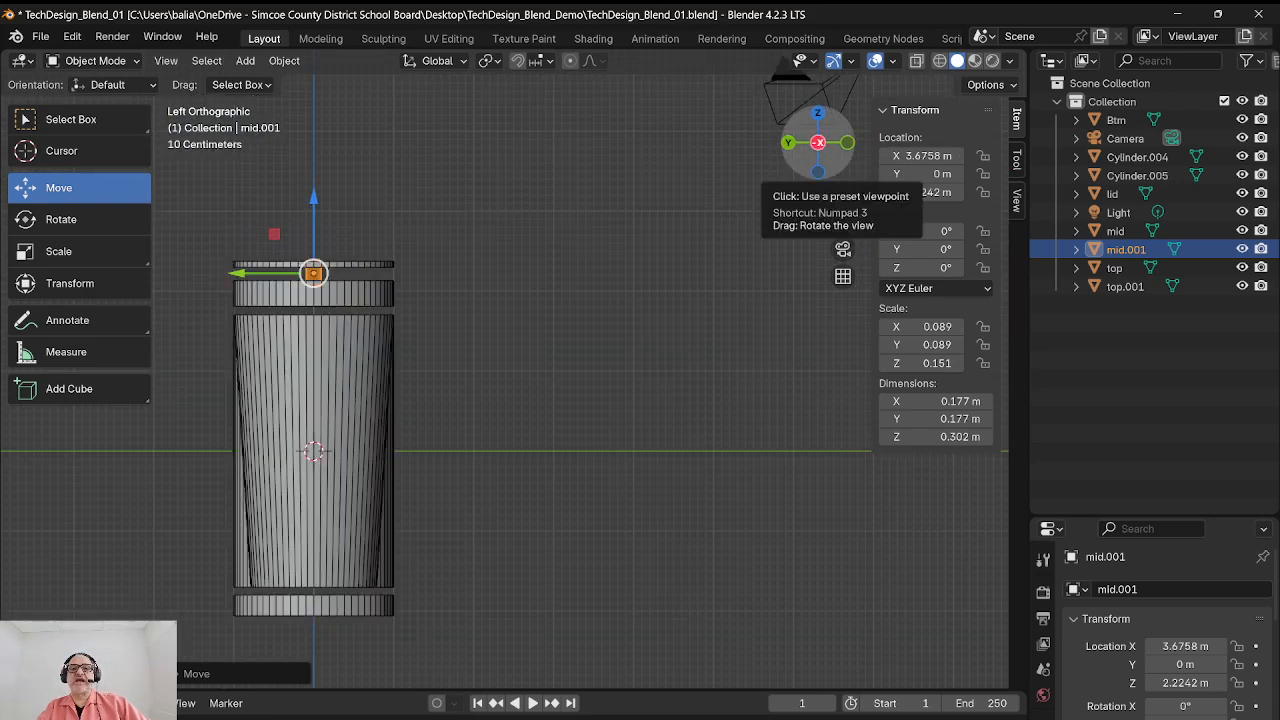
{"action": "left_click", "coordinate": [818, 142]}
{"action": "left_click", "coordinate": [847, 142]}
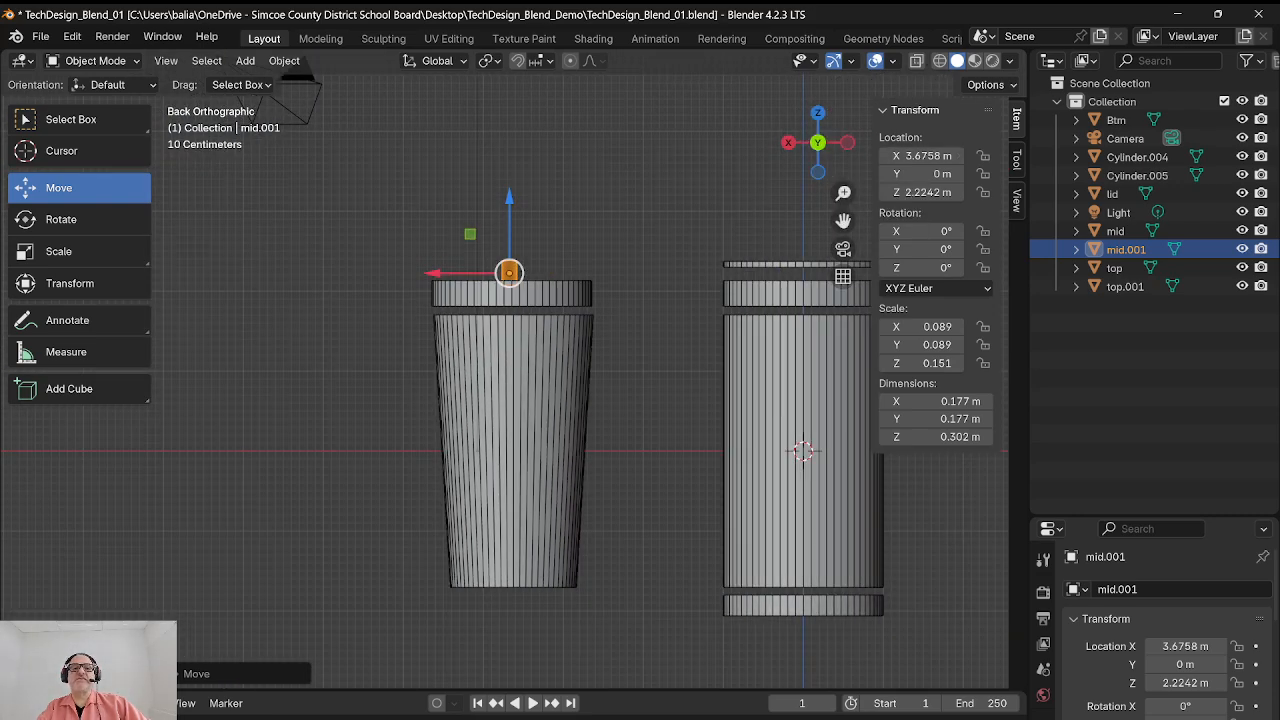
{"action": "middle_click_drag", "start_coordinate": [640, 330], "coordinate": [676, 390]}
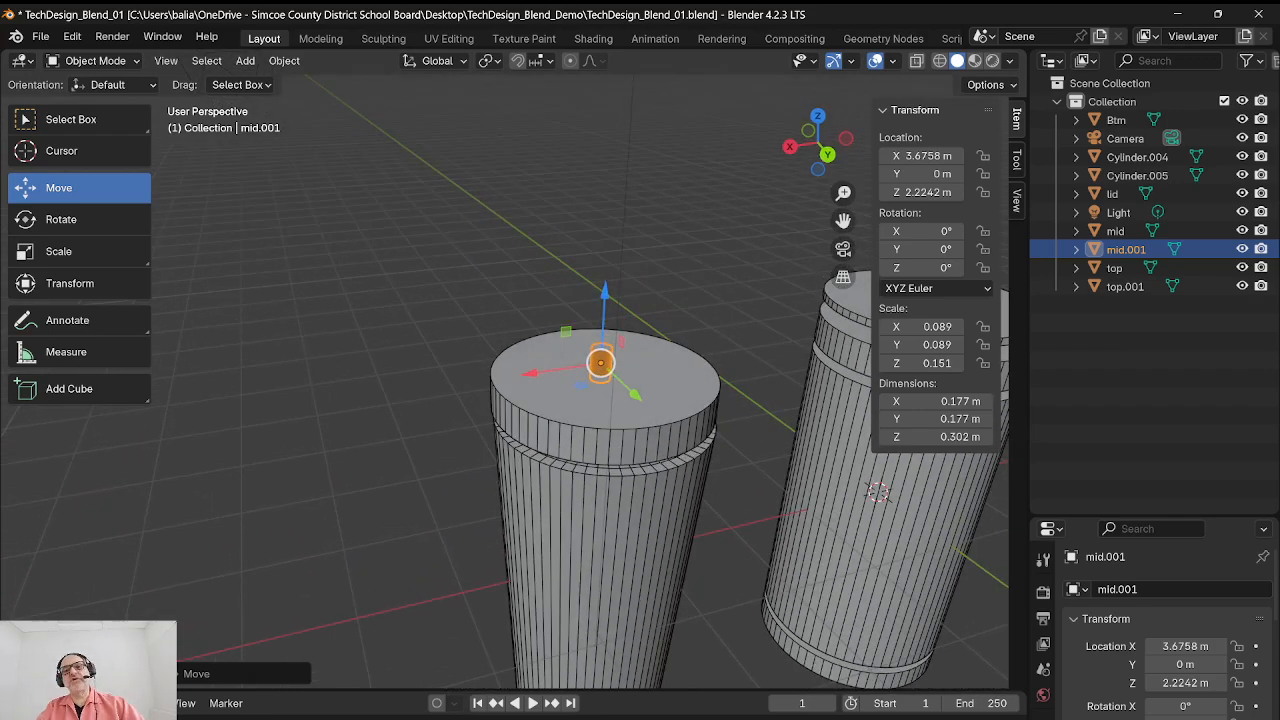
{"action": "scroll", "coordinate": [640, 370], "scroll_direction": "up", "scroll_amount": 5}
{"action": "scroll", "coordinate": [640, 370], "scroll_direction": "down", "scroll_amount": 2}
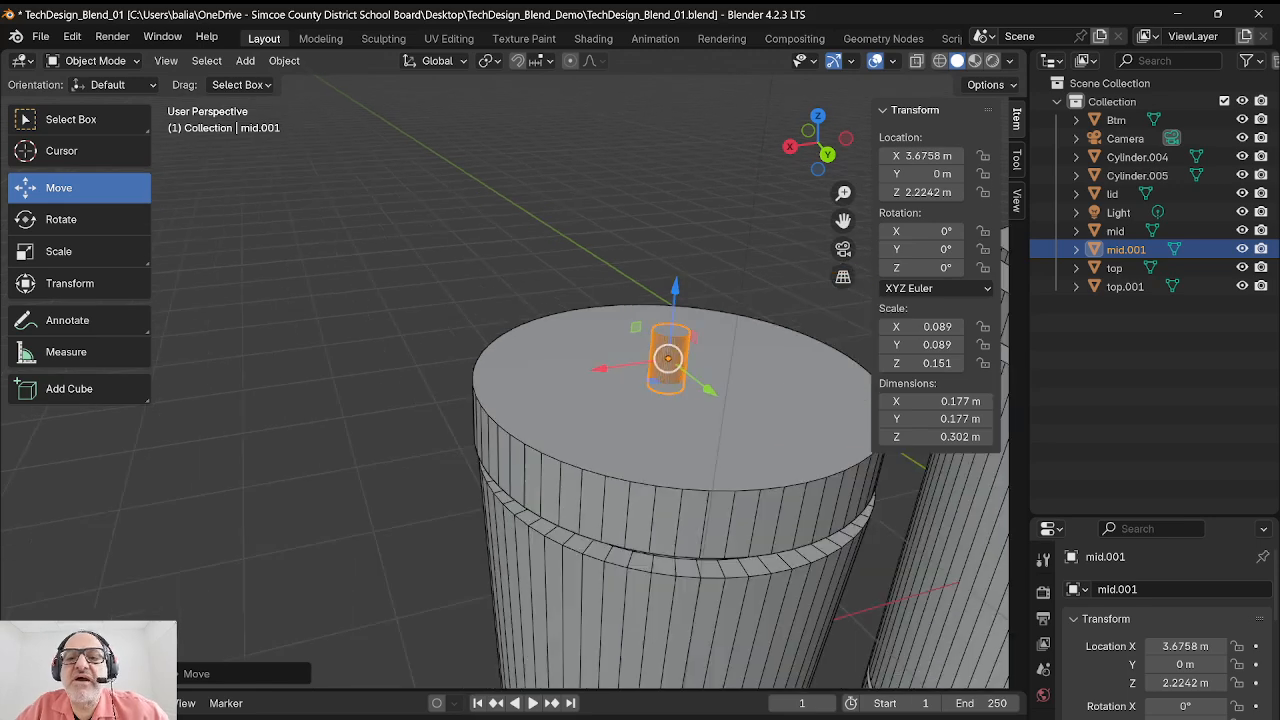
{"action": "mouse_move", "coordinate": [640, 370]}
{"action": "middle_mouse_down"}
{"action": "mouse_move", "coordinate": [628, 304]}
{"action": "mouse_move", "coordinate": [680, 334]}
{"action": "mouse_move", "coordinate": [688, 318]}
{"action": "mouse_move", "coordinate": [656, 378]}
{"action": "middle_mouse_up"}
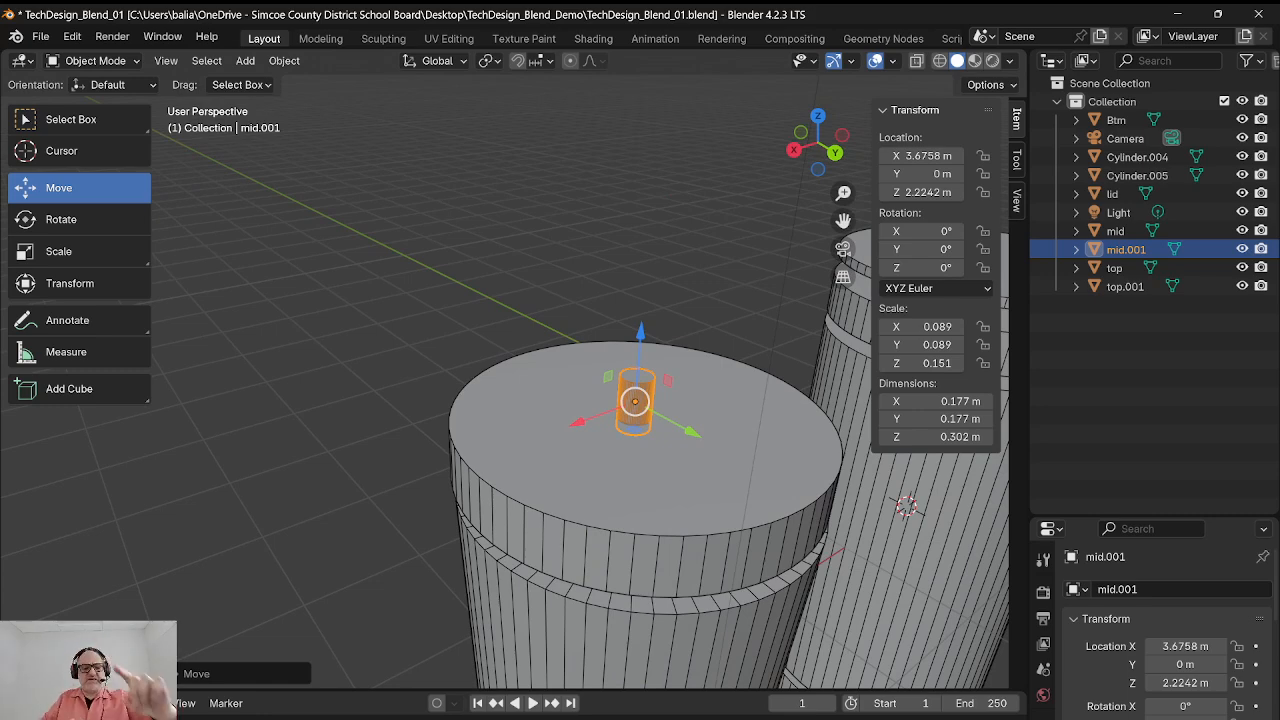
Step: Stretch the small cylinder along Z into a straw about 2.71 m long
{"action": "key", "text": "s"}
{"action": "key", "text": "z"}
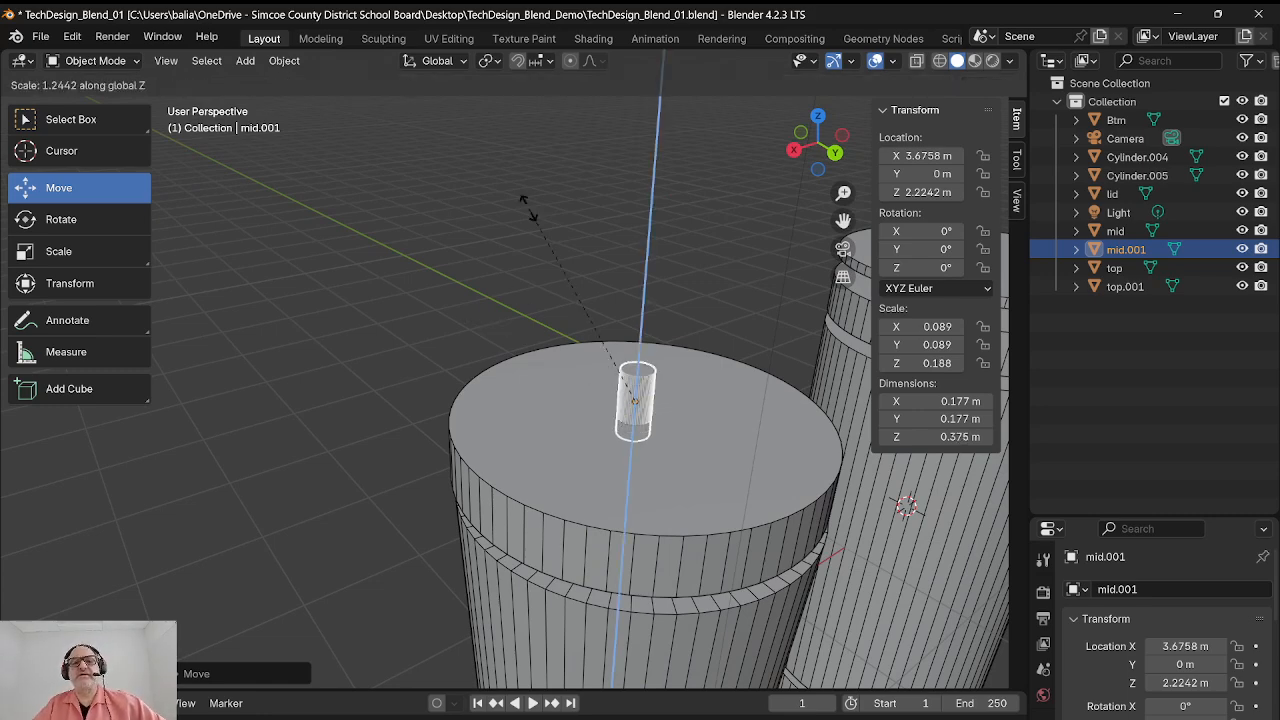
{"action": "left_click", "coordinate": [554, 100]}
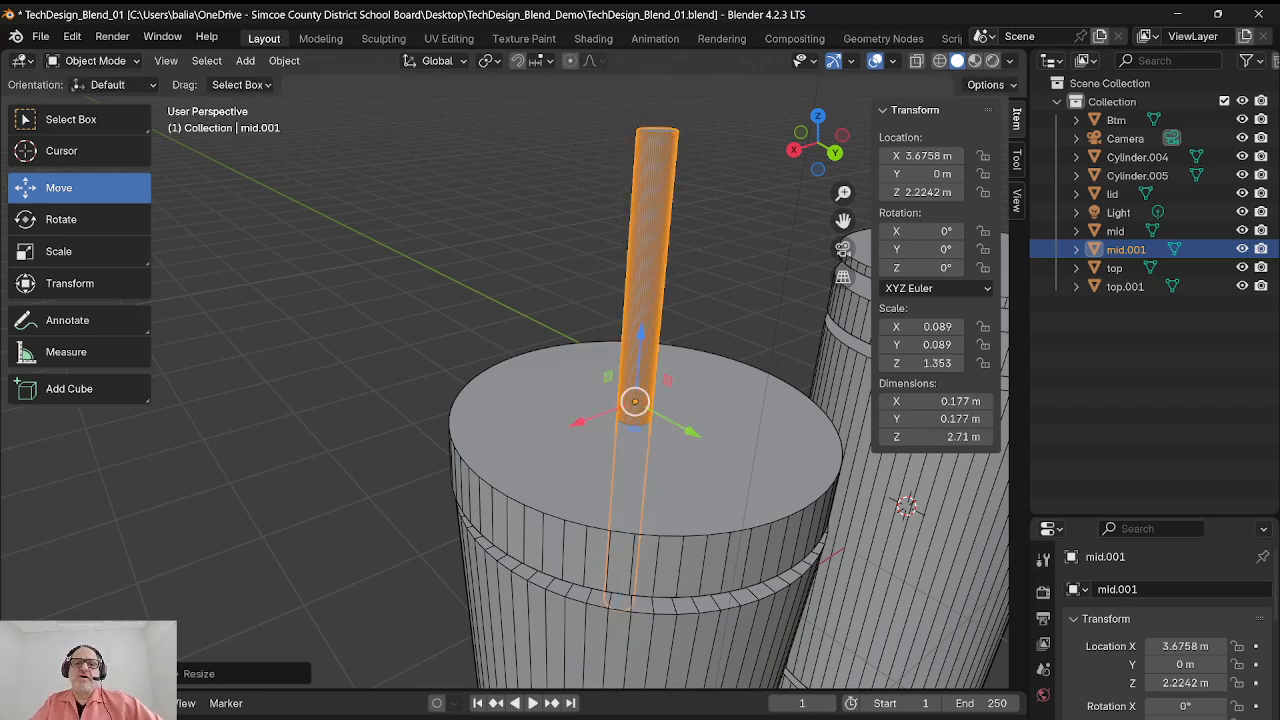
Step: Scale the straw down uniformly to about 0.12 m in diameter and 1.89 m in length
{"action": "scroll", "coordinate": [514, 370], "scroll_direction": "down", "scroll_amount": 2}
{"action": "scroll", "coordinate": [514, 370], "scroll_direction": "down", "scroll_amount": 2}
{"action": "middle_click_drag", "start_coordinate": [560, 400], "coordinate": [506, 384]}
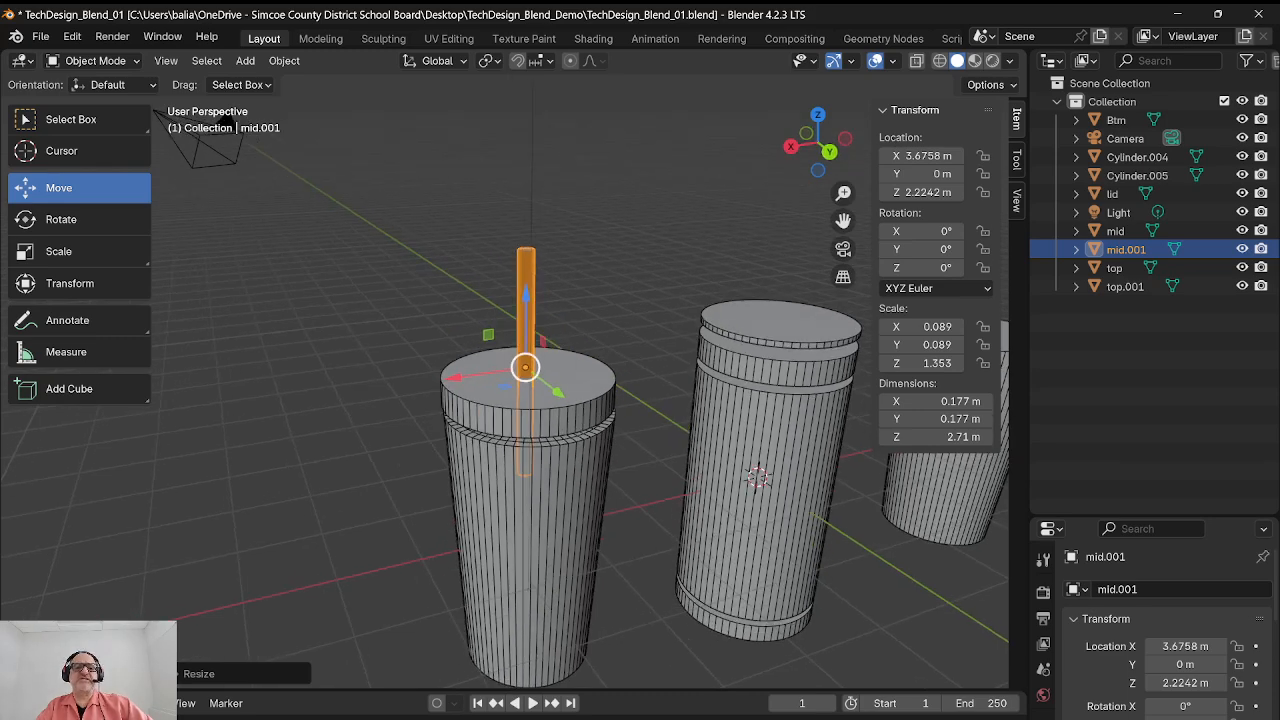
{"action": "scroll", "coordinate": [505, 380], "scroll_direction": "up", "scroll_amount": 5}
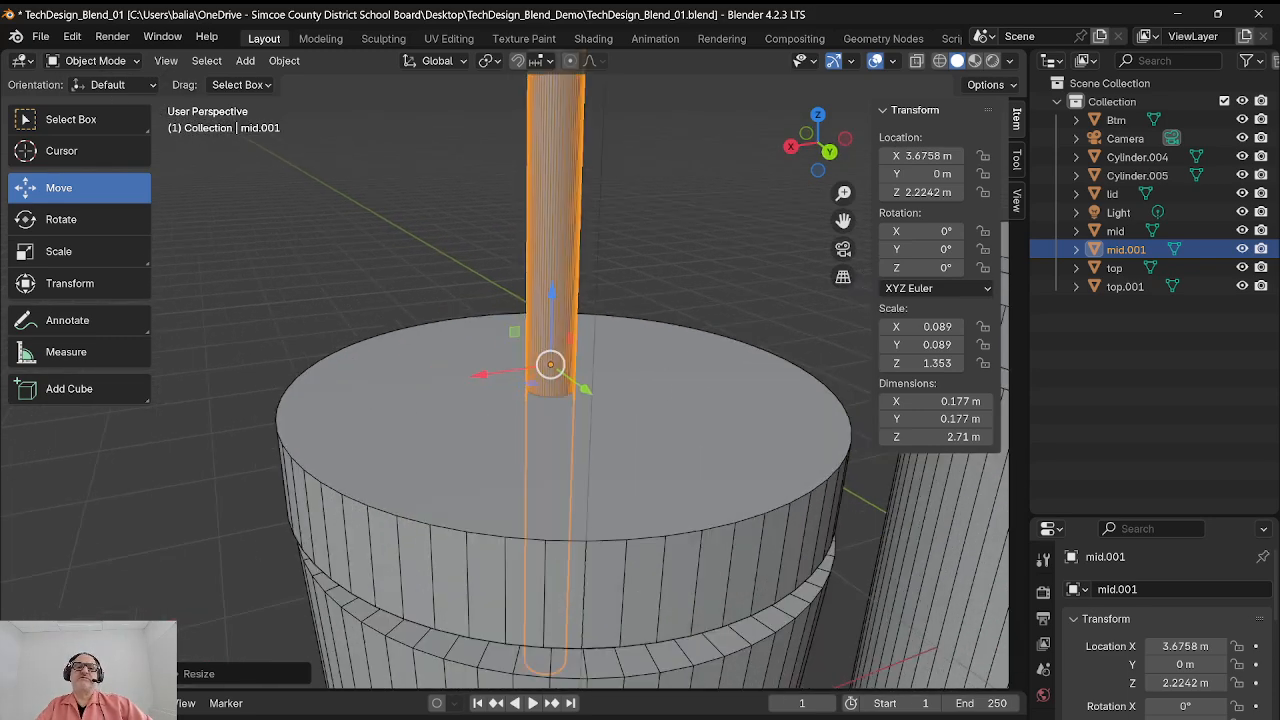
{"action": "scroll", "coordinate": [505, 380], "scroll_direction": "down", "scroll_amount": 10}
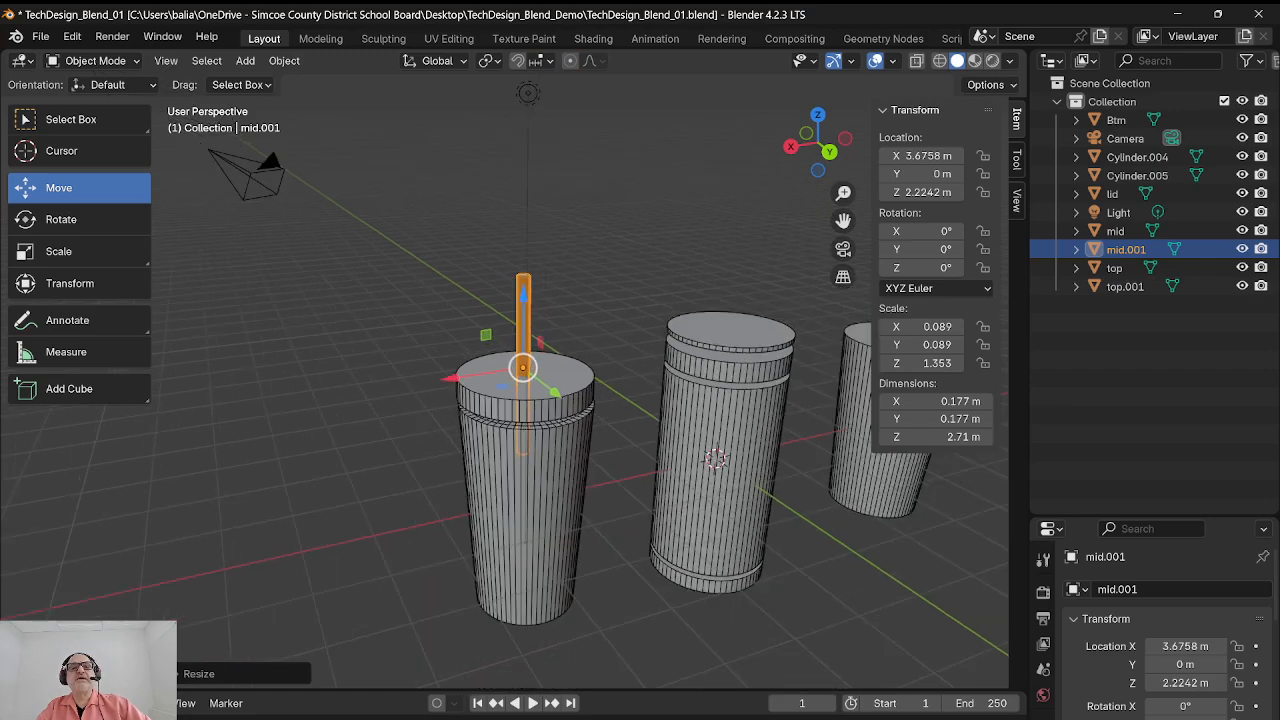
{"action": "middle_click_drag", "start_coordinate": [505, 380], "coordinate": [524, 399]}
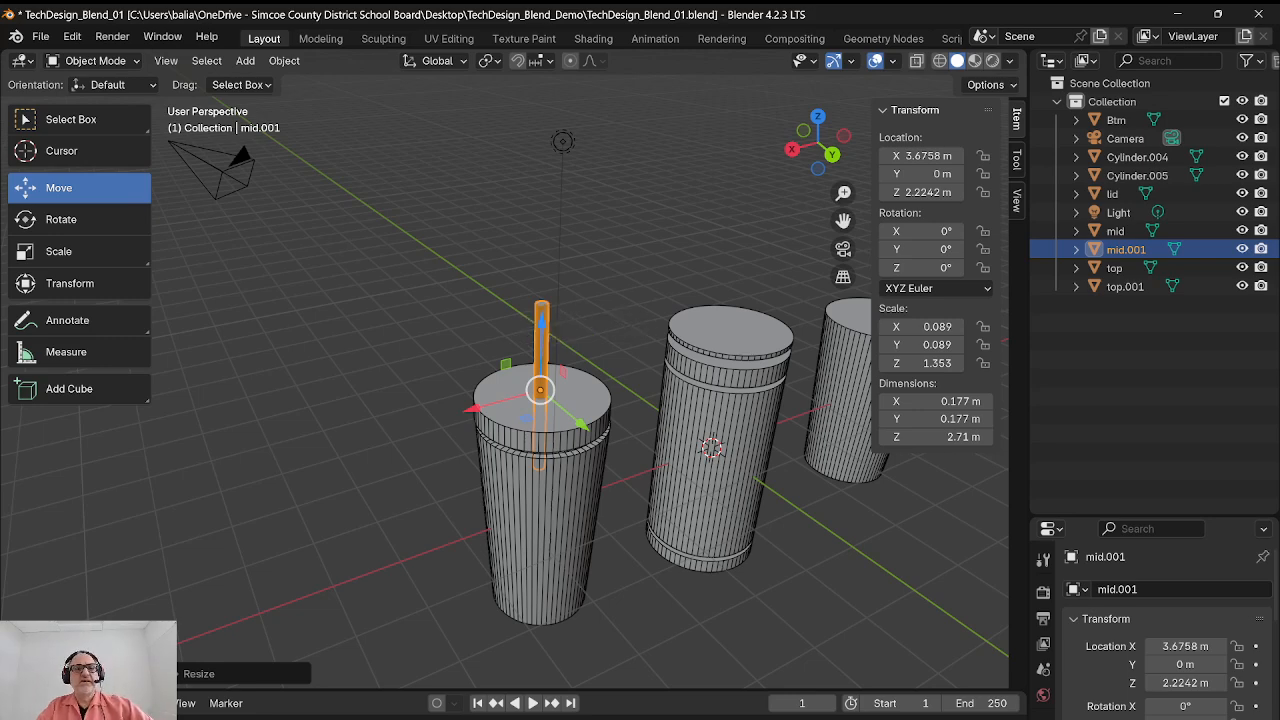
{"action": "key", "text": "s"}
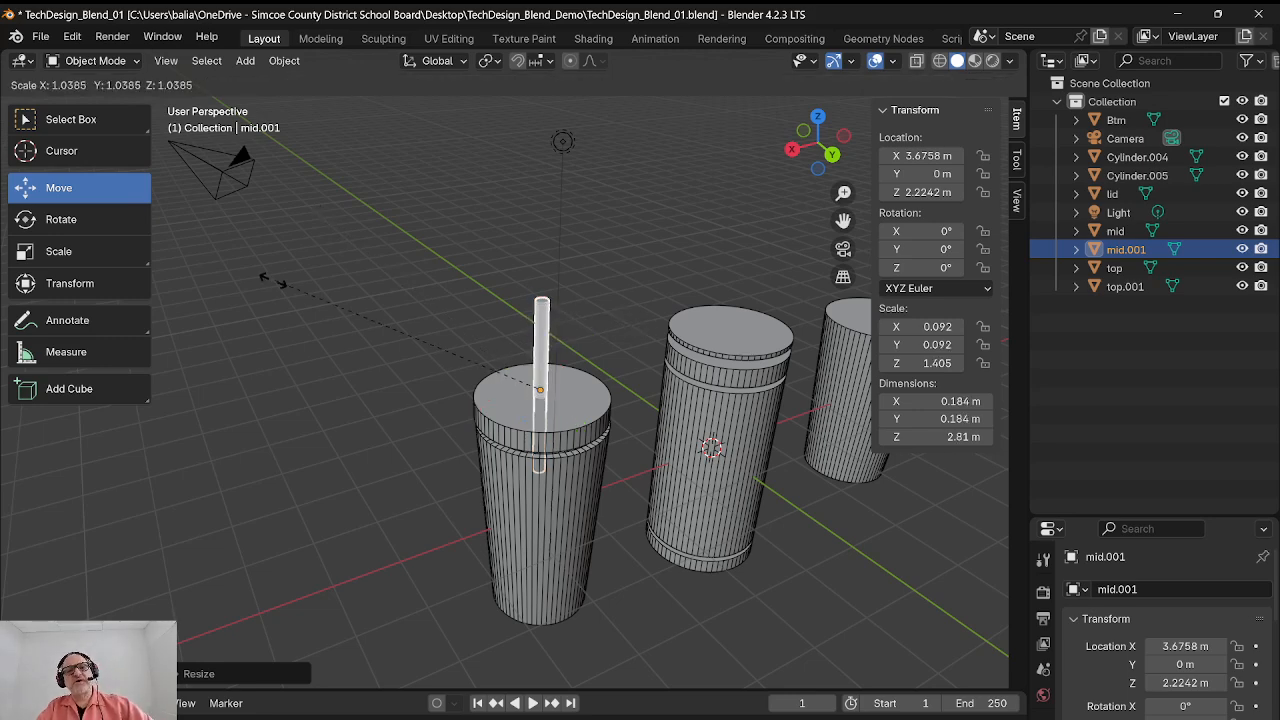
{"action": "left_click", "coordinate": [367, 303]}
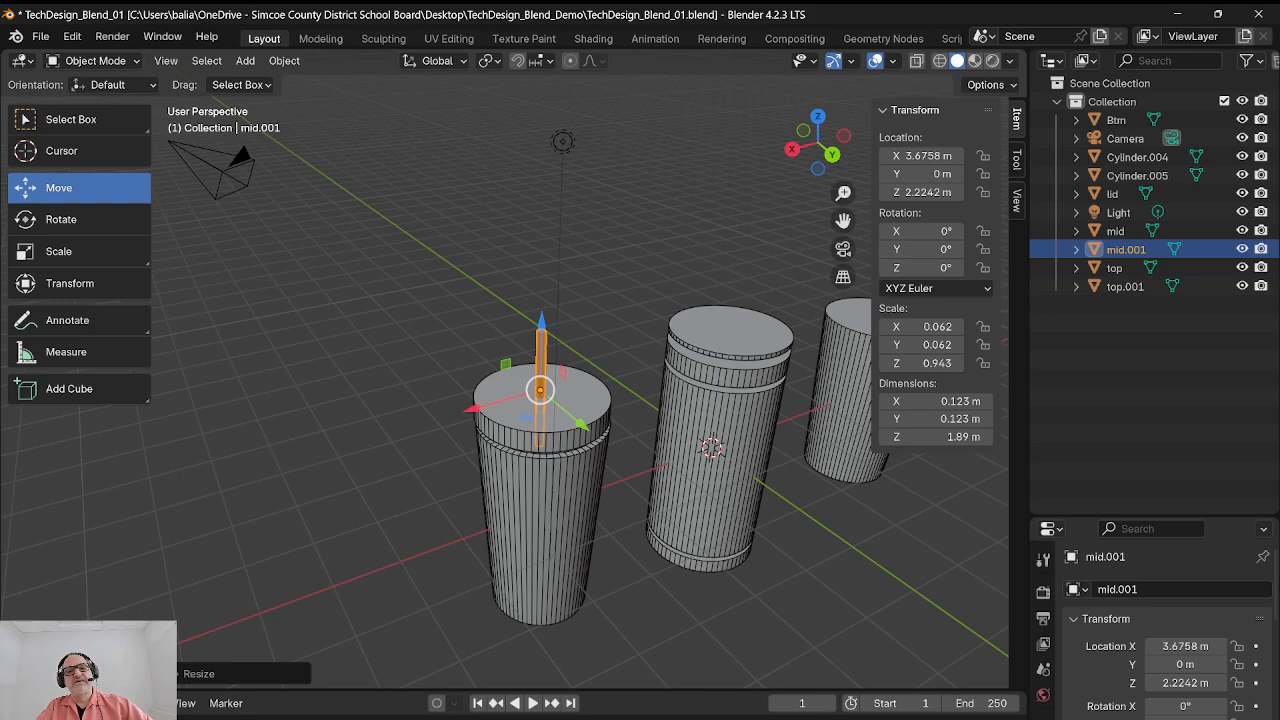
Step: Lengthen the straw along Z only to about 3.12 m and clear the selection
{"action": "key", "text": "s"}
{"action": "key", "text": "z"}
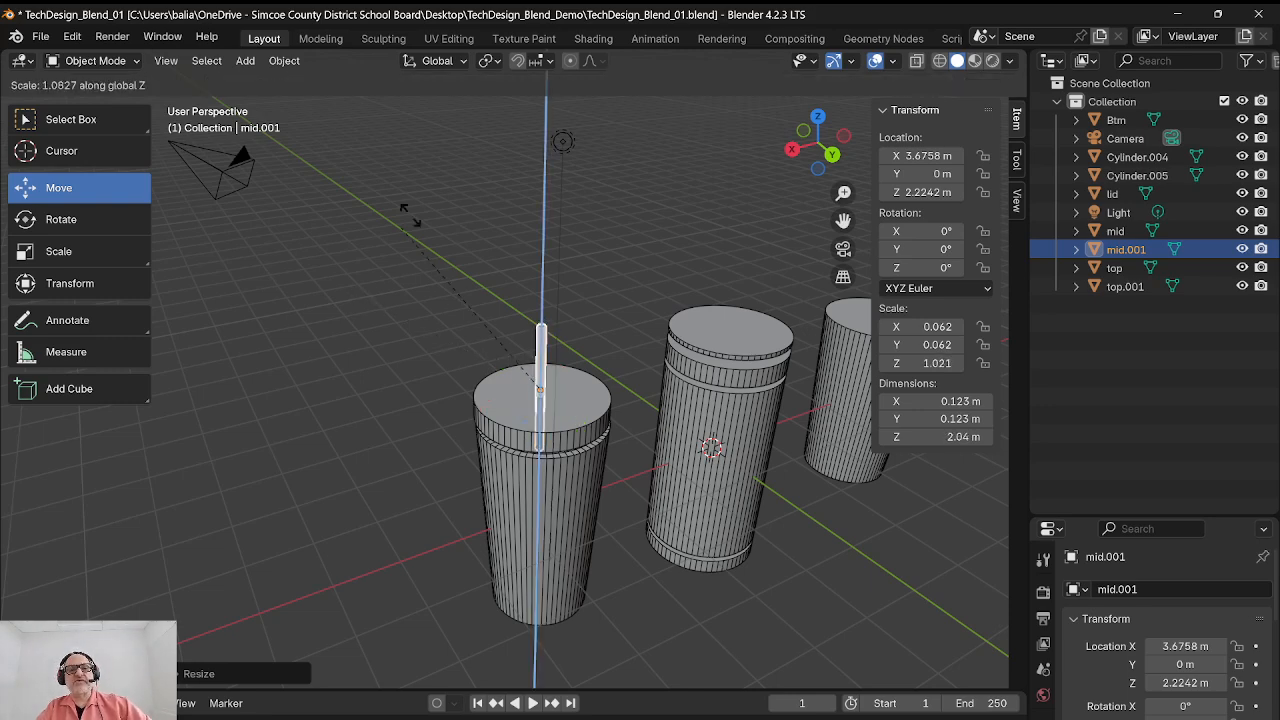
{"action": "left_click", "coordinate": [455, 82]}
{"action": "left_click", "coordinate": [430, 200]}
{"action": "middle_click_drag", "start_coordinate": [430, 220], "coordinate": [322, 198]}
{"action": "middle_click_drag", "start_coordinate": [304, 80], "coordinate": [453, 94]}
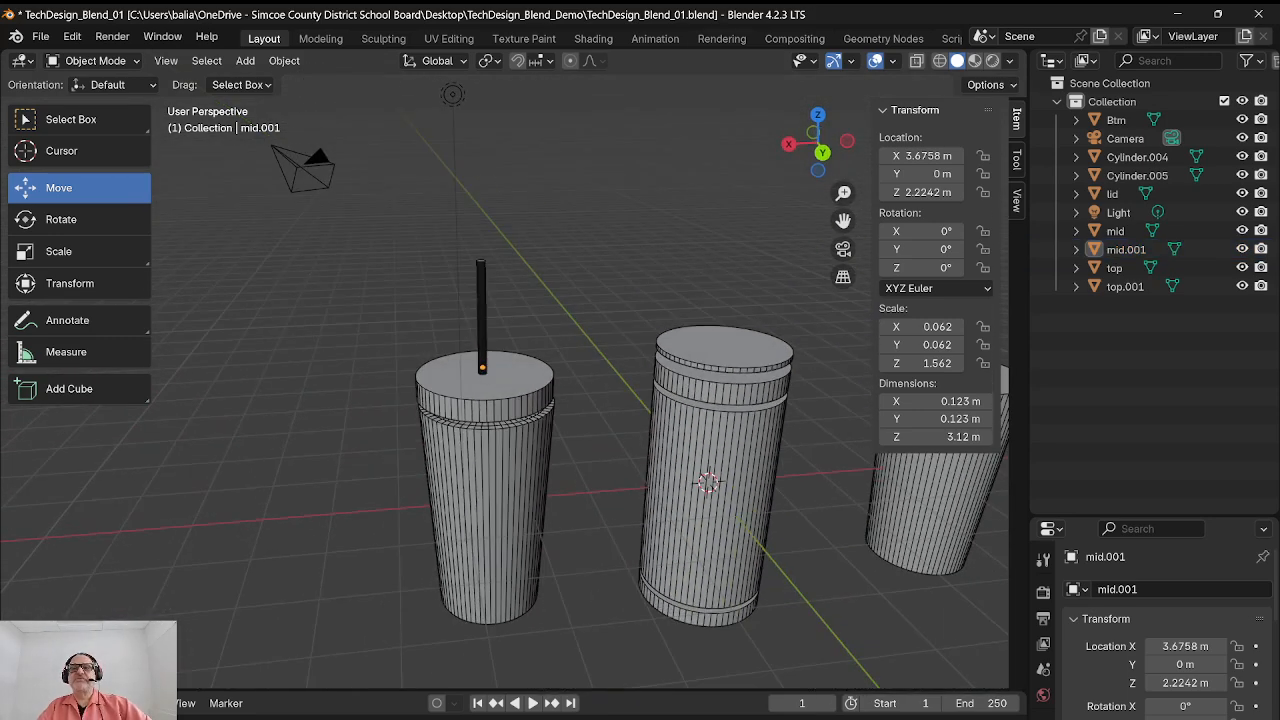
Step: Hide the viewport overlays and review the straw cup, the container and the plain cup from several angles
{"action": "left_click", "coordinate": [875, 60]}
{"action": "scroll", "coordinate": [560, 400], "scroll_direction": "up", "scroll_amount": 4}
{"action": "scroll", "coordinate": [560, 400], "scroll_direction": "down", "scroll_amount": 5}
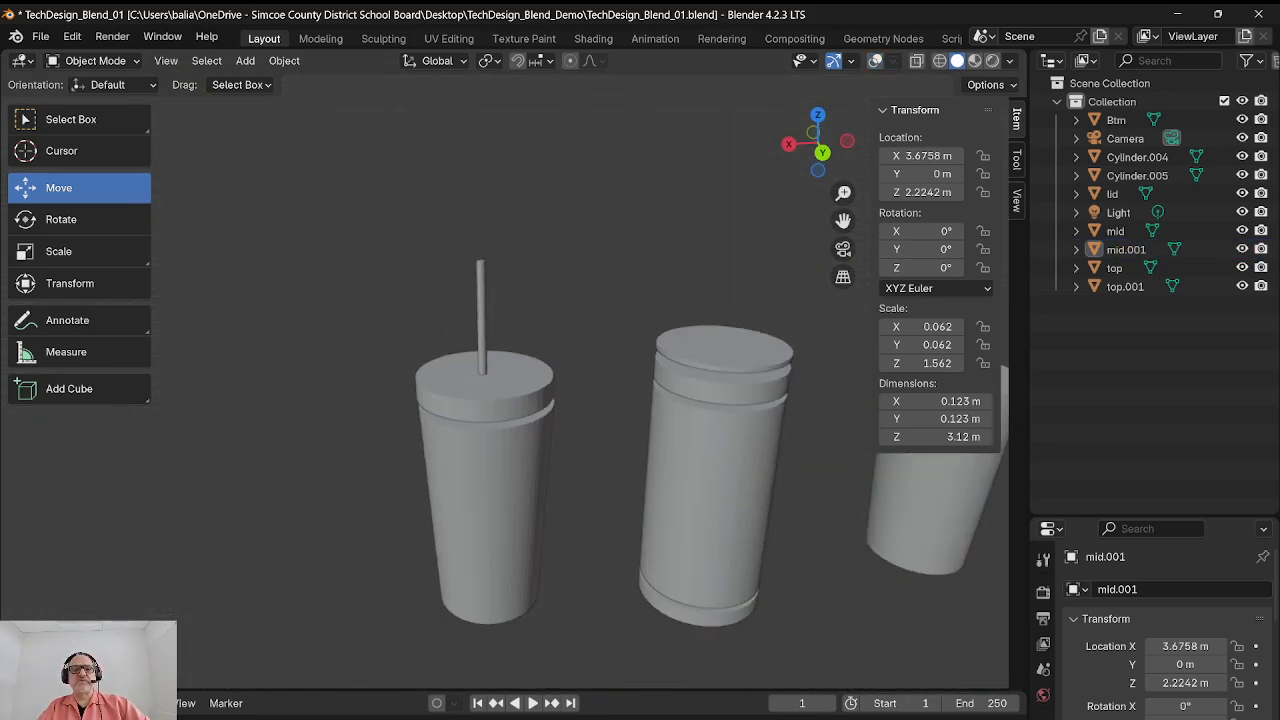
{"action": "middle_click_drag", "start_coordinate": [560, 400], "coordinate": [545, 362]}
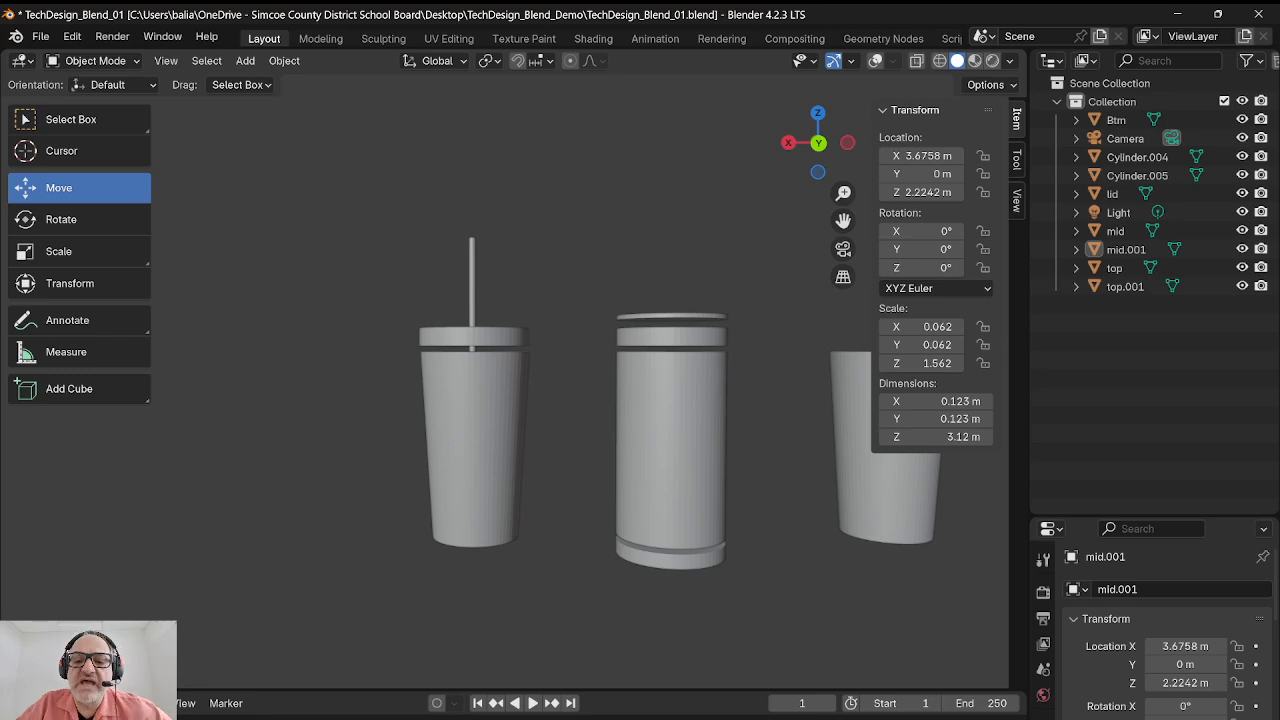
{"action": "middle_click_drag", "start_coordinate": [580, 400], "coordinate": [571, 425]}
{"action": "scroll", "coordinate": [571, 425], "scroll_direction": "up", "scroll_amount": 4}
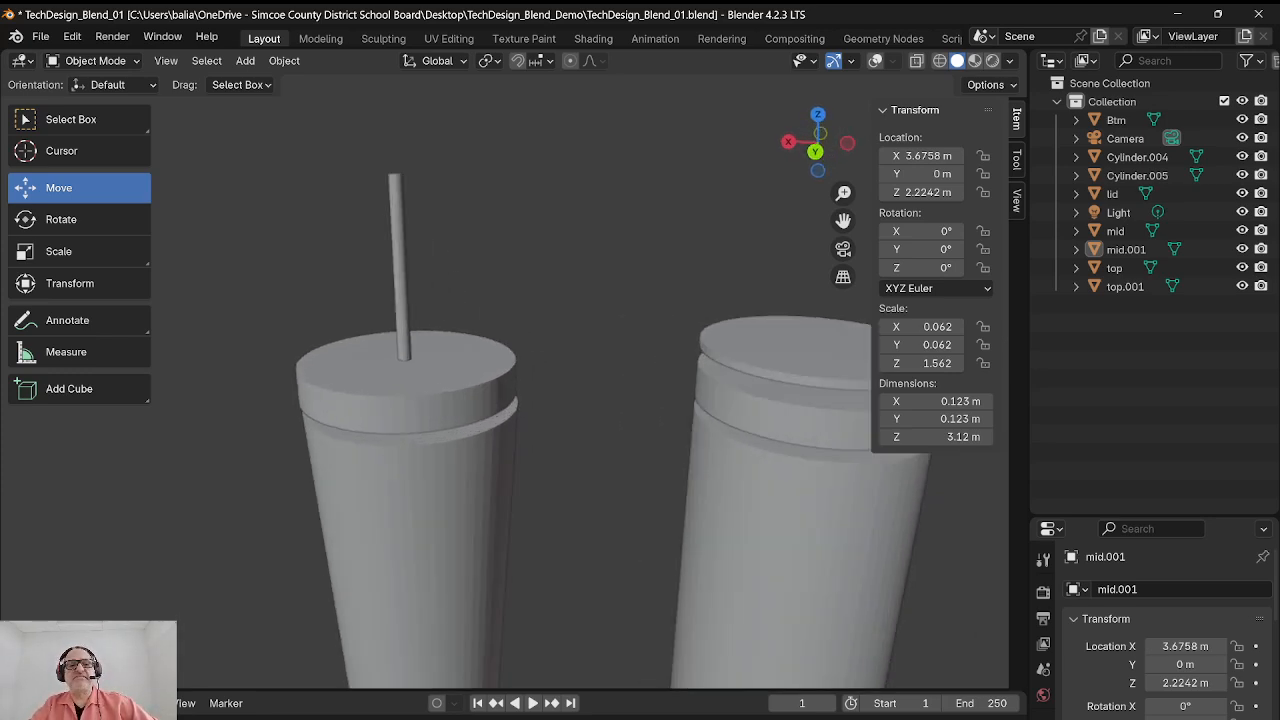
{"action": "scroll", "coordinate": [571, 425], "scroll_direction": "down", "scroll_amount": 4}
{"action": "middle_click_drag", "start_coordinate": [571, 425], "coordinate": [449, 355], "text": "shift"}
Step: Select the top band of the cup that holds the straw
{"action": "left_click", "coordinate": [540, 420]}
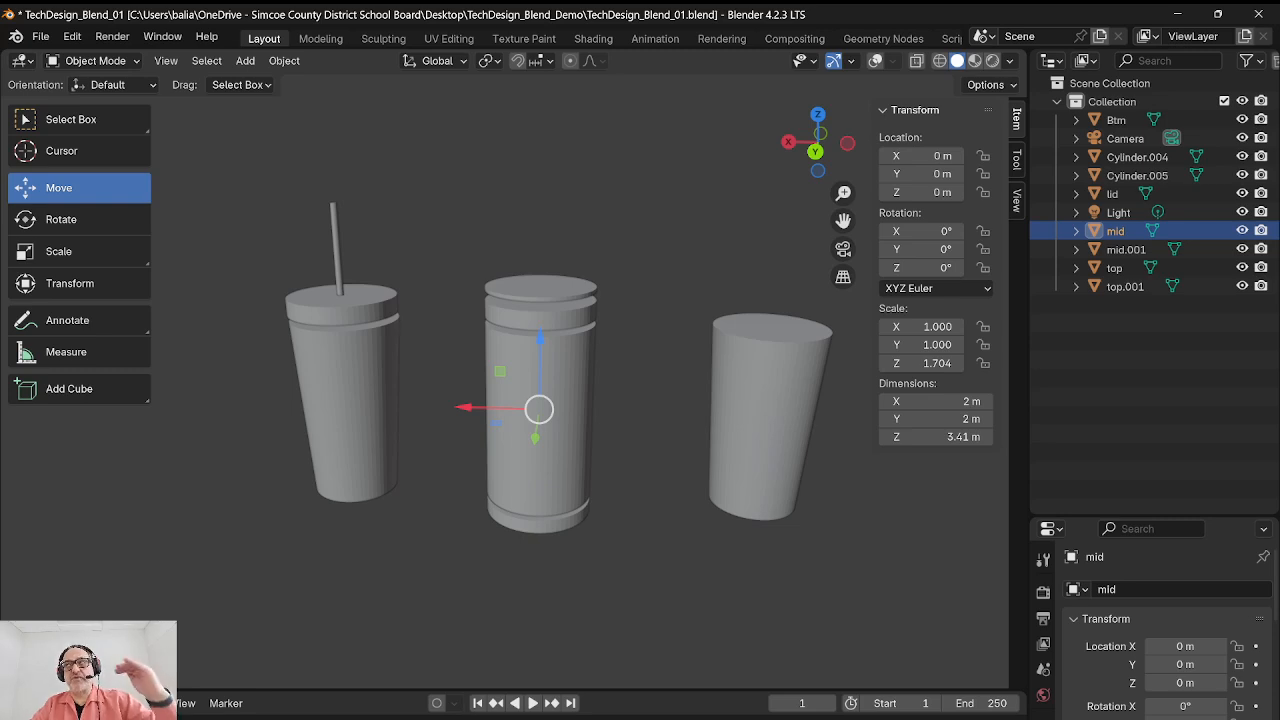
{"action": "left_click", "coordinate": [341, 302]}
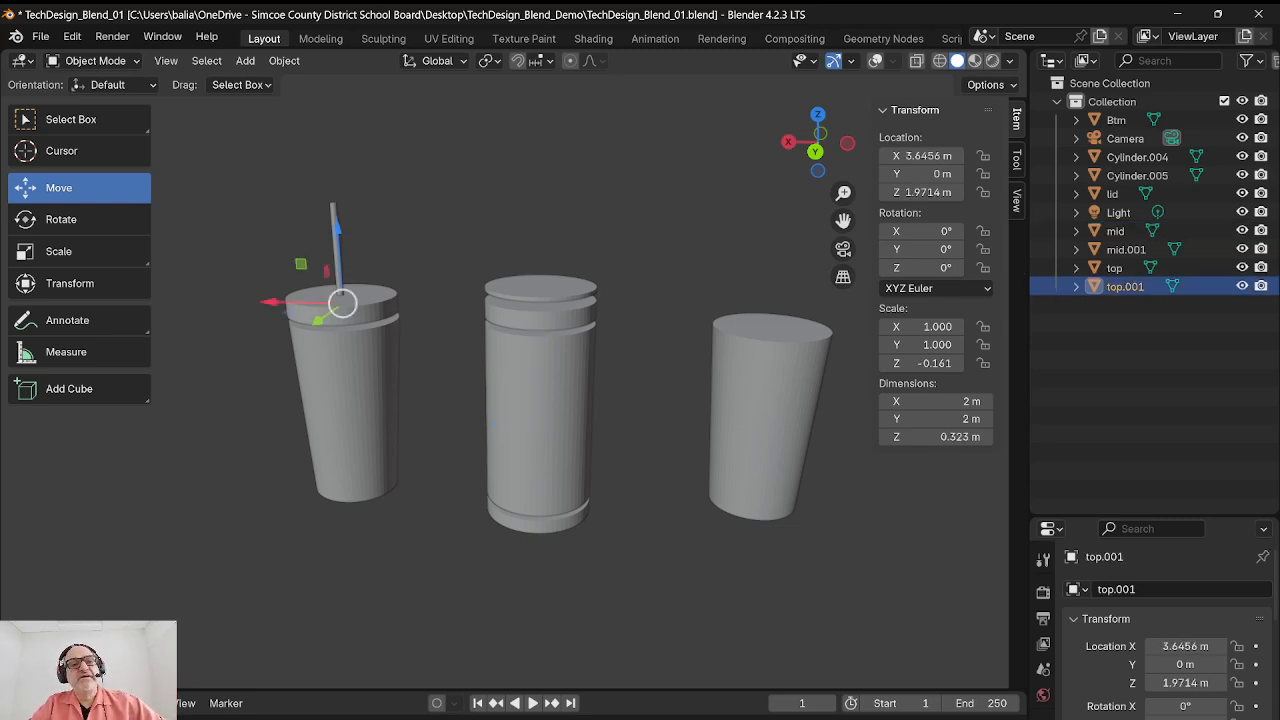
{"action": "middle_click_drag", "start_coordinate": [342, 303], "coordinate": [406, 300]}
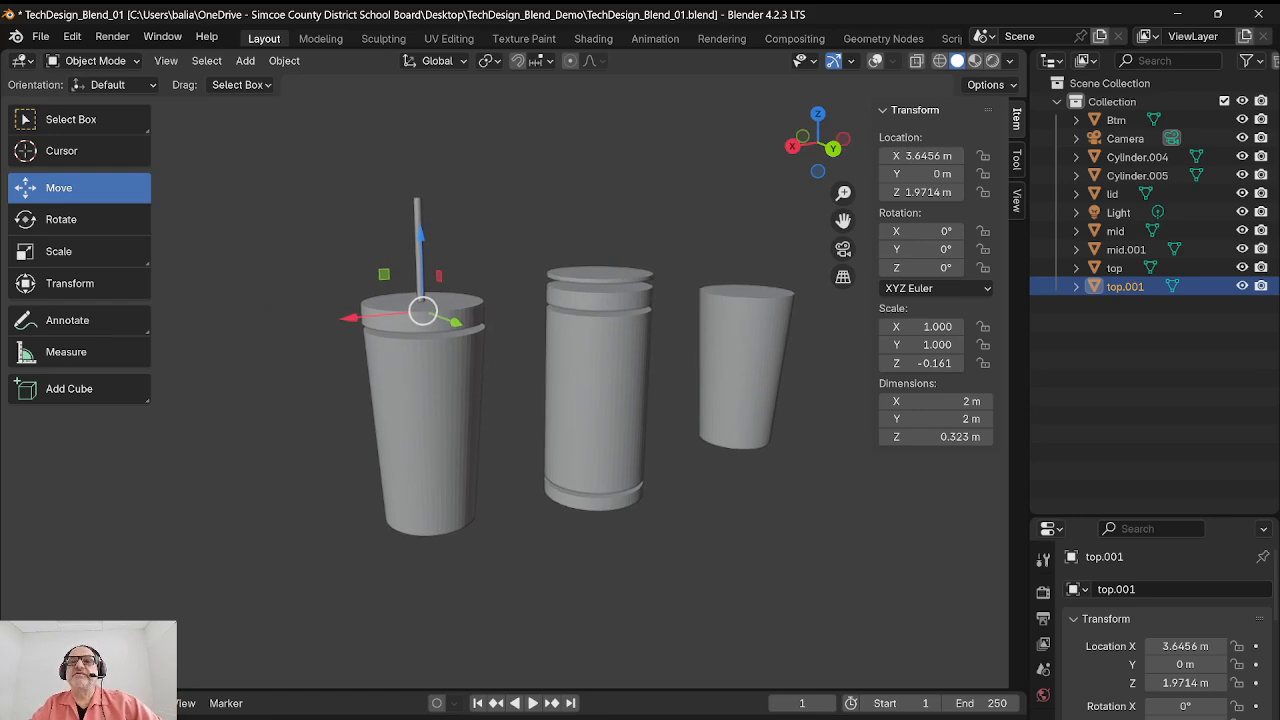
Step: Compare the models in wireframe, solid, material preview and rendered shading, and return the viewport to solid
{"action": "left_click", "coordinate": [939, 60]}
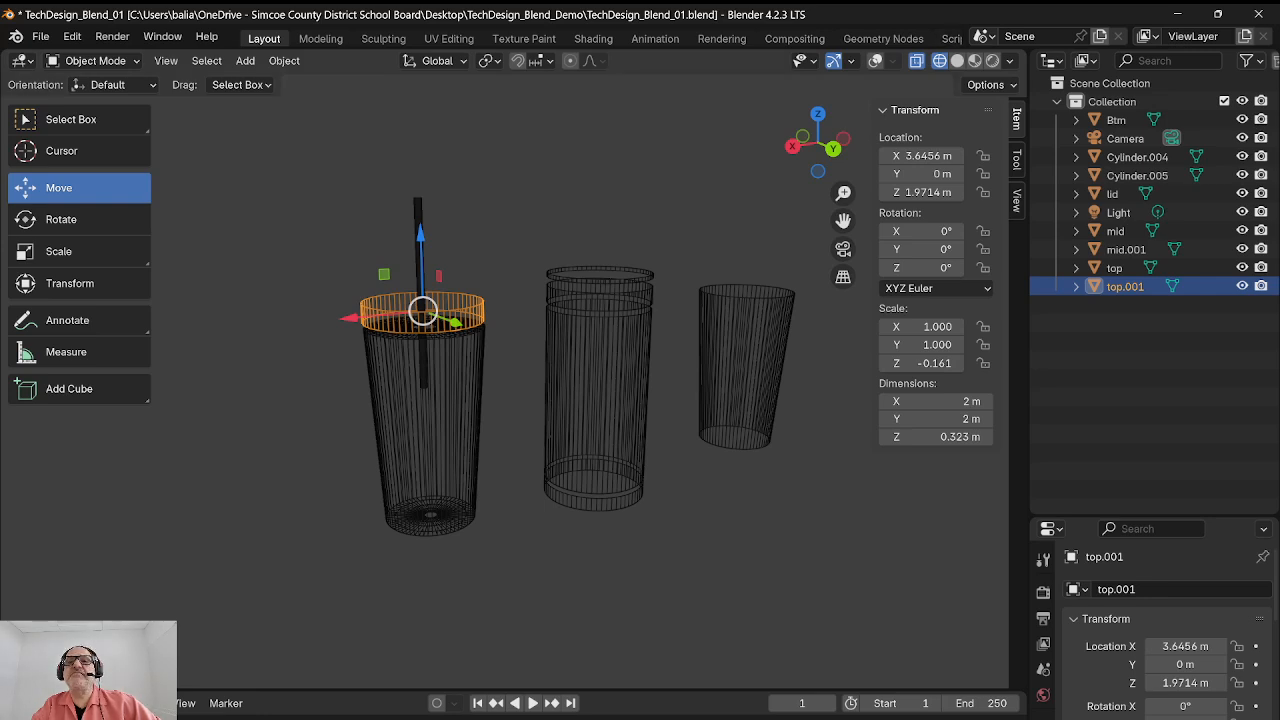
{"action": "left_click", "coordinate": [957, 60]}
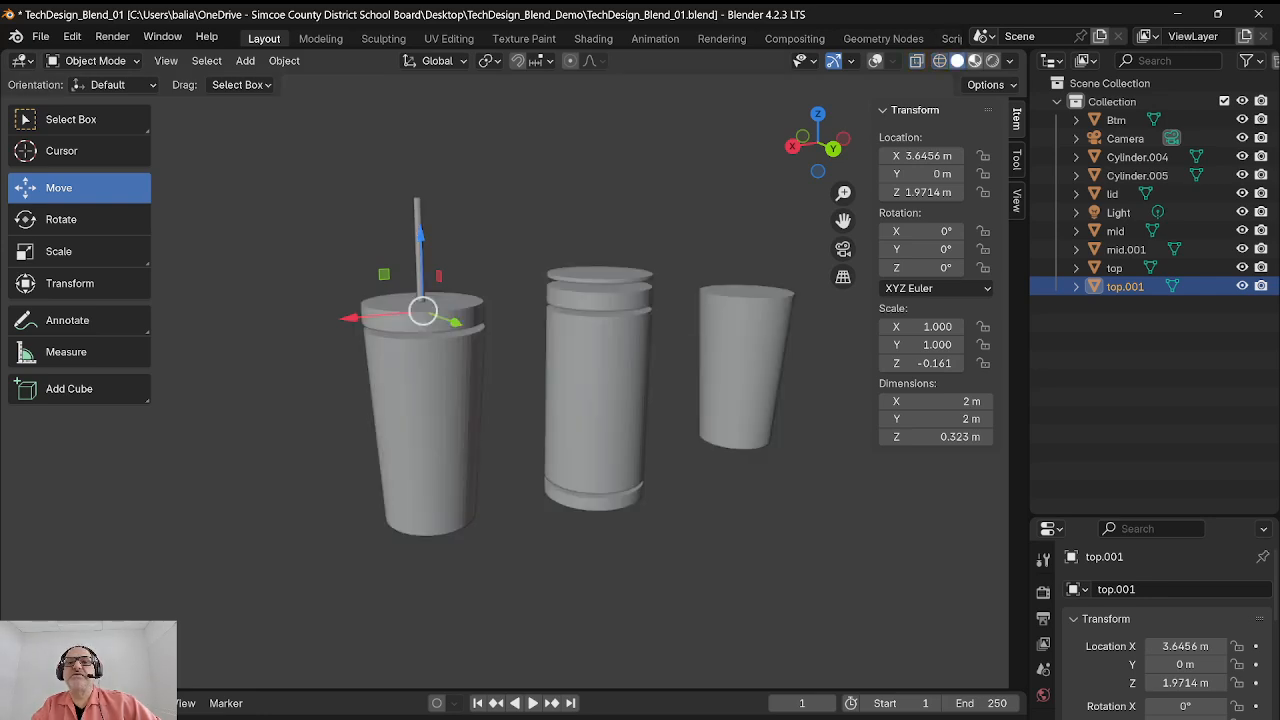
{"action": "left_click", "coordinate": [975, 60]}
{"action": "left_click", "coordinate": [992, 60]}
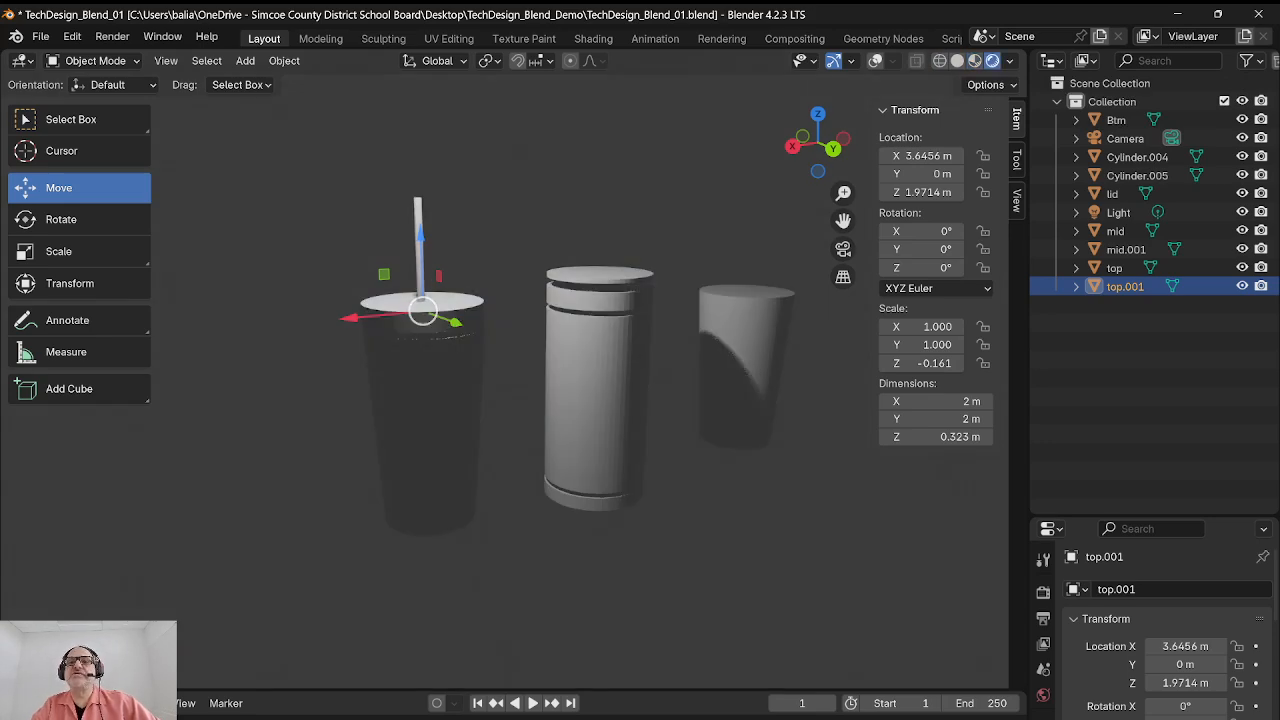
{"action": "left_click", "coordinate": [940, 60]}
{"action": "left_click", "coordinate": [957, 60]}
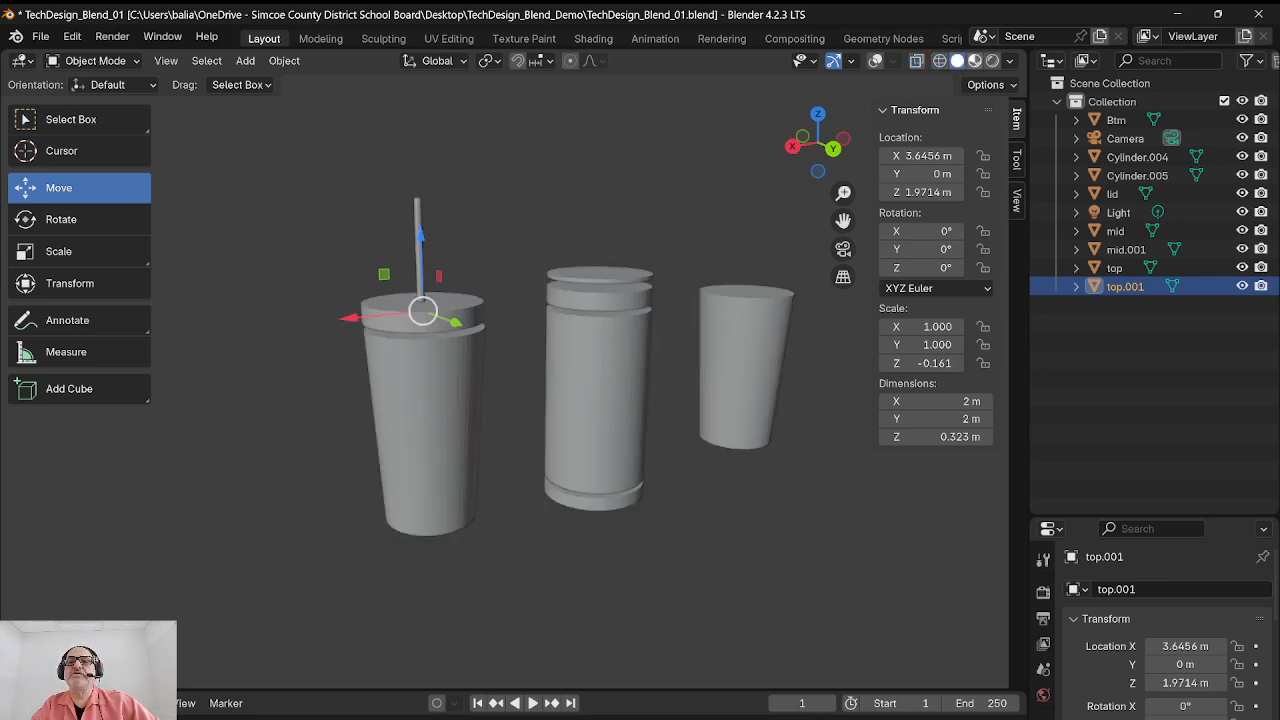
Step: Go through material preview, rendered, wireframe and solid shading once more, ending in material preview
{"action": "left_click", "coordinate": [975, 60]}
{"action": "left_click", "coordinate": [992, 60]}
{"action": "left_click", "coordinate": [940, 60]}
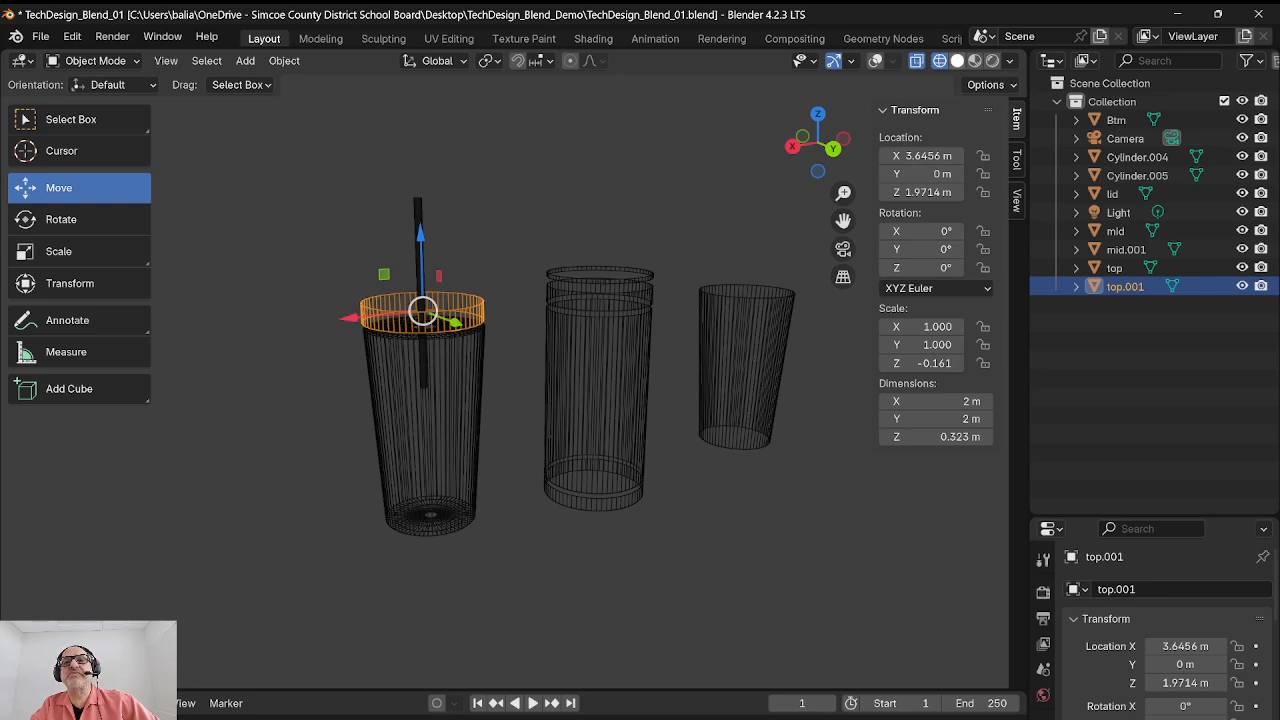
{"action": "left_click", "coordinate": [957, 60]}
{"action": "left_click", "coordinate": [974, 60]}
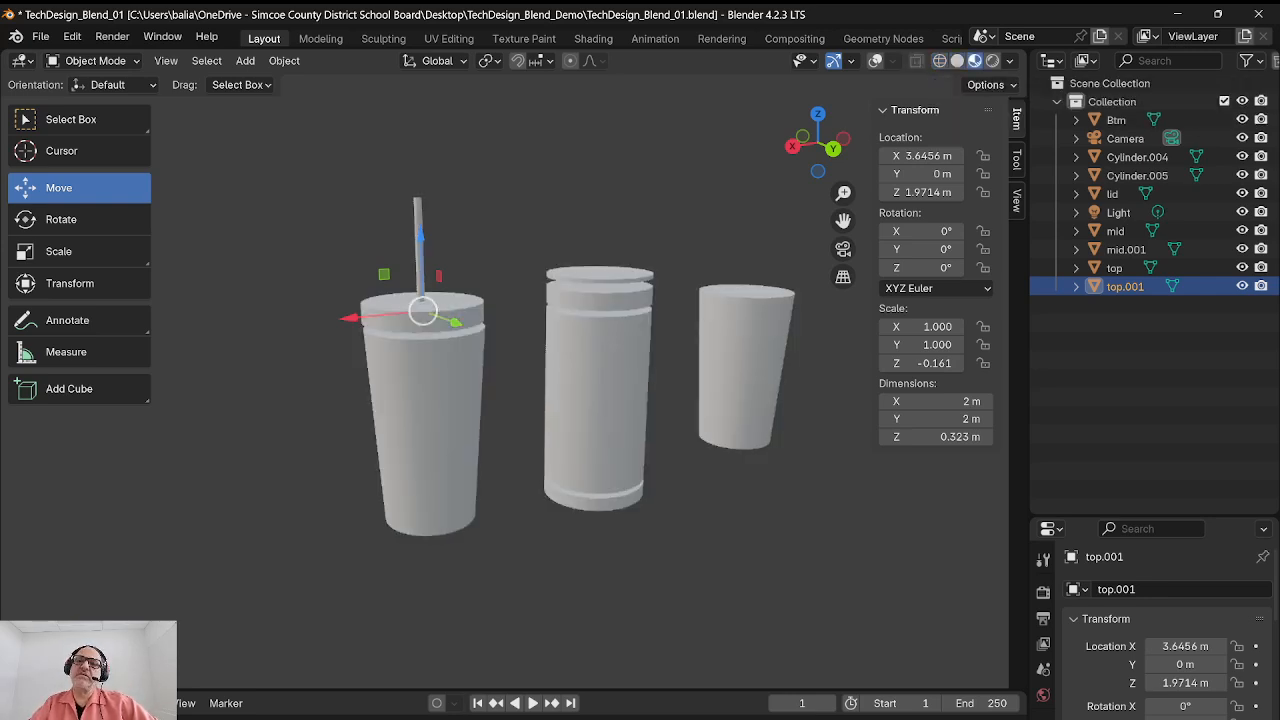
Step: Examine the lighting on the models in rendered shading at different distances, and switch the viewport back to solid shading
{"action": "left_click", "coordinate": [992, 60]}
{"action": "scroll", "coordinate": [515, 375], "scroll_direction": "down", "scroll_amount": 3}
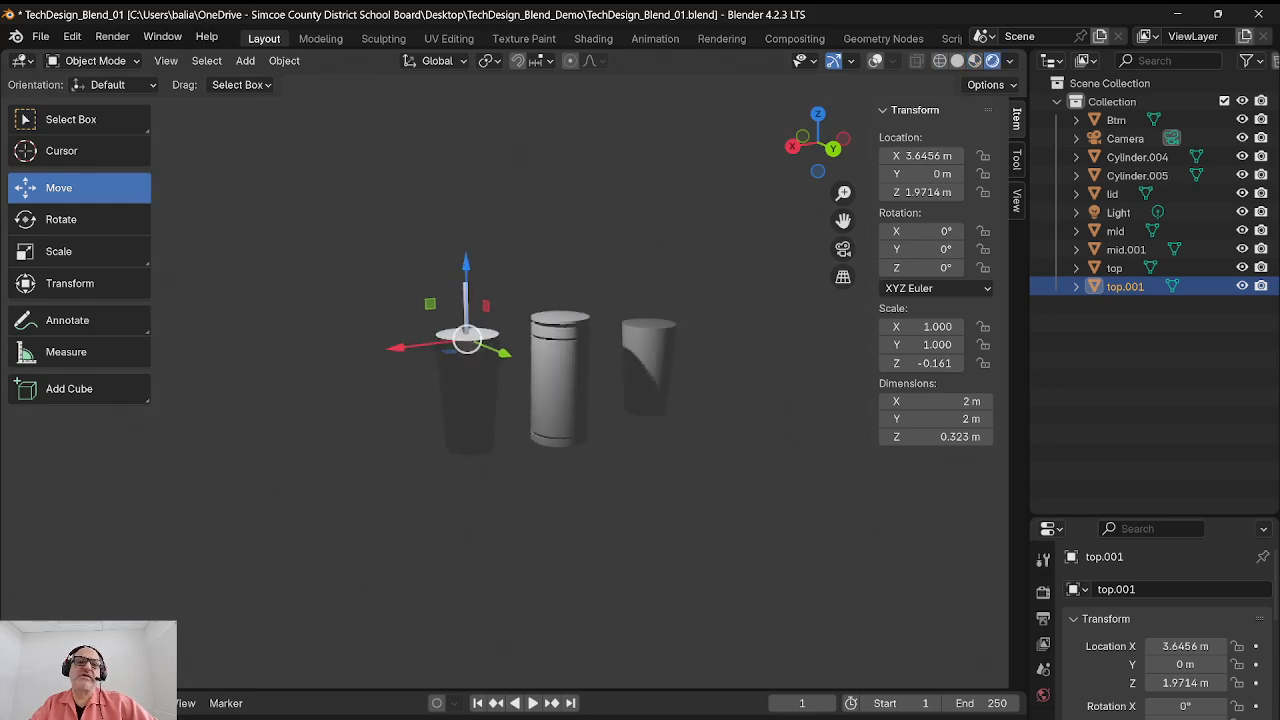
{"action": "scroll", "coordinate": [515, 375], "scroll_direction": "up", "scroll_amount": 7}
{"action": "scroll", "coordinate": [515, 375], "scroll_direction": "down", "scroll_amount": 3}
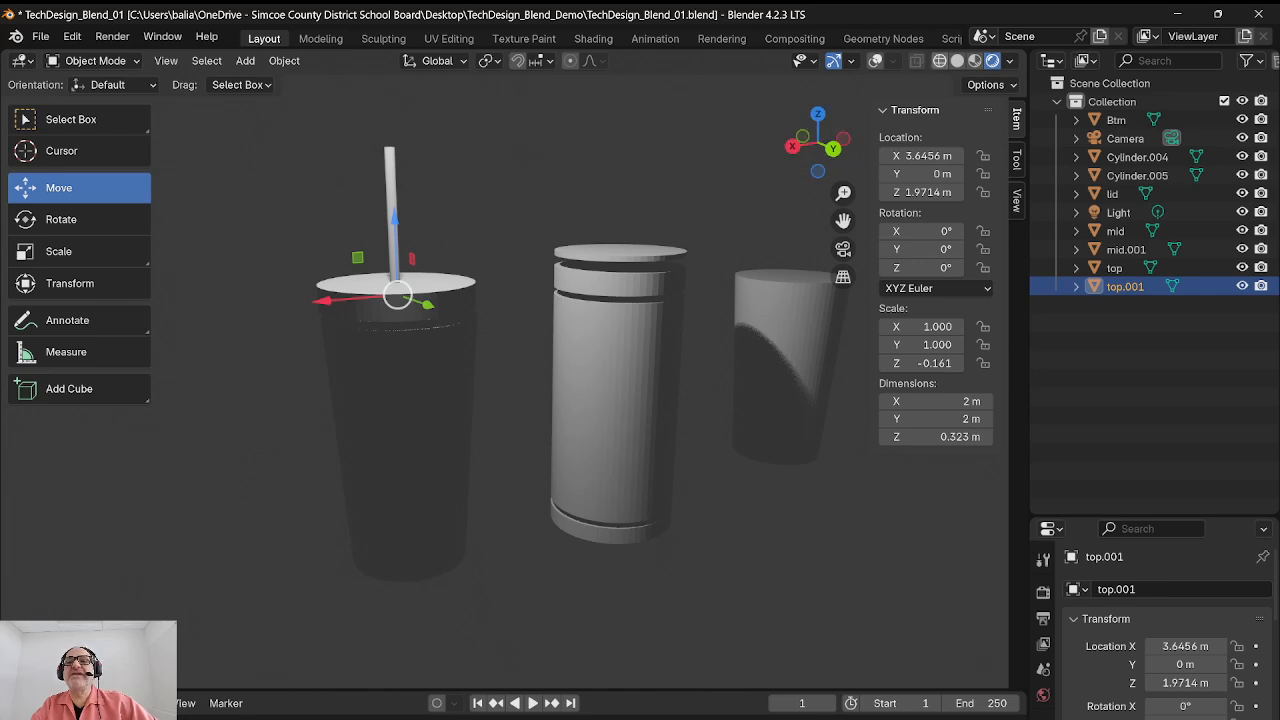
{"action": "left_click", "coordinate": [957, 60]}
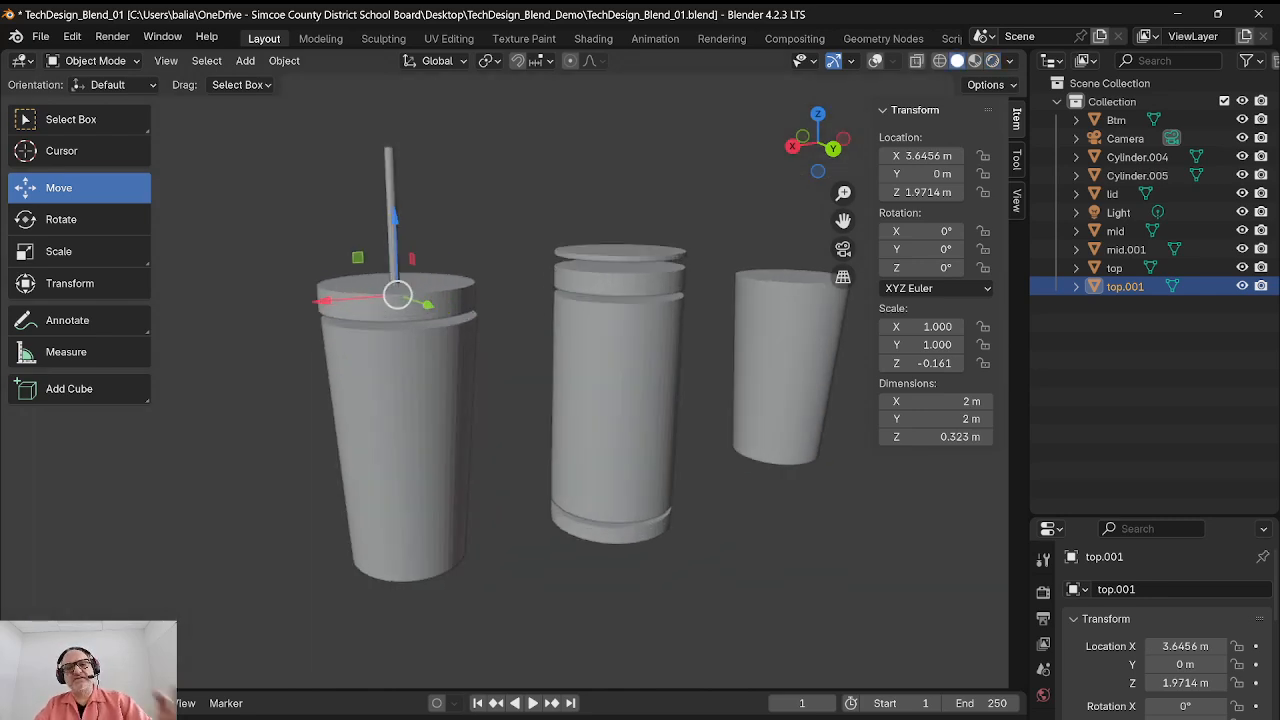
{"action": "mouse_move", "coordinate": [515, 375]}
{"action": "middle_mouse_down"}
{"action": "mouse_move", "coordinate": [497, 381]}
{"action": "mouse_move", "coordinate": [499, 366]}
{"action": "mouse_move", "coordinate": [498, 387]}
{"action": "middle_mouse_up"}
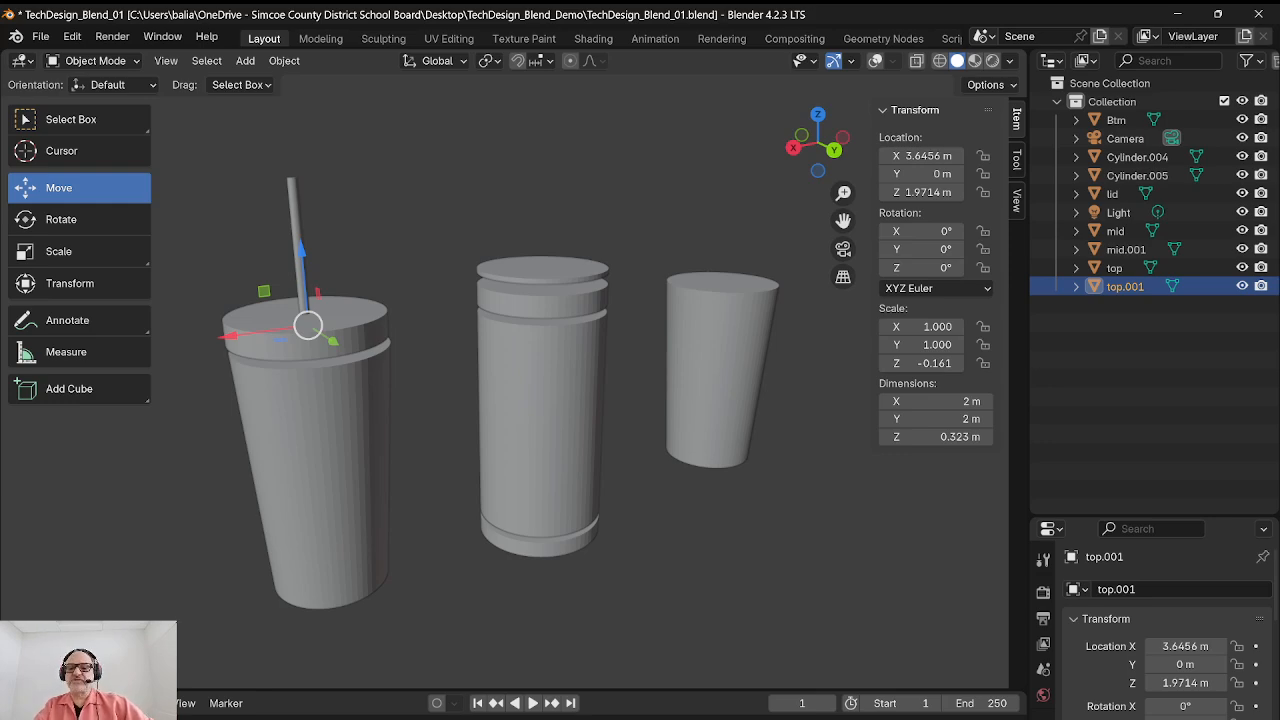
{"action": "key", "text": "alt+Tab"}
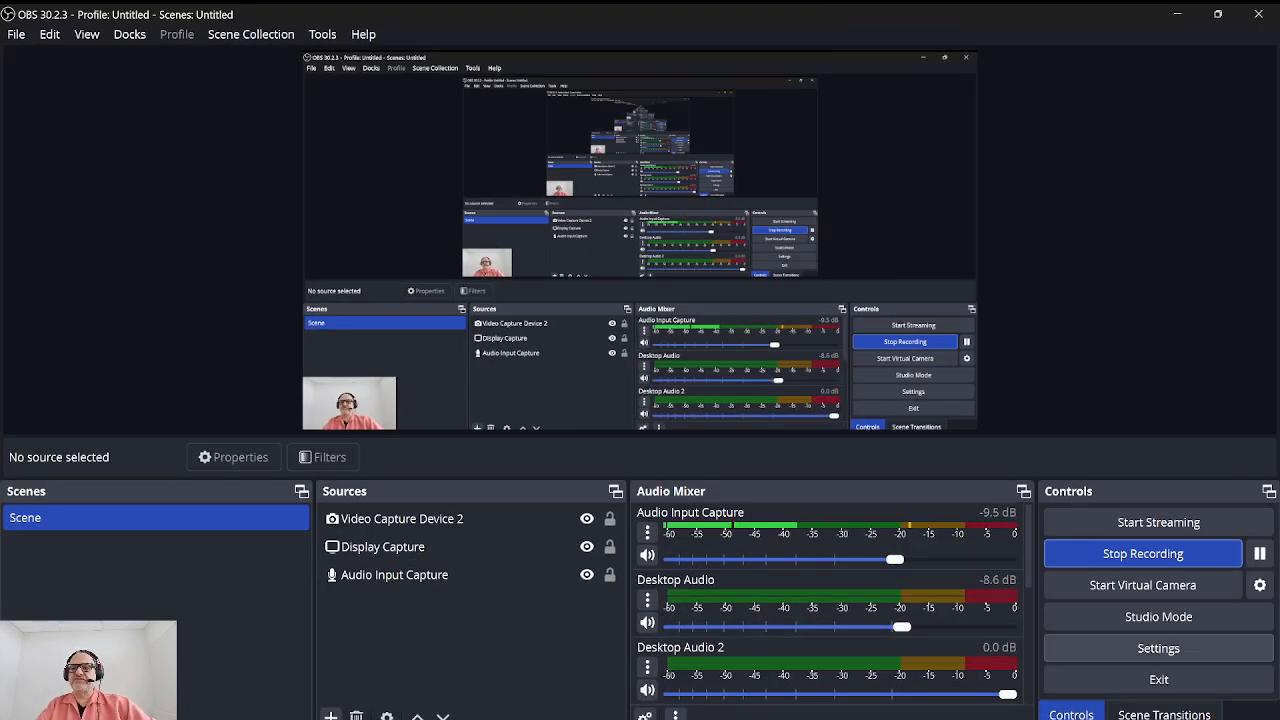